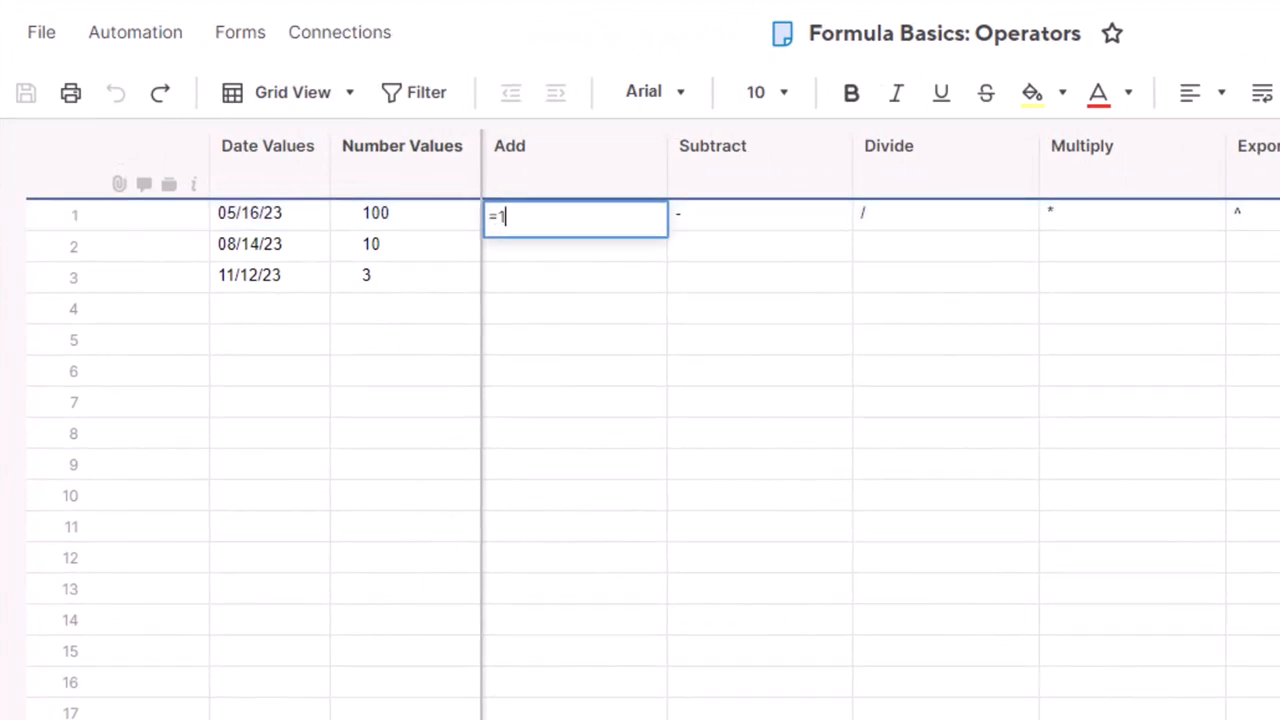
# Step: Complete =1+1 in row 1 of the Add column and enter =[Number Values]1+1 in row 2
pyautogui.write('+1')
pyautogui.press('Return')
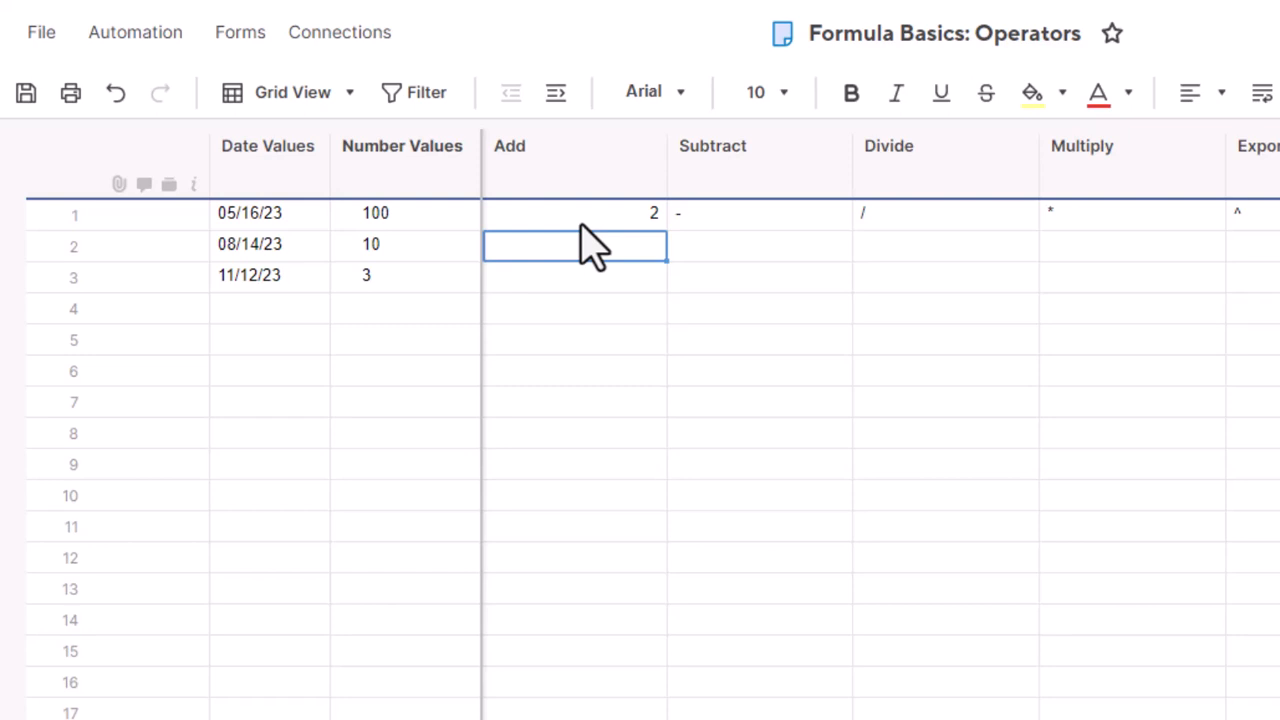
pyautogui.write('=')
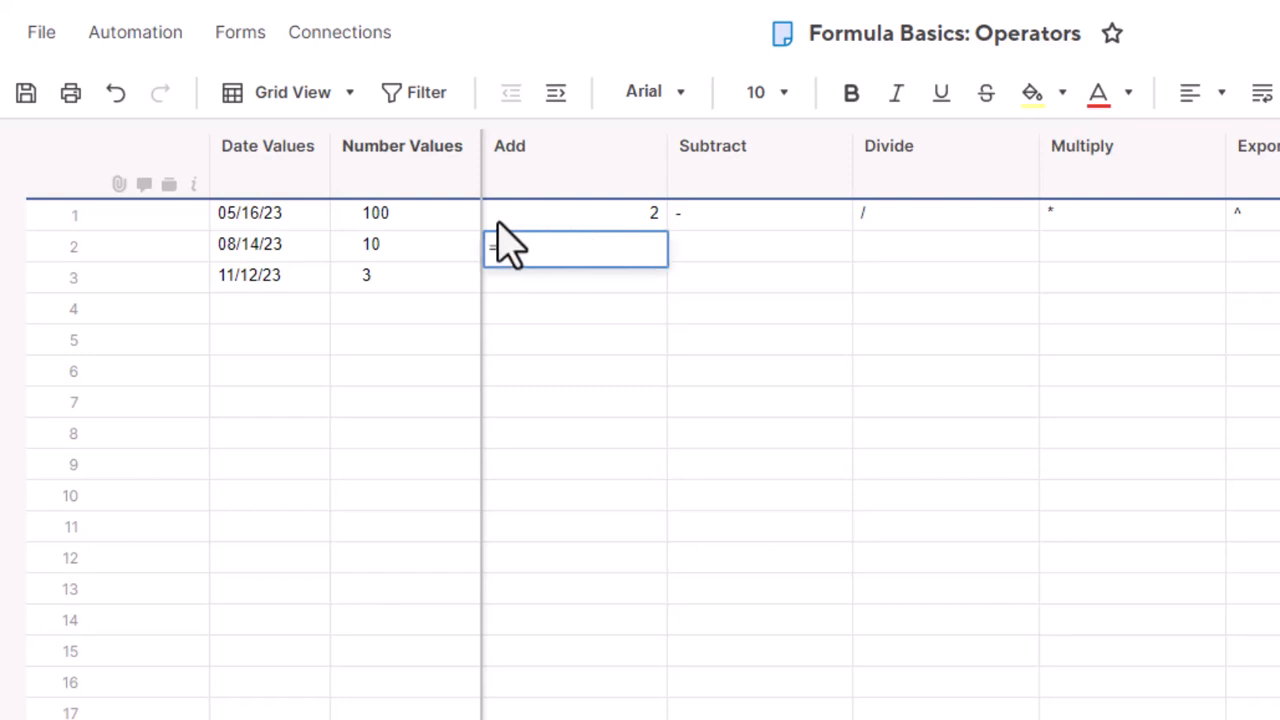
pyautogui.click(445, 222)
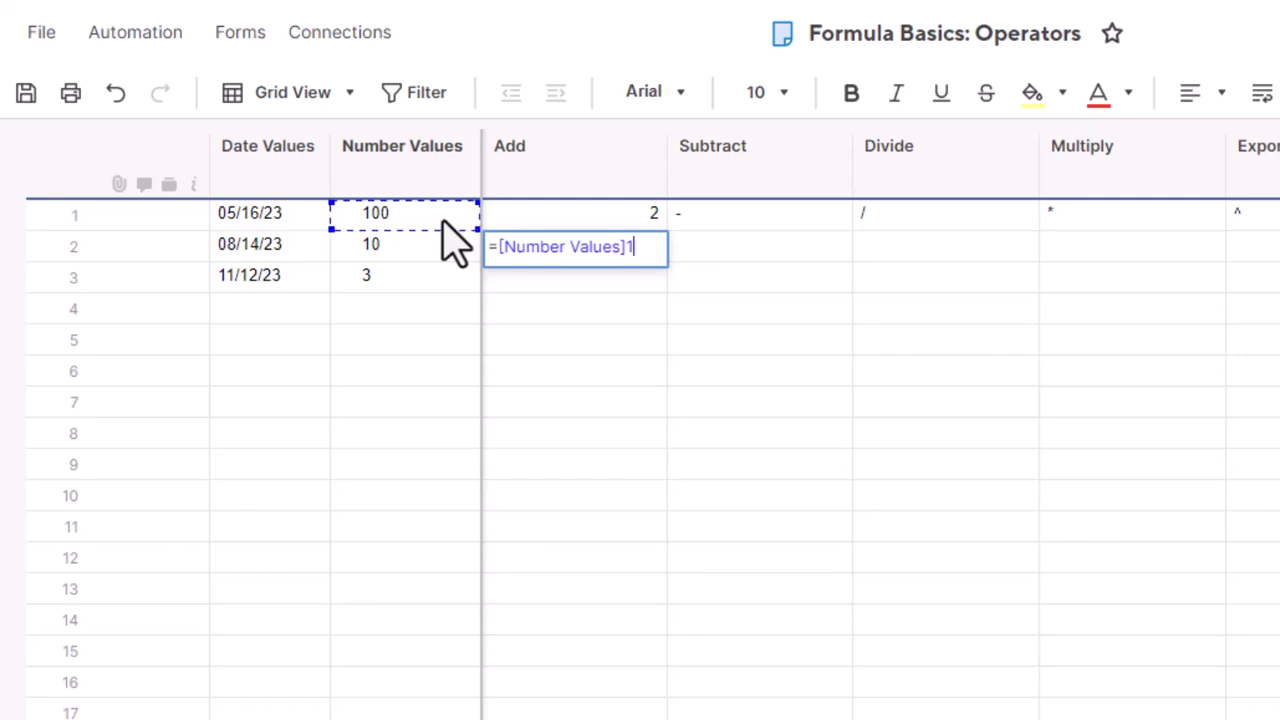
pyautogui.write('+1')
pyautogui.press('Return')
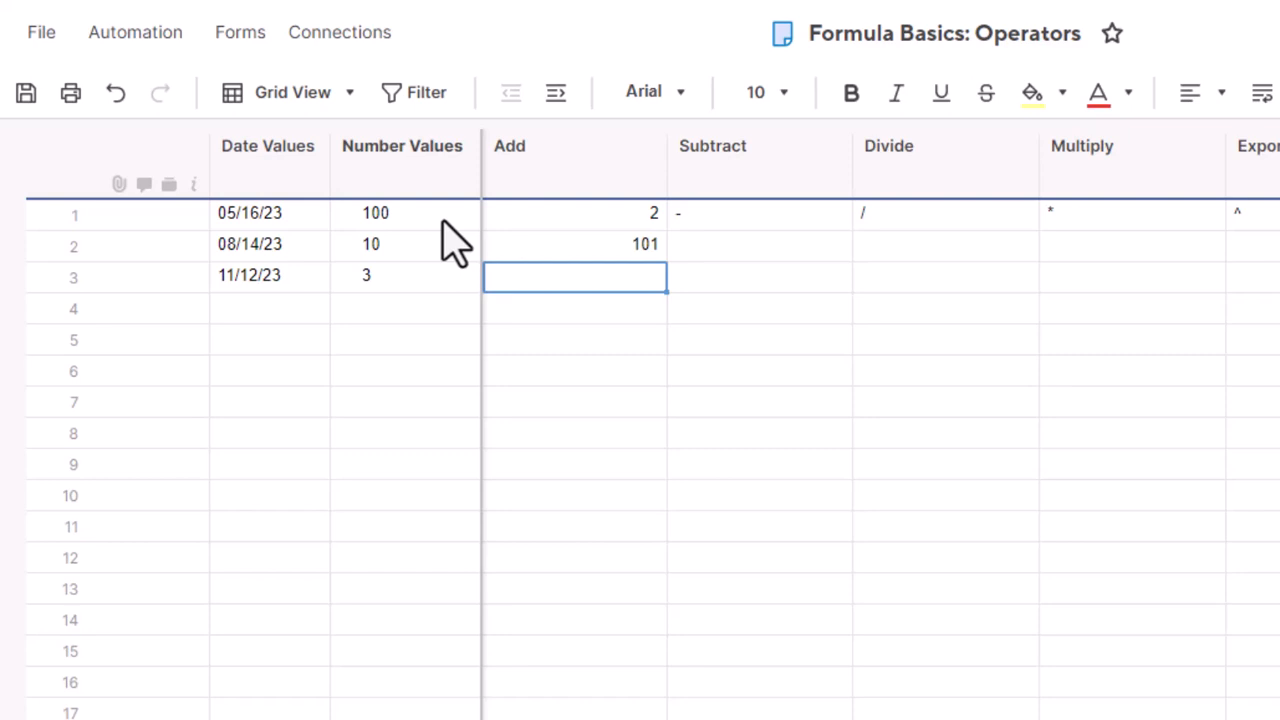
# Step: Enter =[Number Values]1+[Number Values]2 in row 3 of the Add column
pyautogui.write('=')
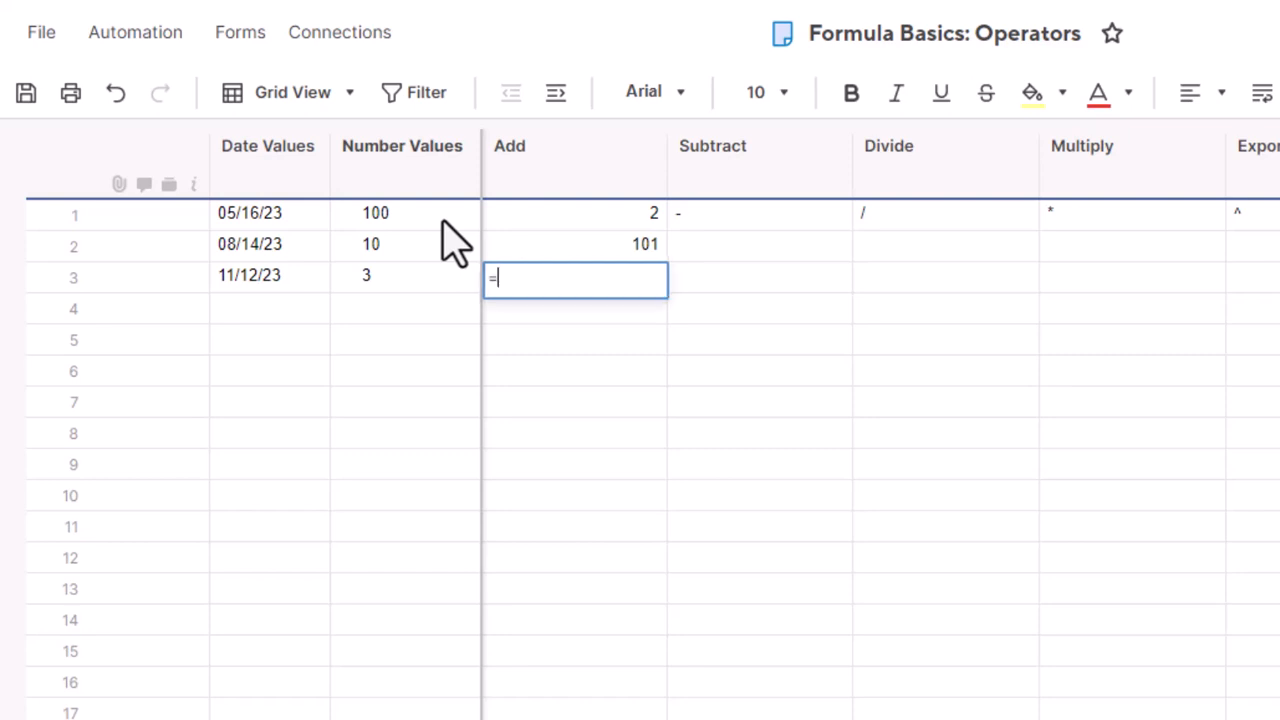
pyautogui.click(444, 222)
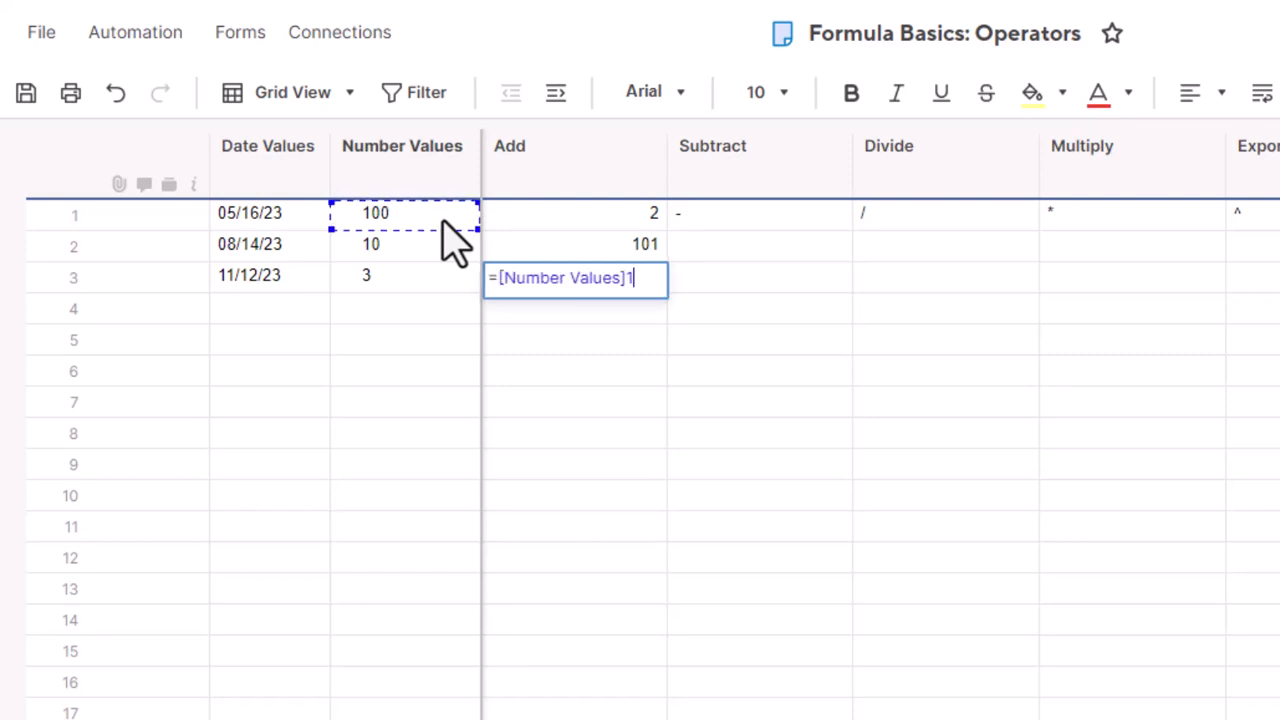
pyautogui.write('+')
pyautogui.click(433, 255)
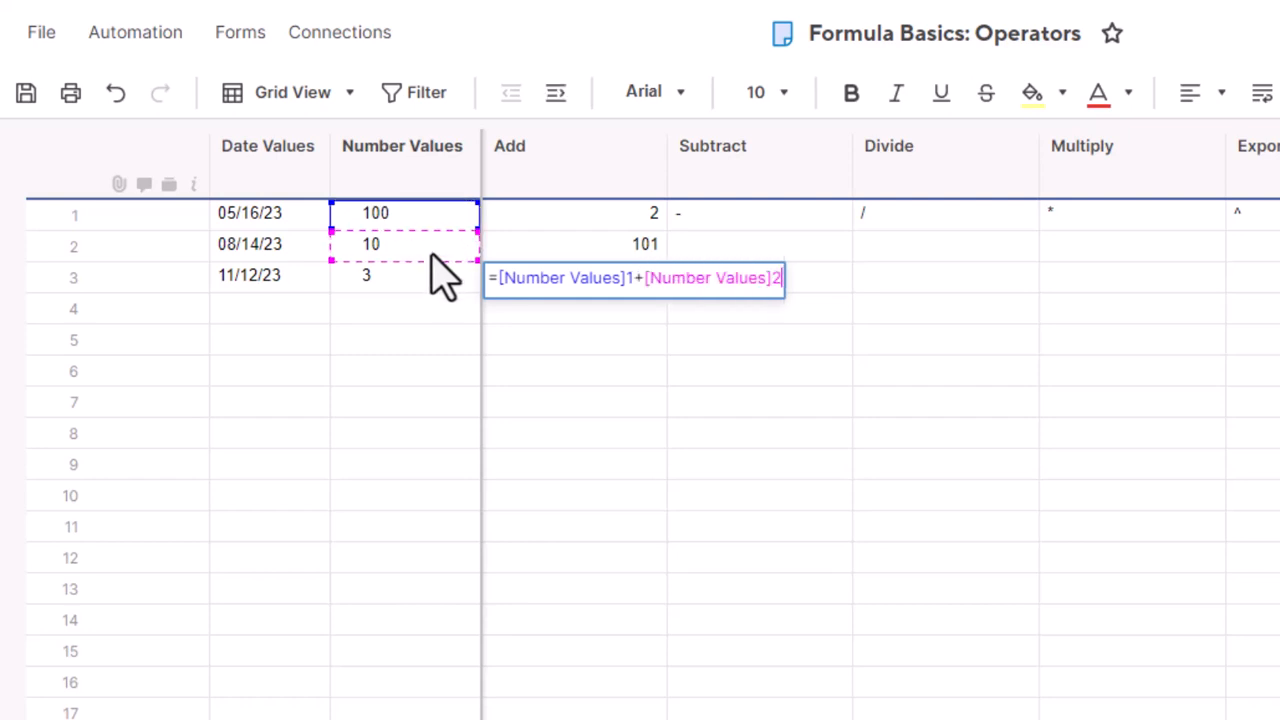
pyautogui.press('Return')
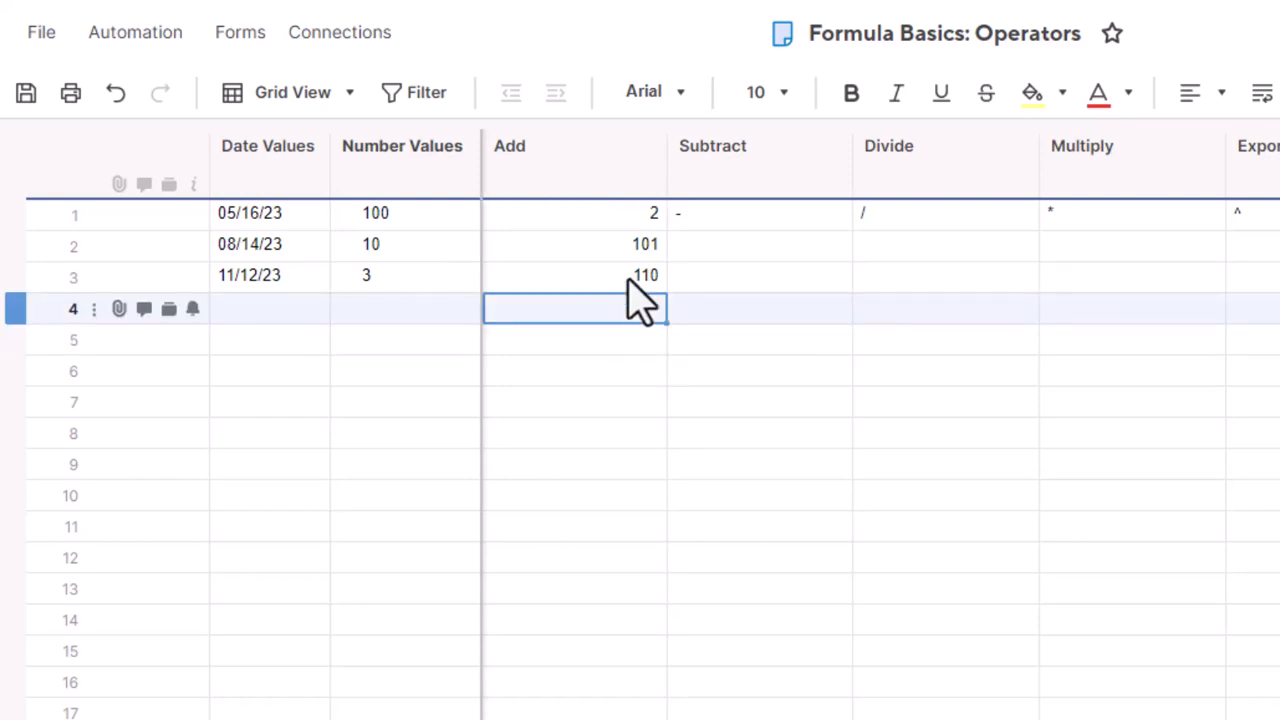
# Step: Clear the three formulas in the Add column and change its column type to Date
pyautogui.moveTo(620, 210); pyautogui.dragTo(622, 272)
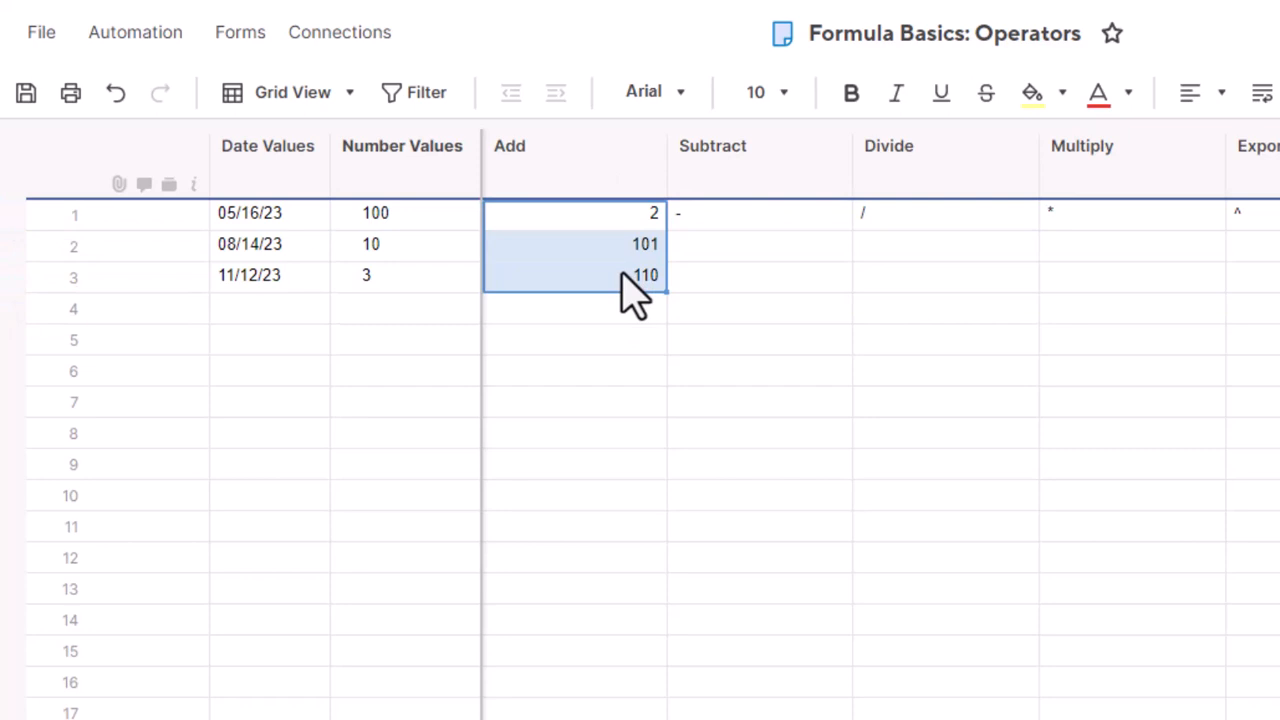
pyautogui.press('Delete')
pyautogui.rightClick(606, 190)
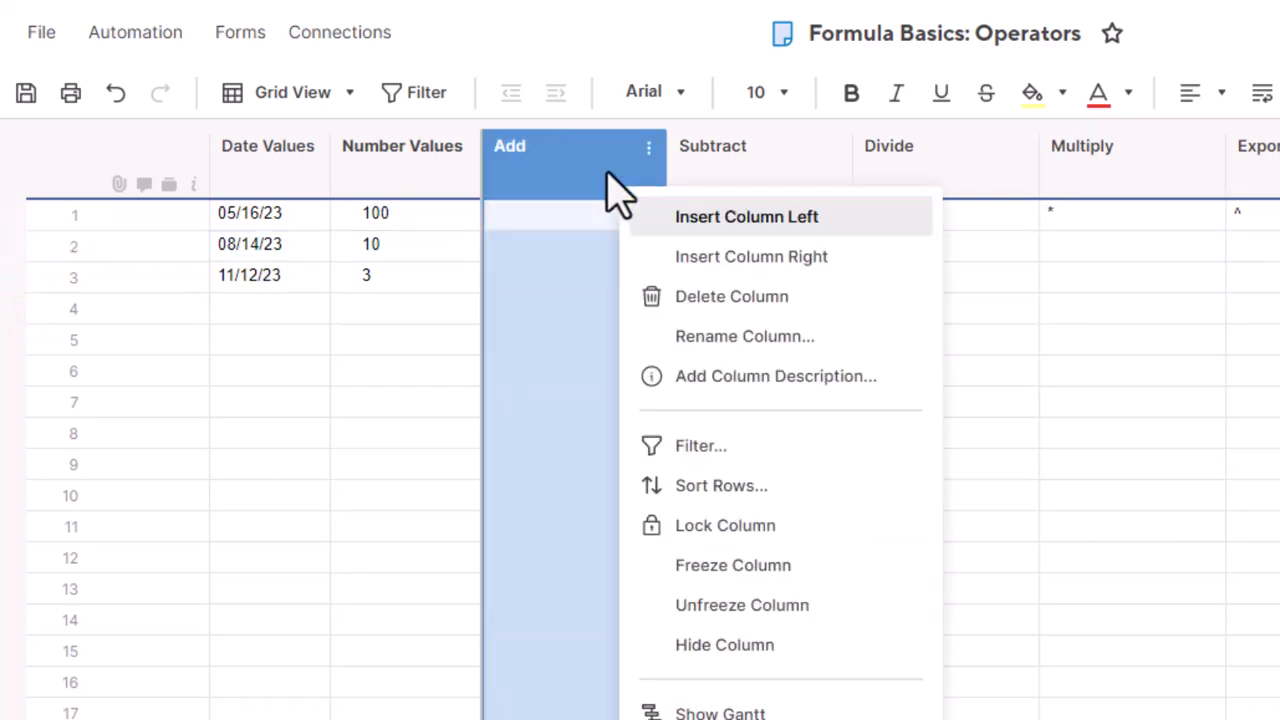
pyautogui.click(694, 350)
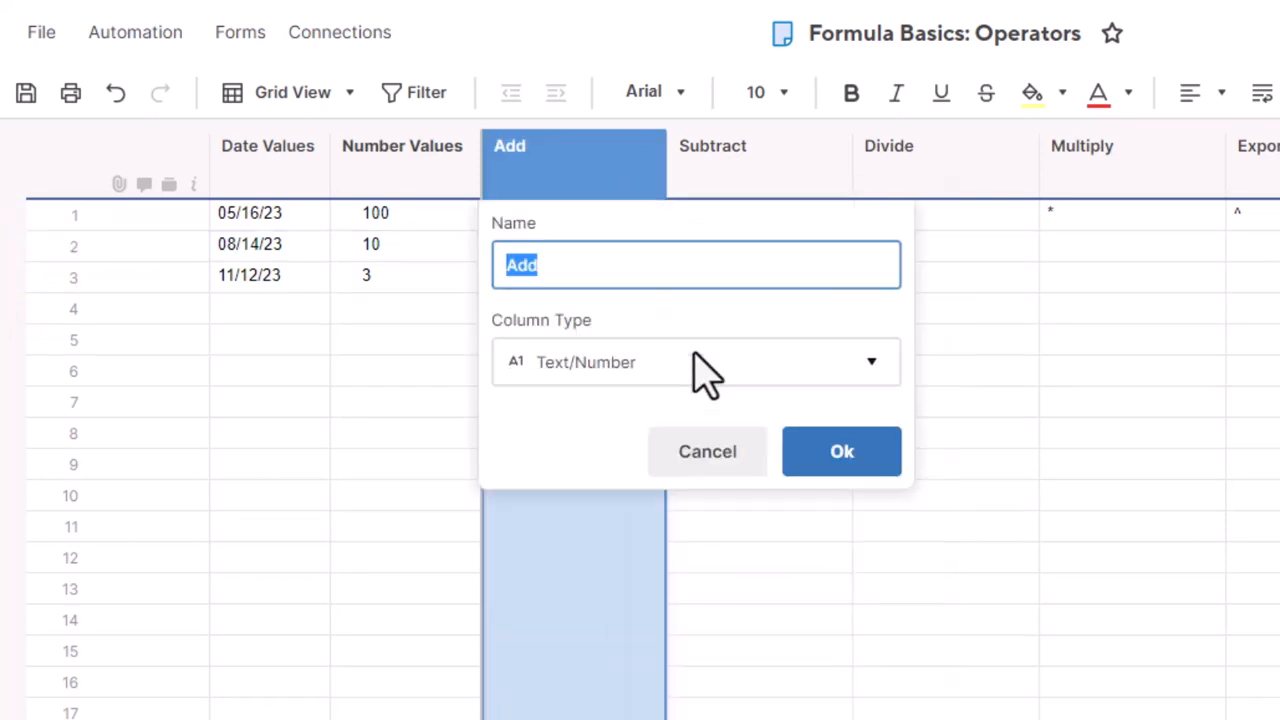
pyautogui.click(703, 370)
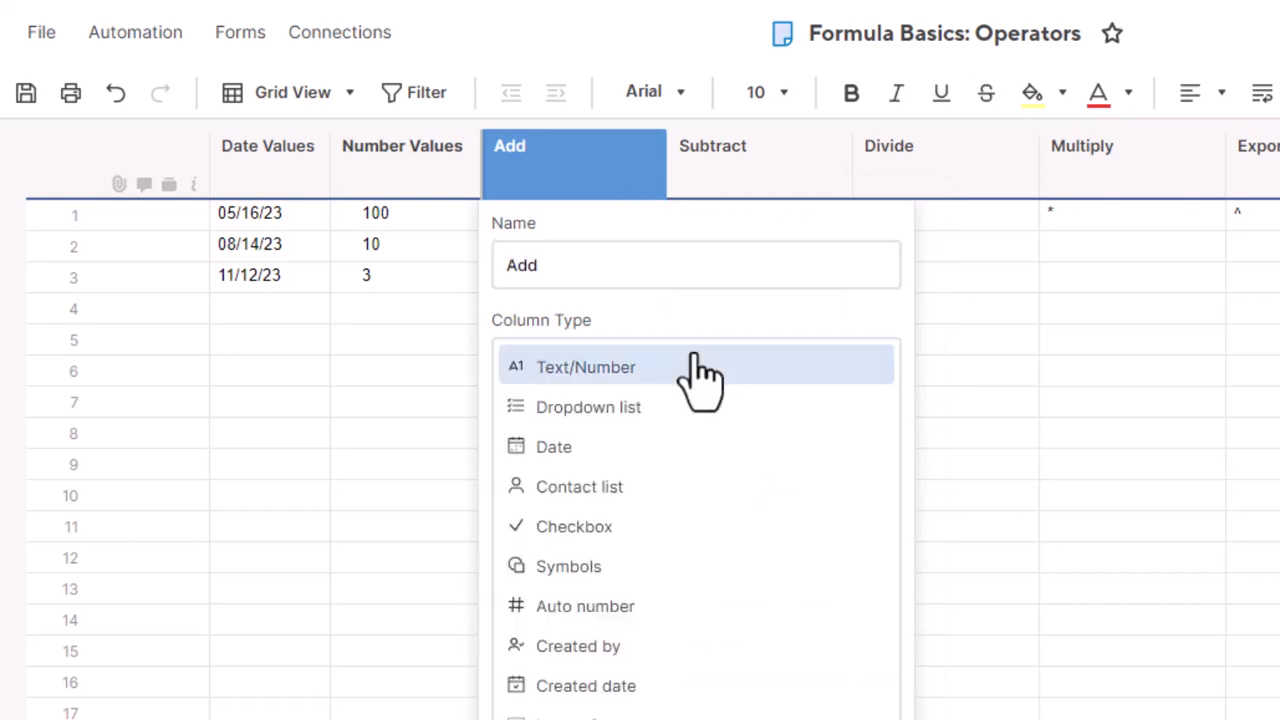
pyautogui.click(666, 450)
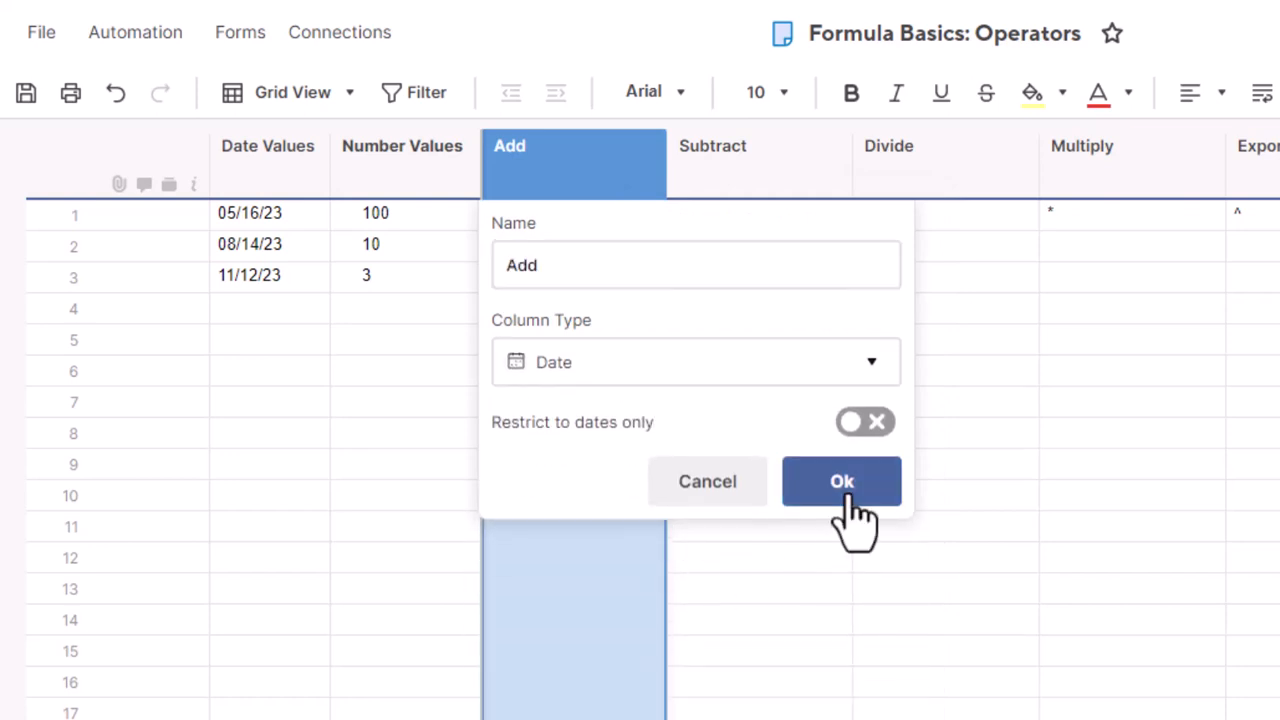
pyautogui.click(848, 488)
pyautogui.click(532, 224)
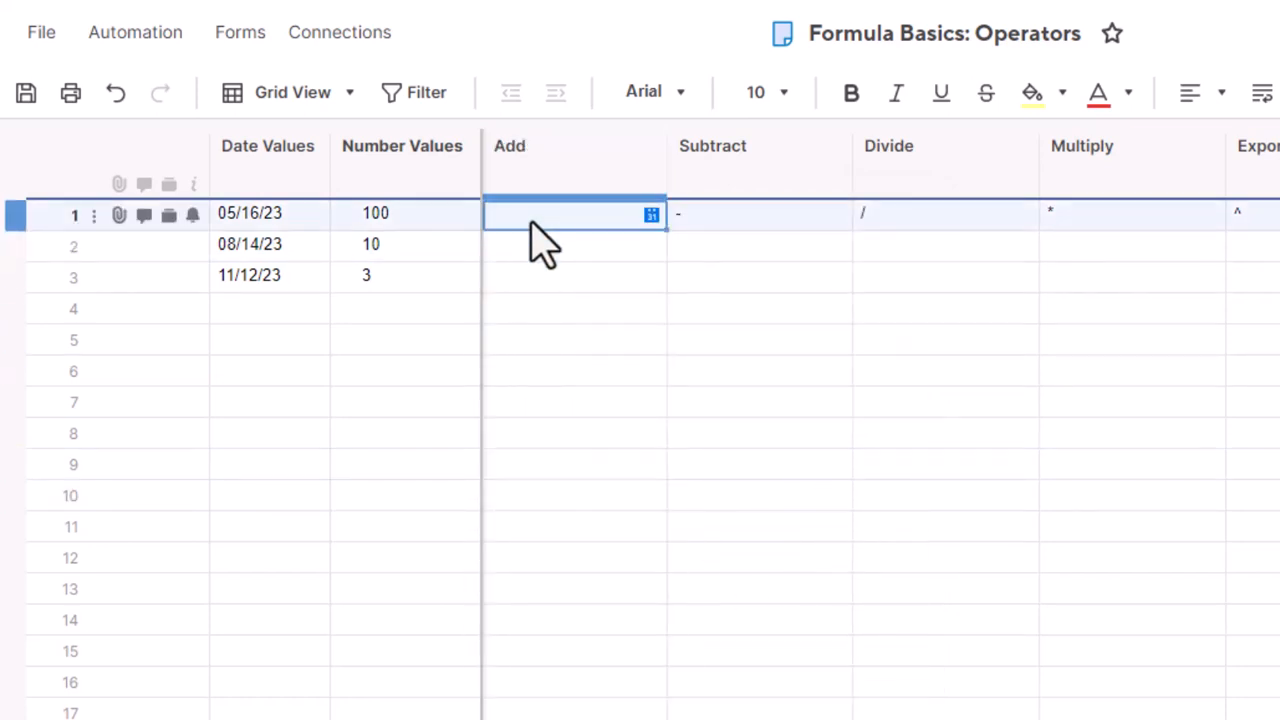
pyautogui.write('=')
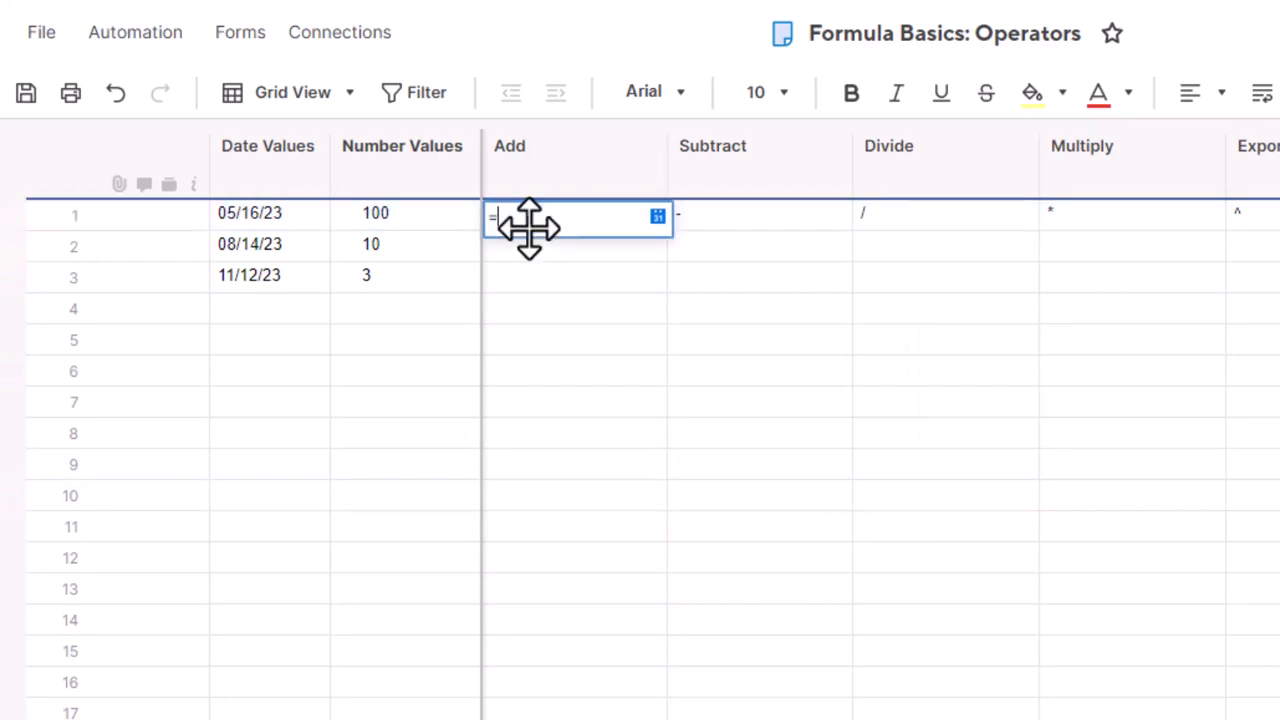
pyautogui.click(246, 229)
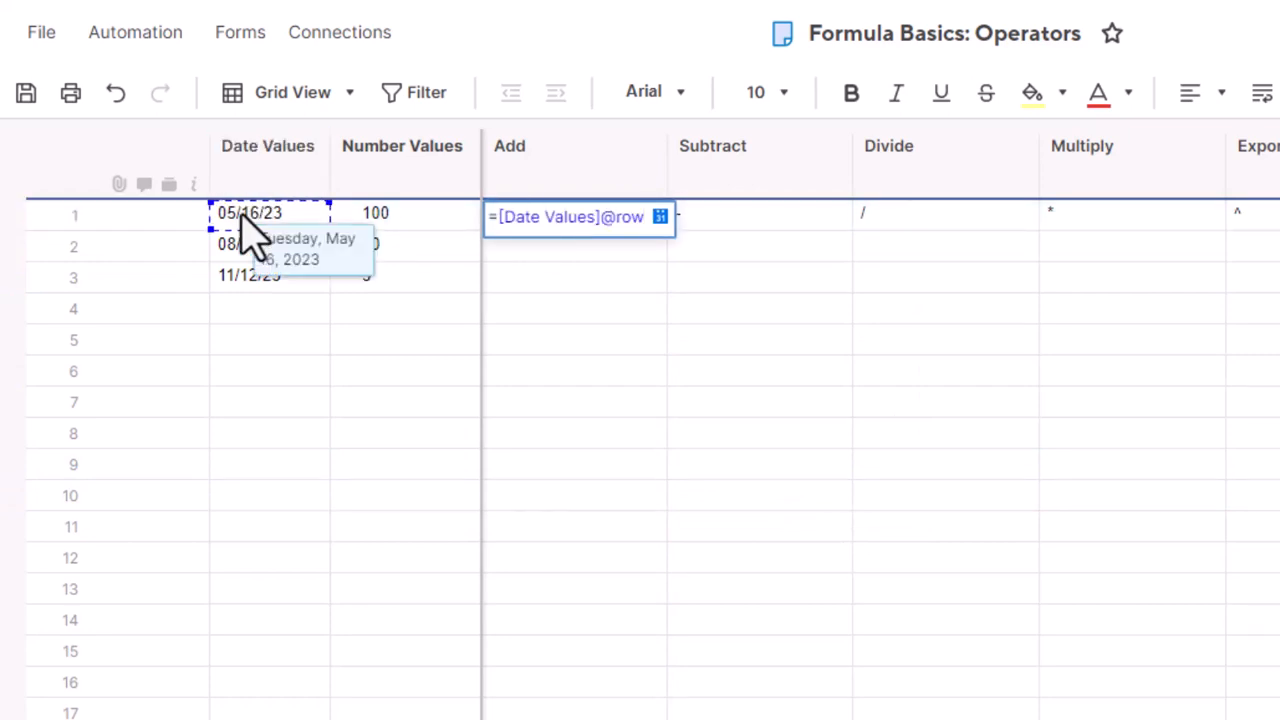
pyautogui.write('+2')
pyautogui.press('Return')
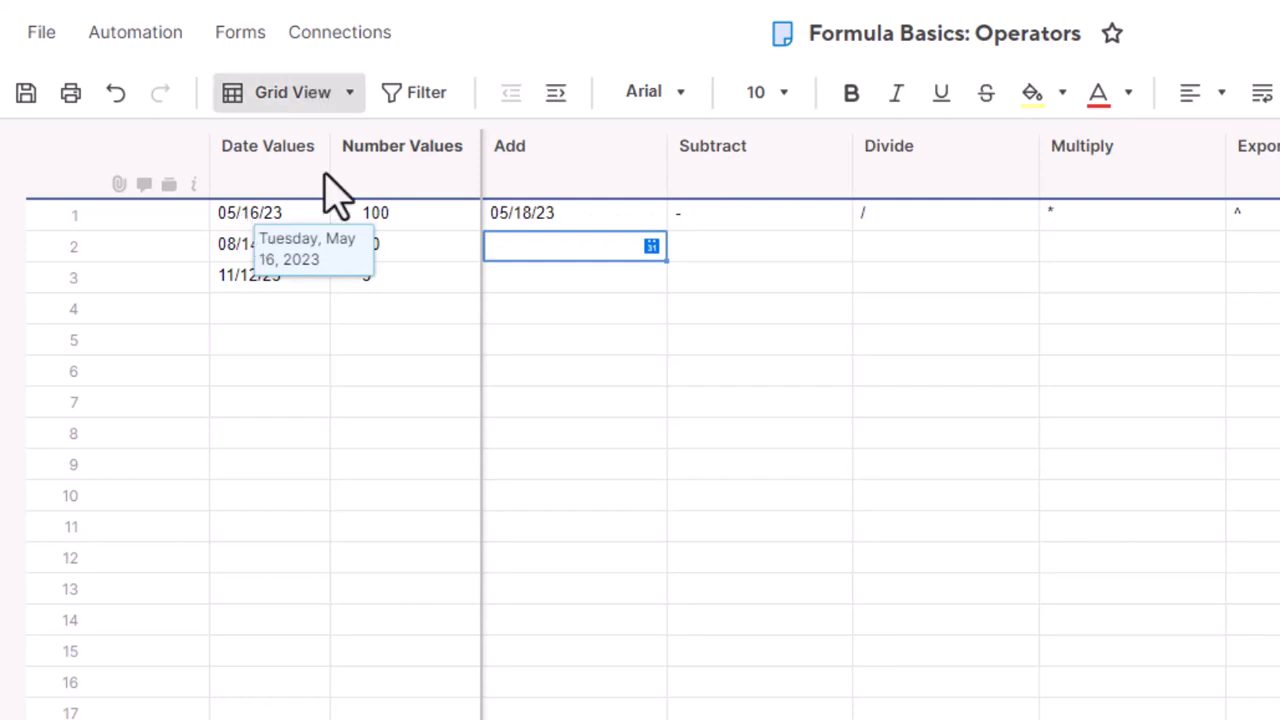
# Step: In row 2 of the Add column, enter a formula adding the same row's Number Values cell to its Date Values cell
pyautogui.click(535, 433)
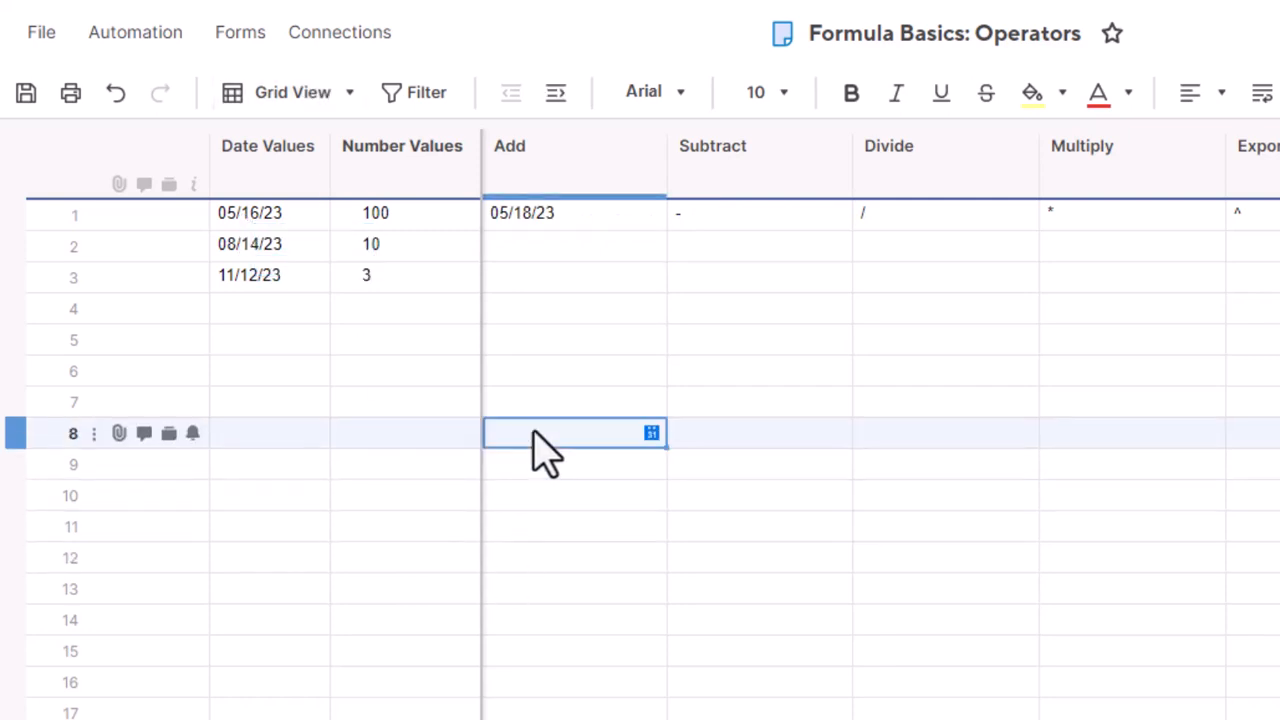
pyautogui.click(540, 250)
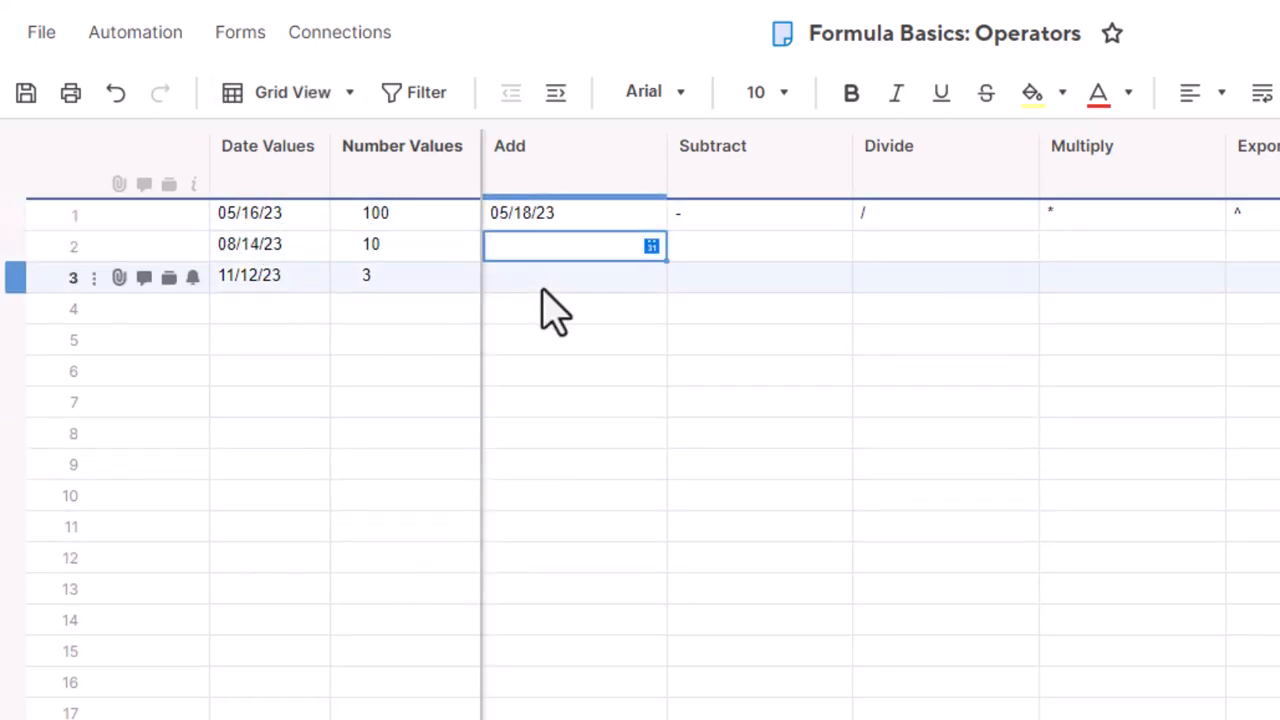
pyautogui.write('=')
pyautogui.click(268, 250)
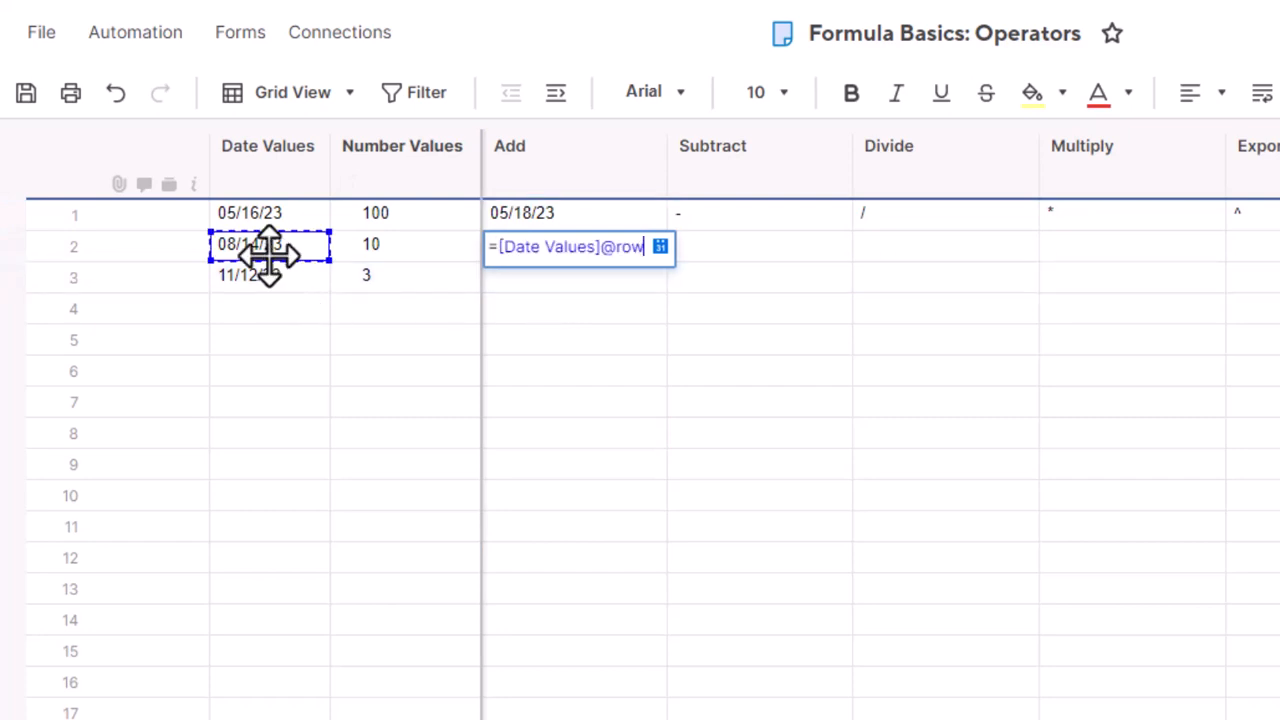
pyautogui.write('+')
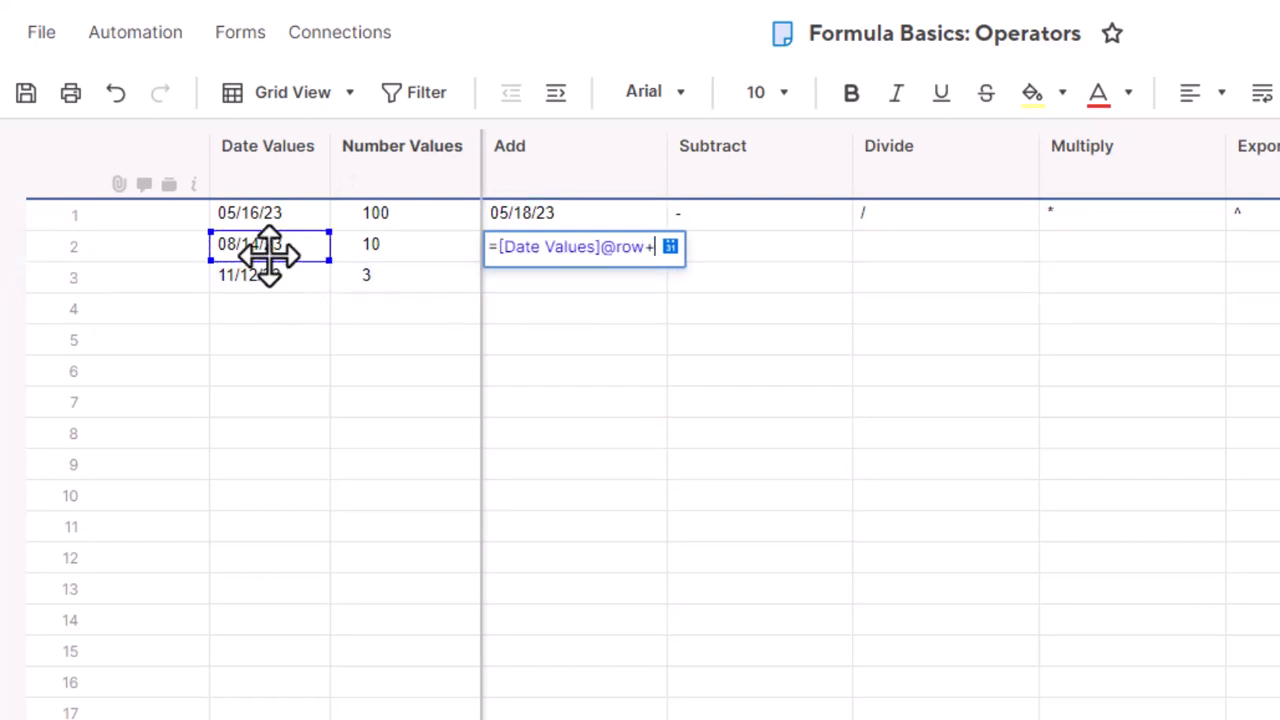
pyautogui.click(402, 250)
pyautogui.press('Return')
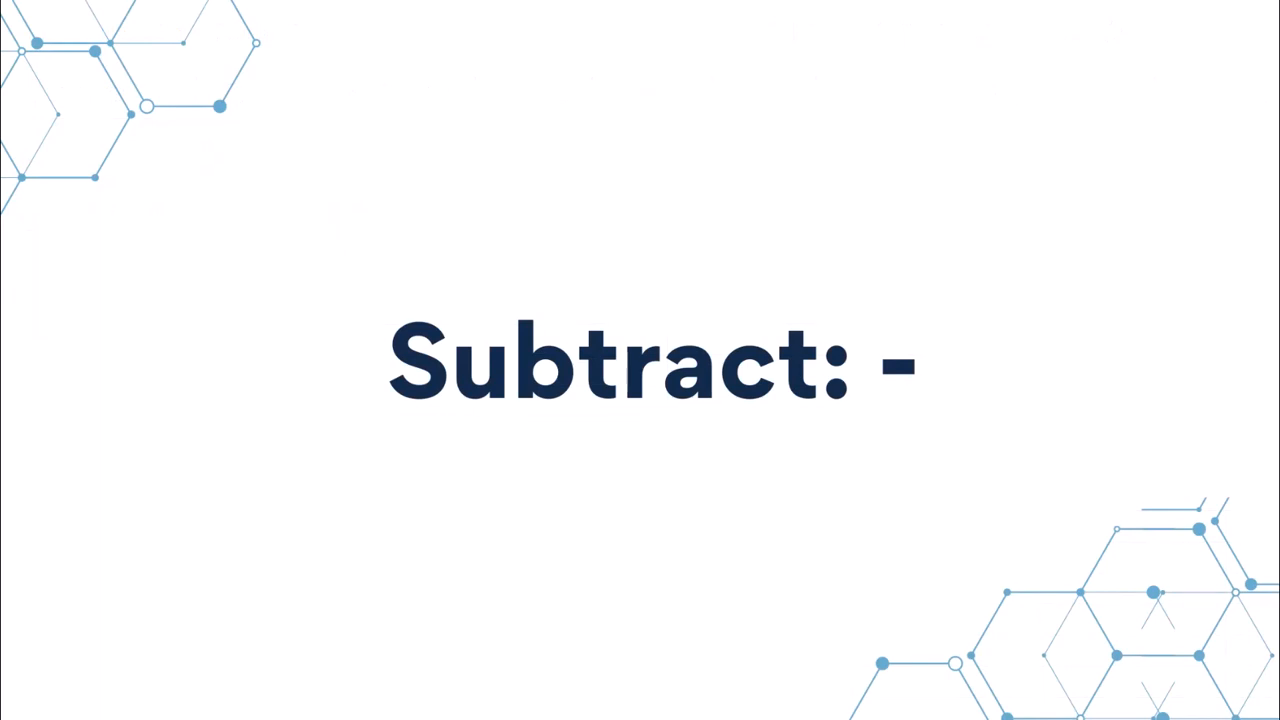
# Step: Replace the content of row 1 in the Subtract column with the formula =2-1
pyautogui.click(722, 210)
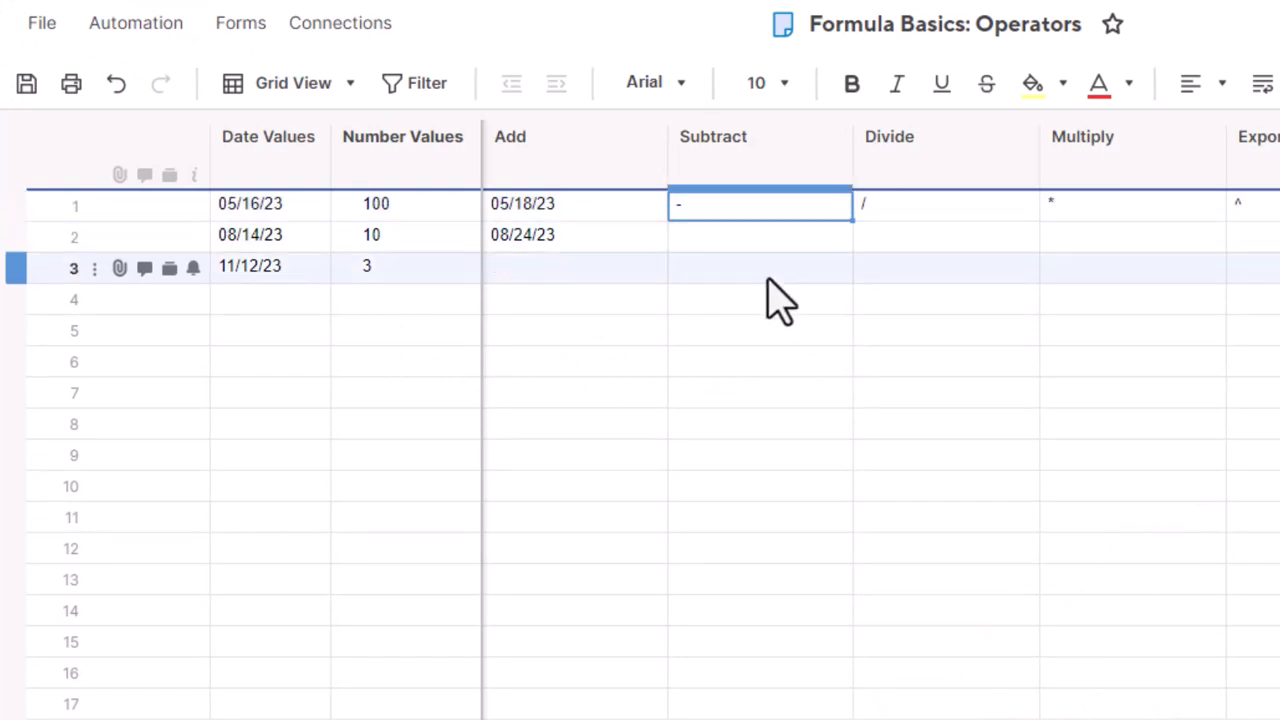
pyautogui.write('=')
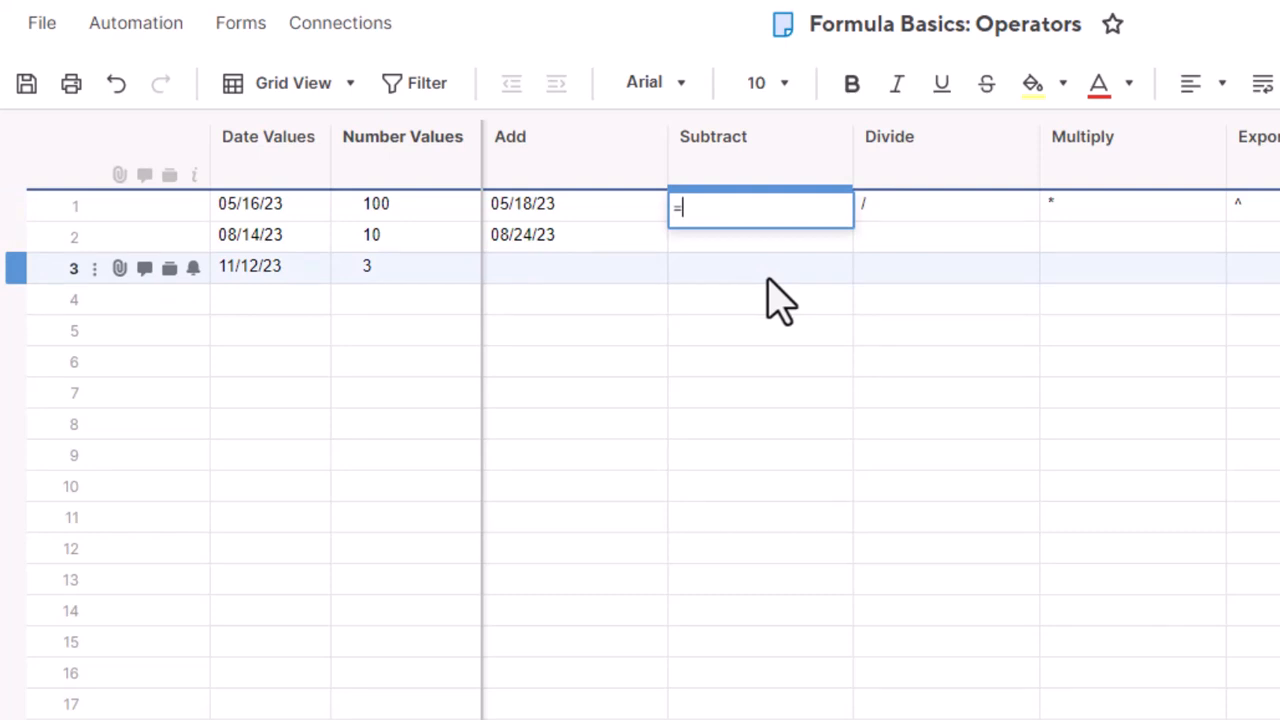
pyautogui.write('2-1')
pyautogui.press('Return')
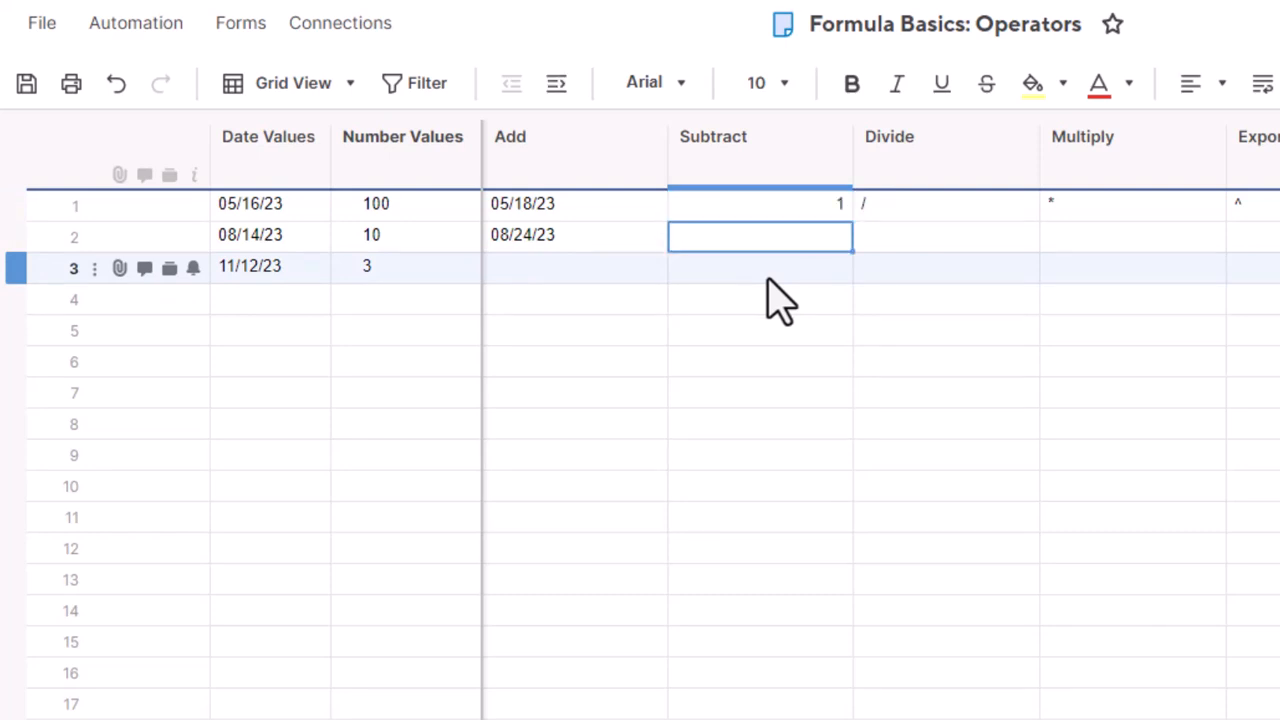
pyautogui.write('=')
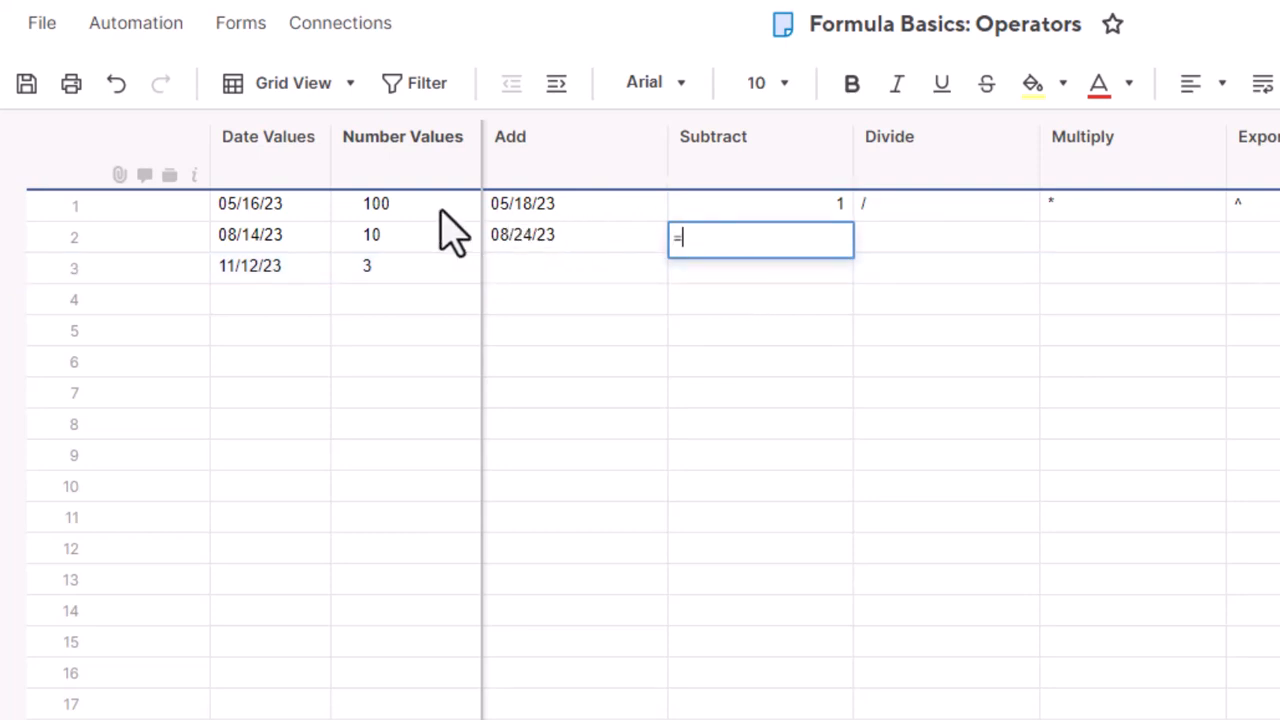
pyautogui.click(424, 240)
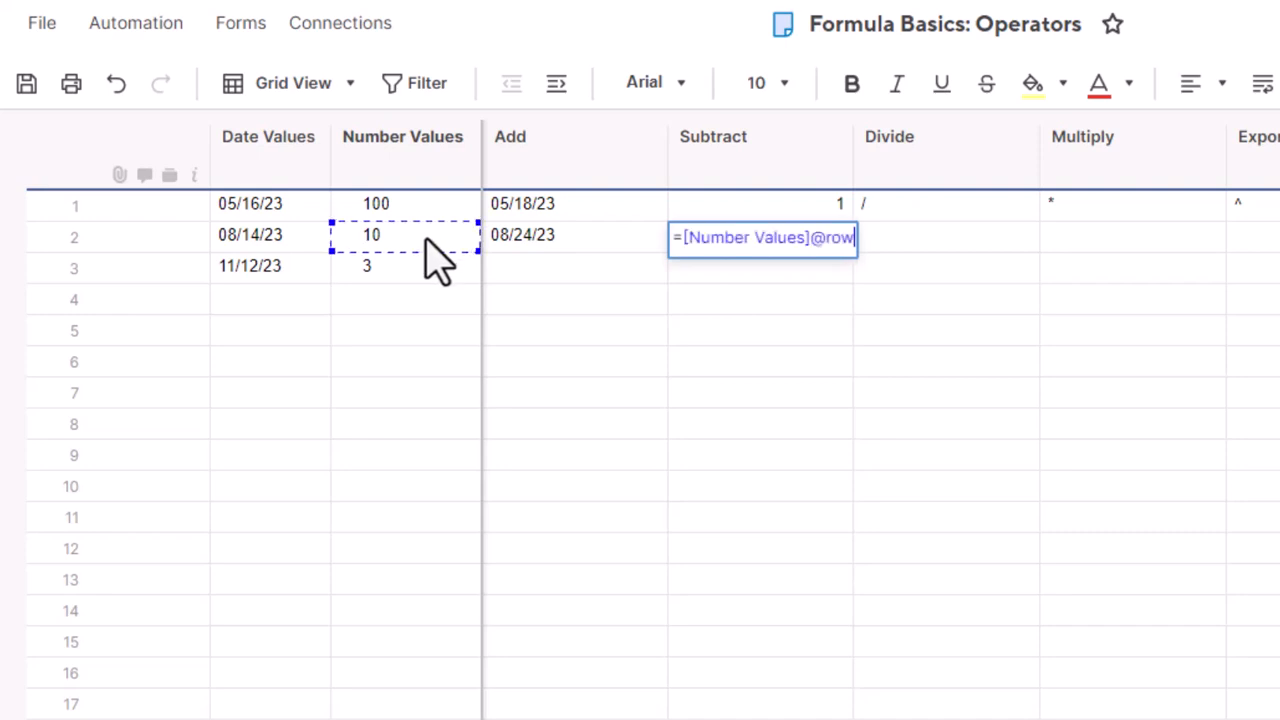
pyautogui.write('-3')
pyautogui.press('Return')
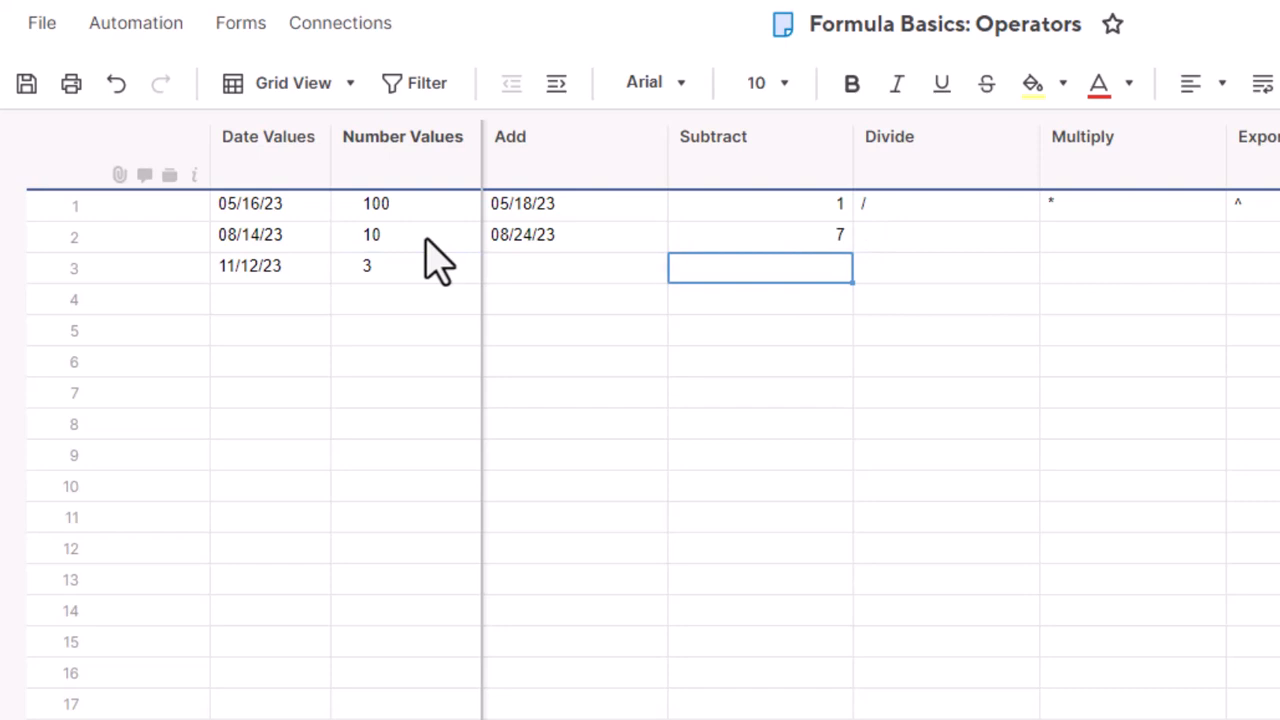
pyautogui.write('=')
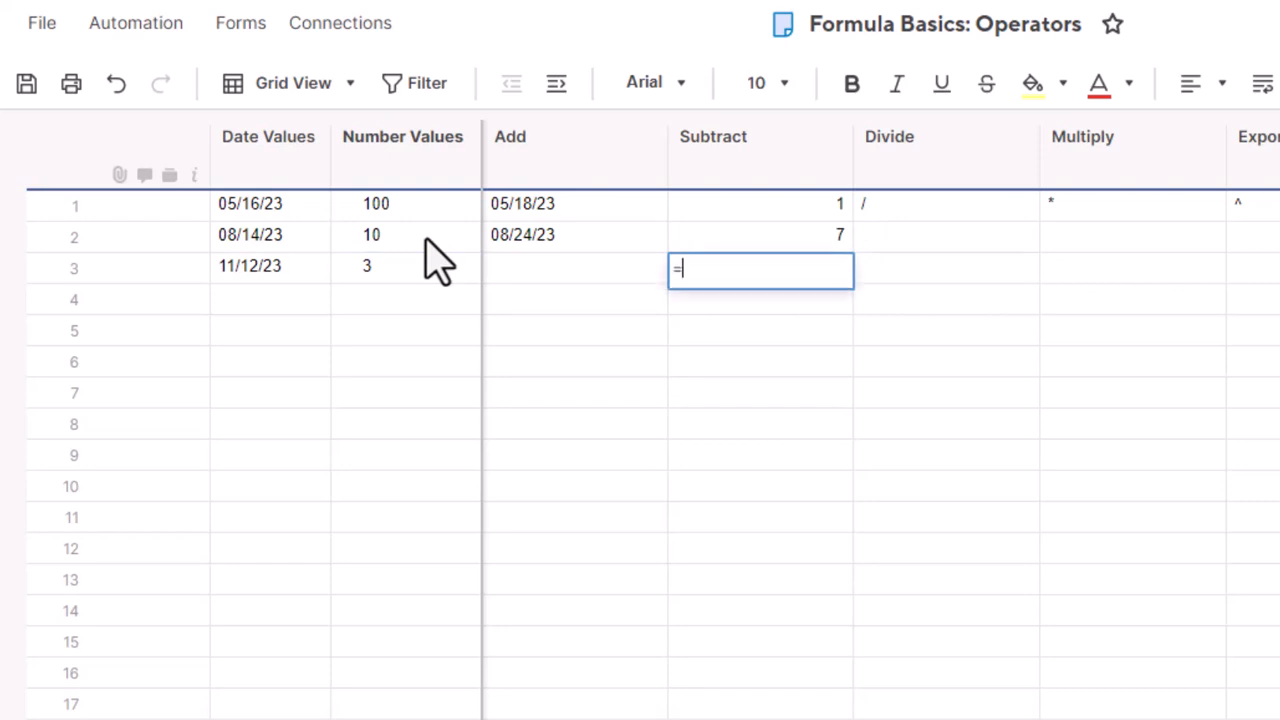
pyautogui.click(426, 241)
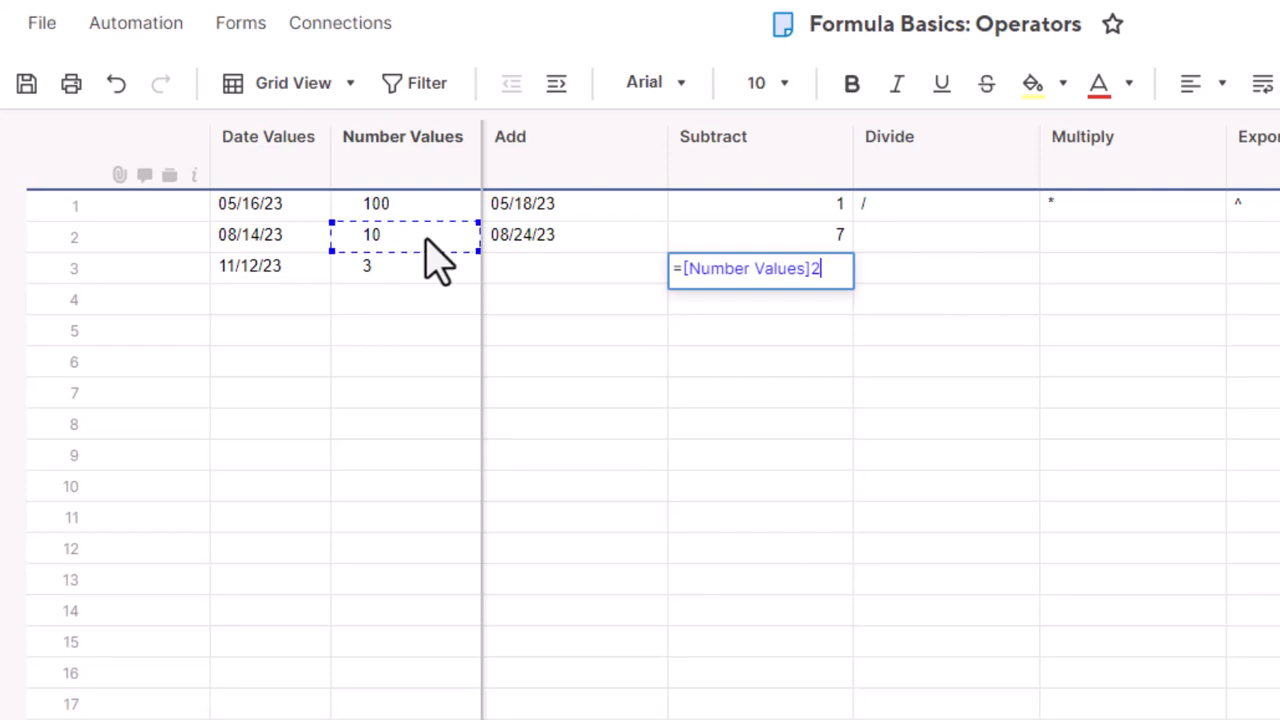
pyautogui.write('-')
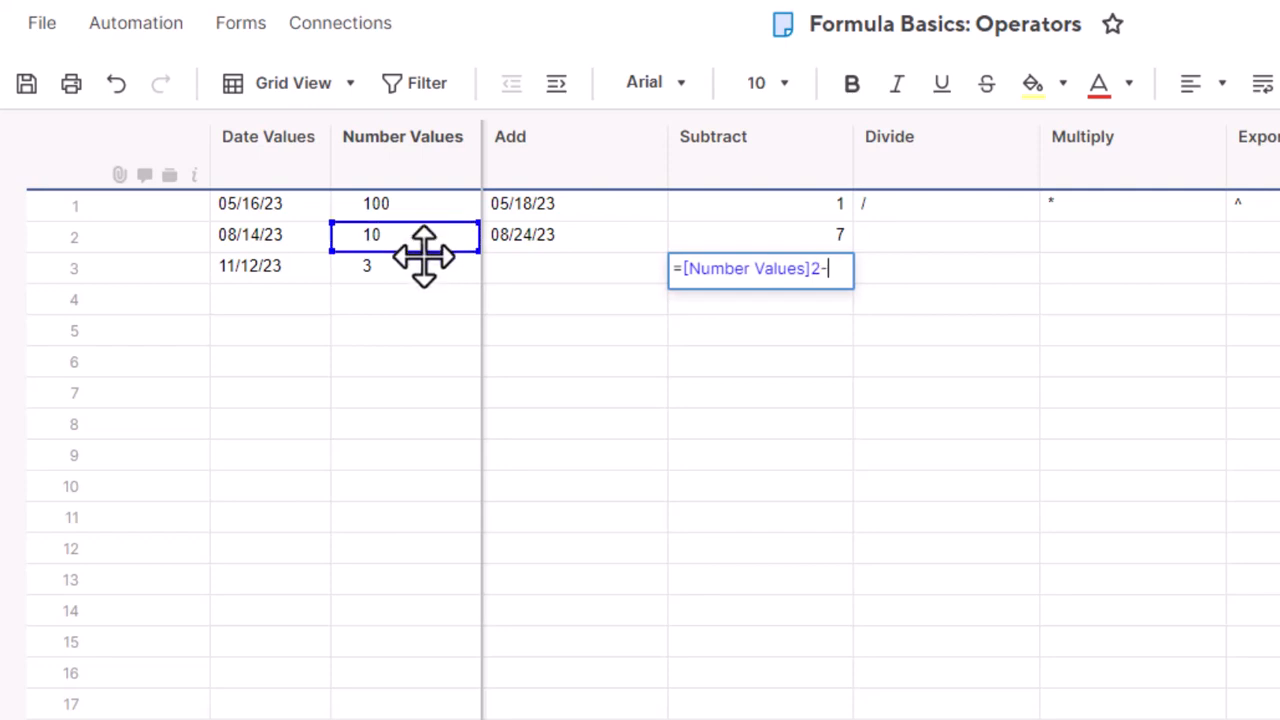
pyautogui.click(423, 266)
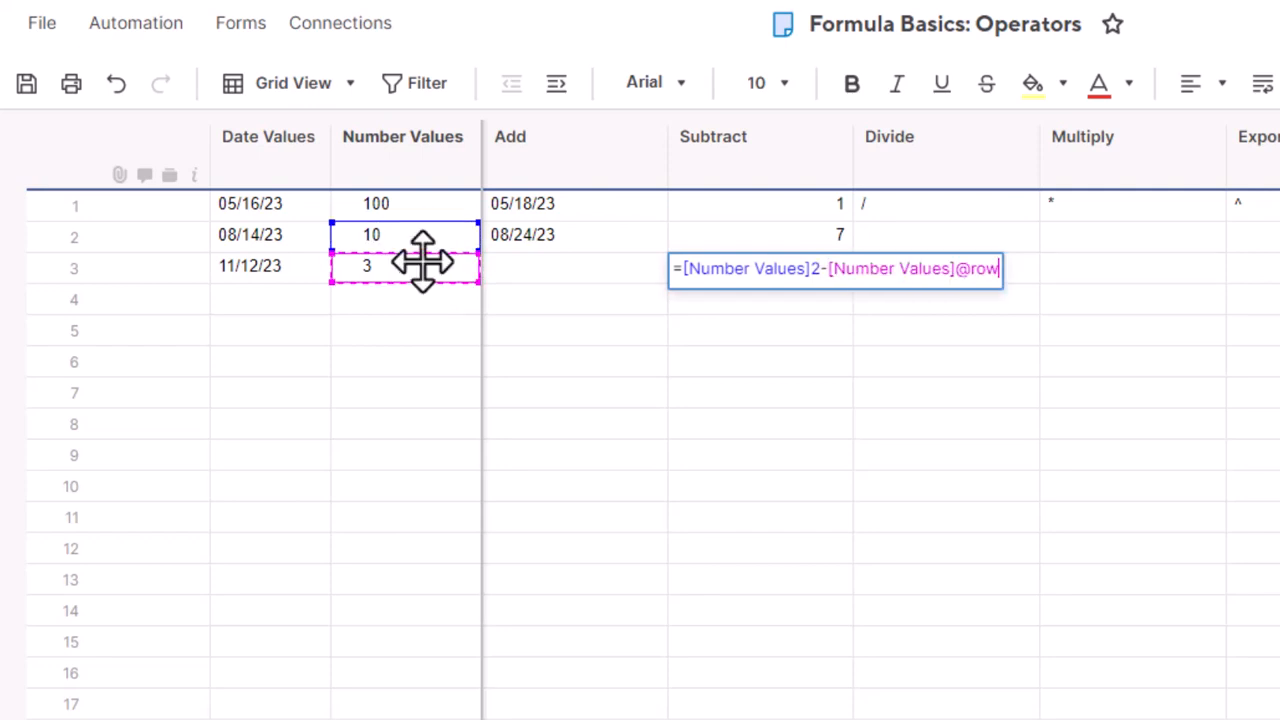
pyautogui.press('Return')
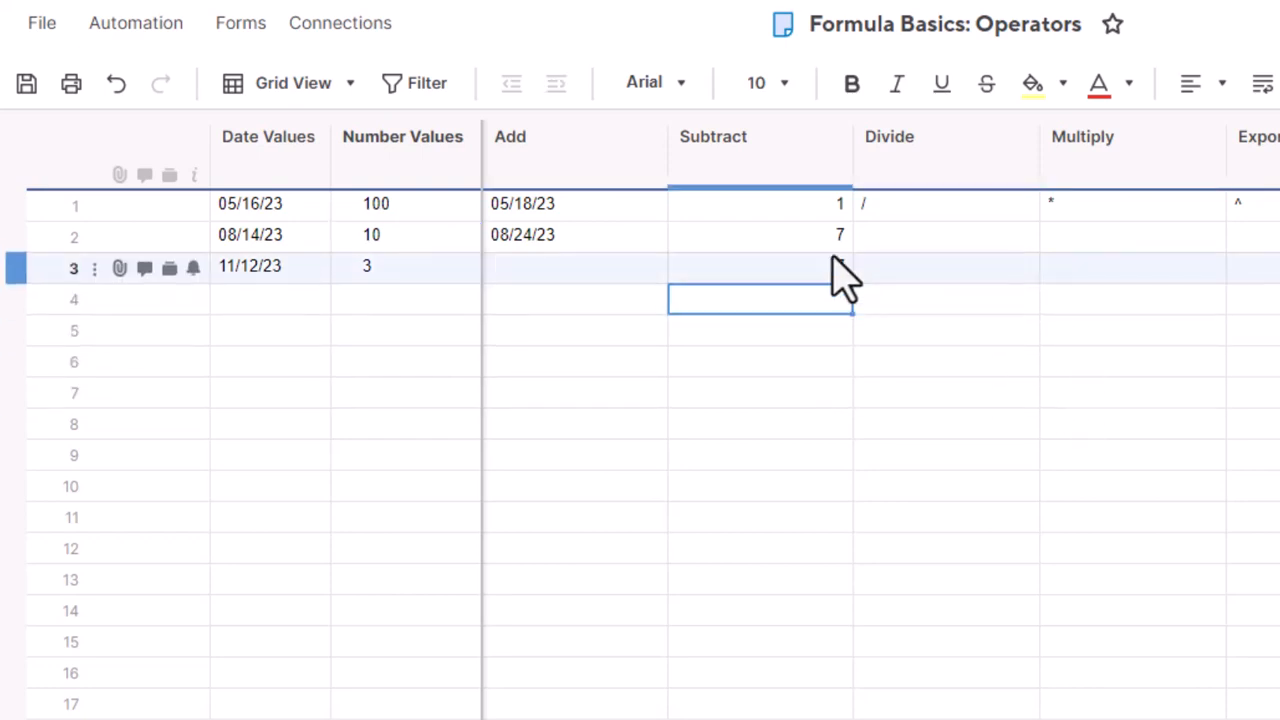
# Step: Clear rows 1 to 3 of the Subtract column and change its column type to Date
pyautogui.moveTo(760, 203); pyautogui.dragTo(763, 277)
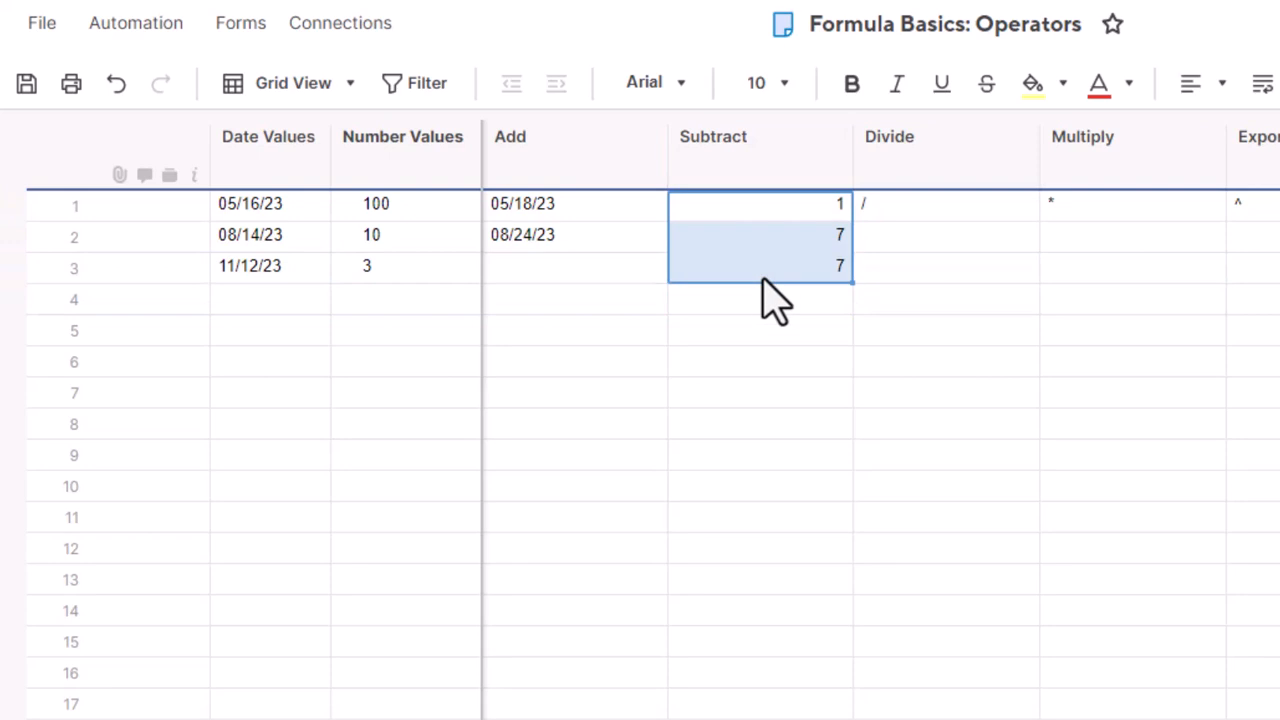
pyautogui.rightClick(766, 163)
pyautogui.click(858, 326)
pyautogui.click(857, 371)
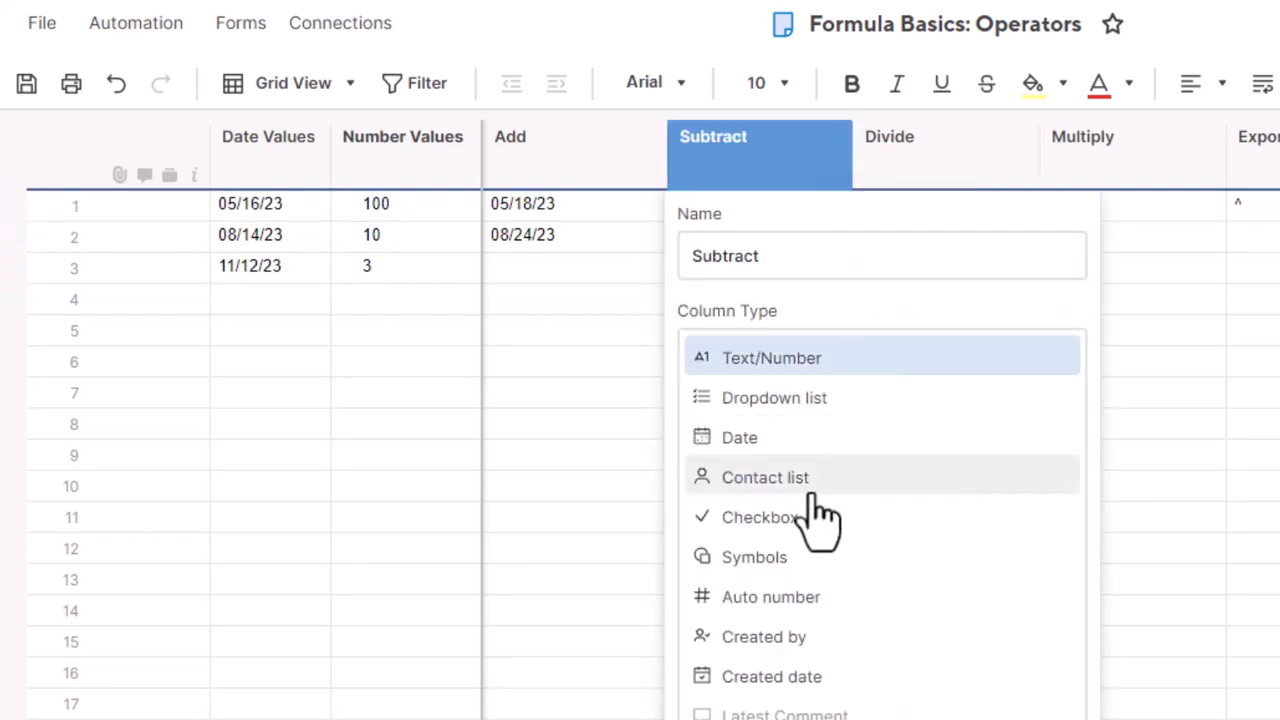
pyautogui.click(760, 437)
pyautogui.click(993, 456)
pyautogui.click(735, 212)
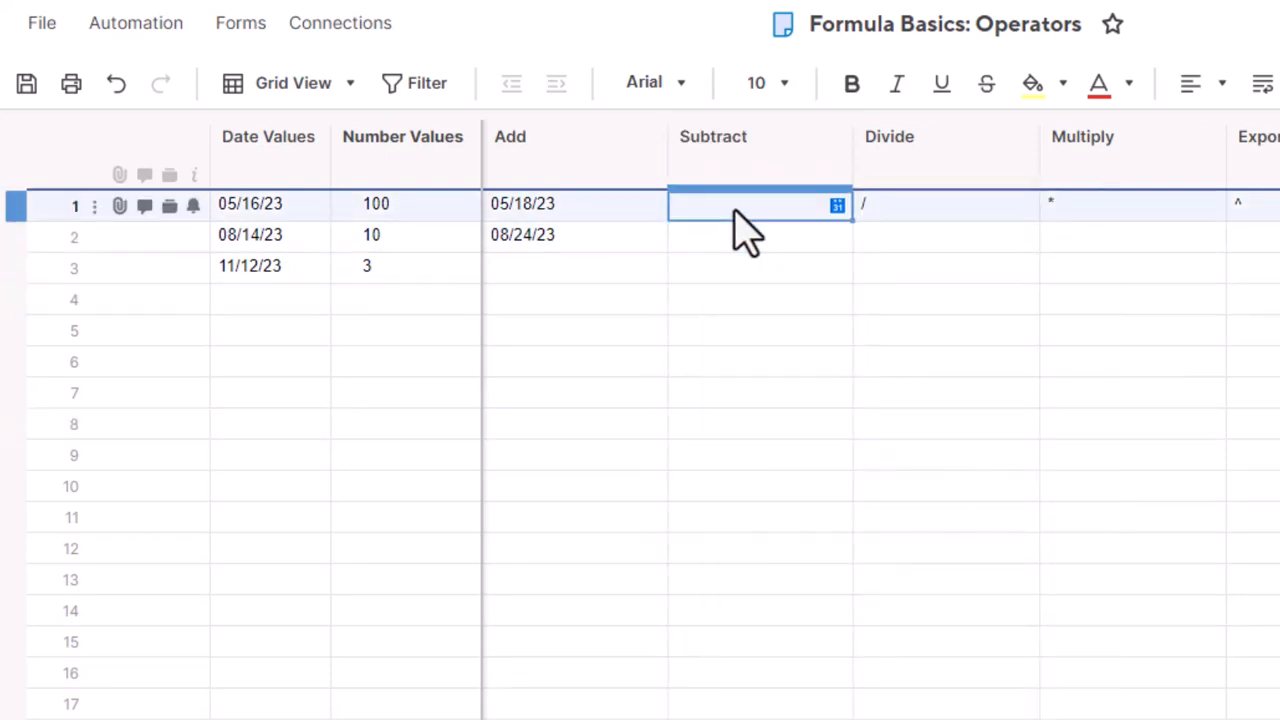
pyautogui.write('=')
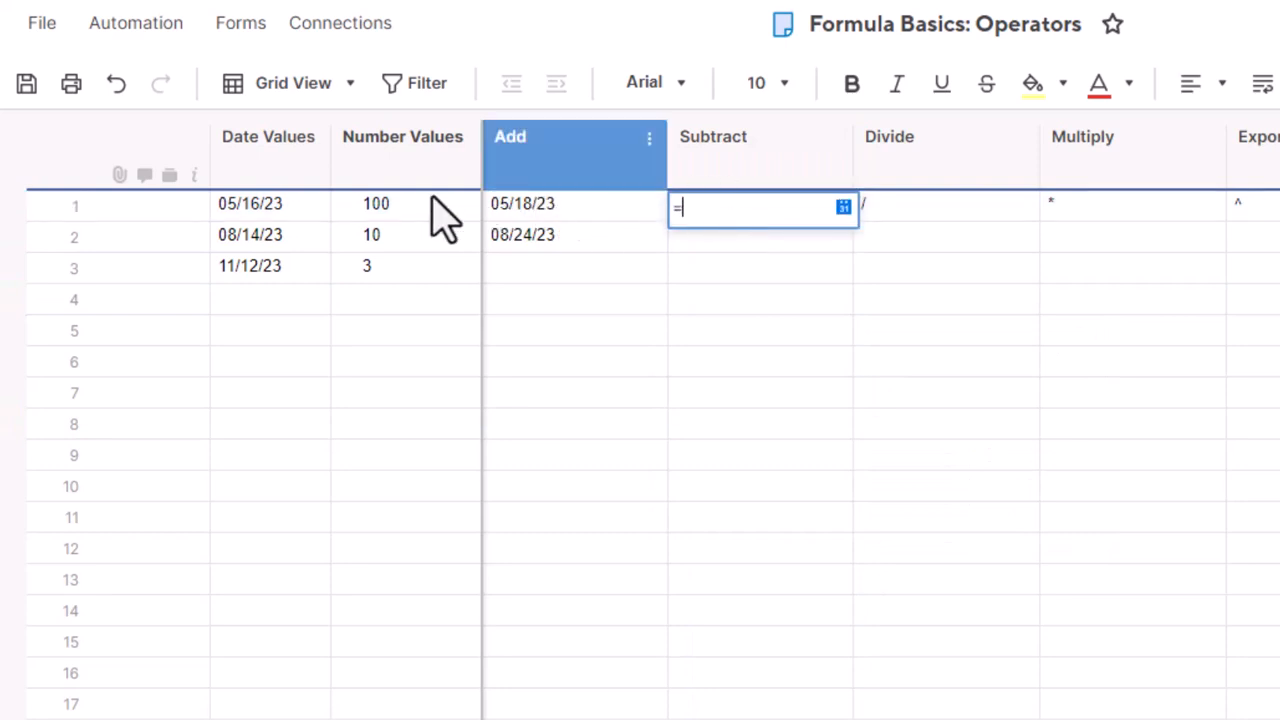
pyautogui.click(294, 212)
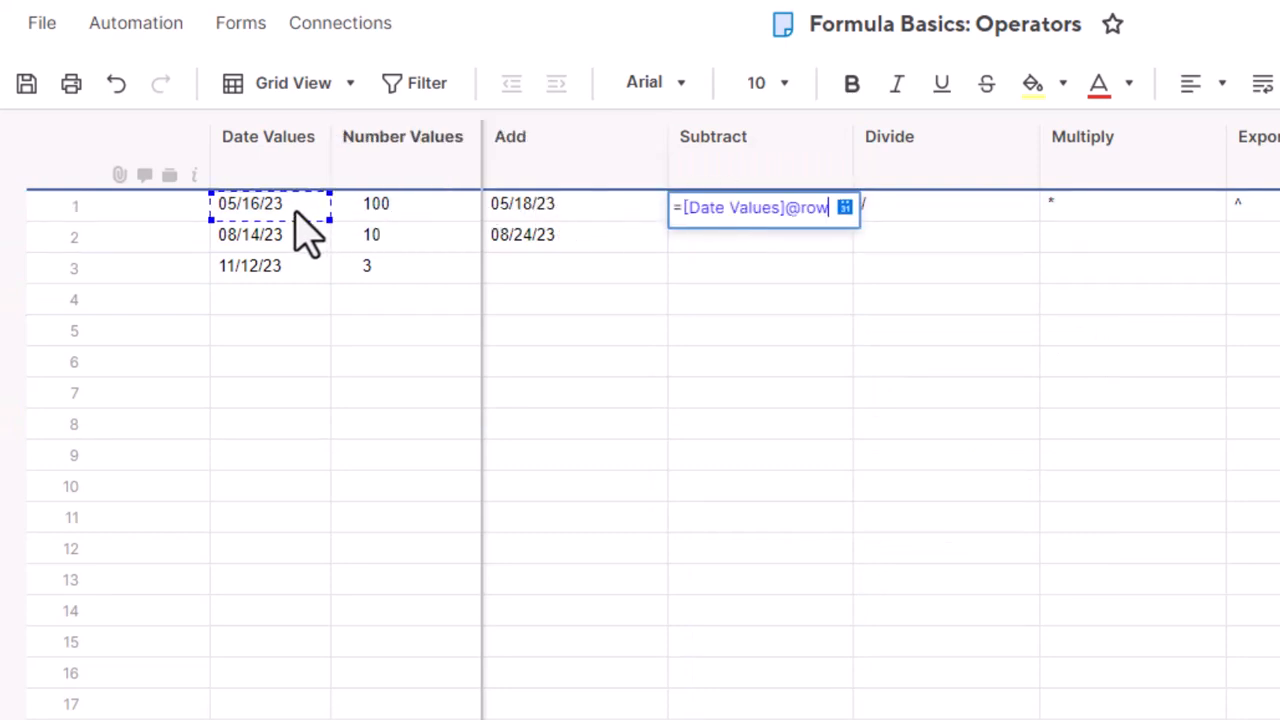
pyautogui.write('-7')
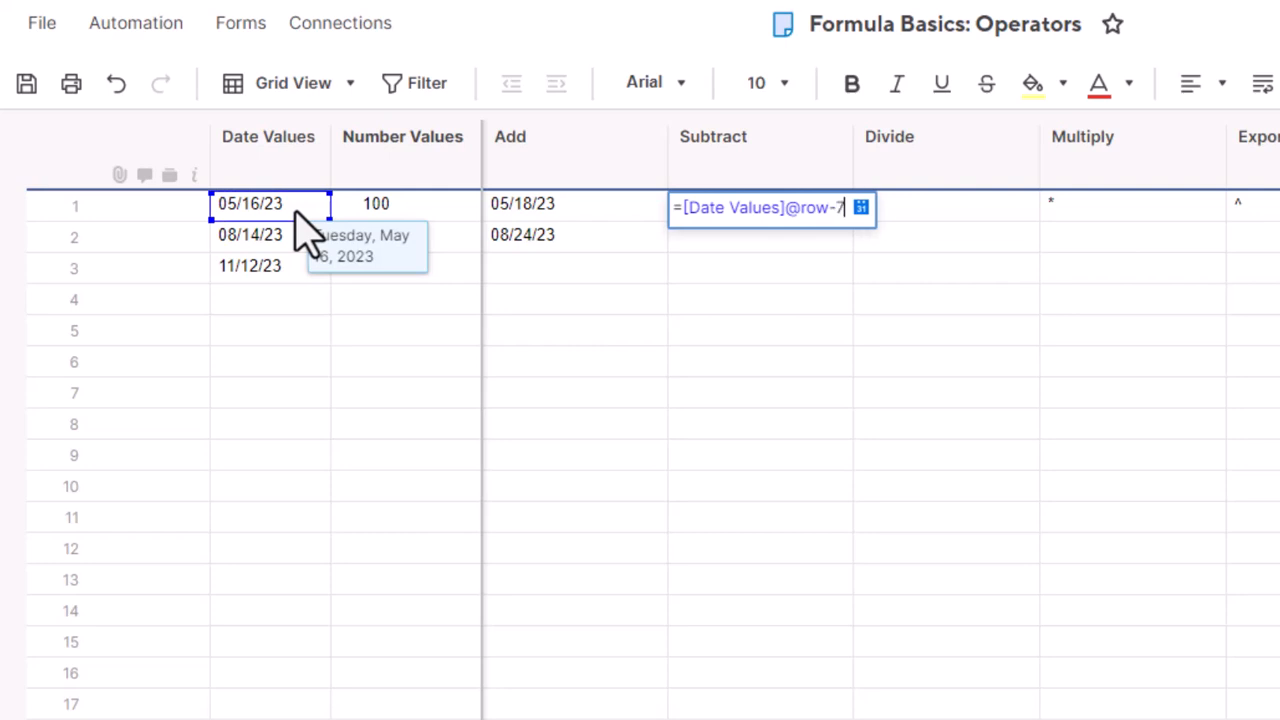
pyautogui.press('Return')
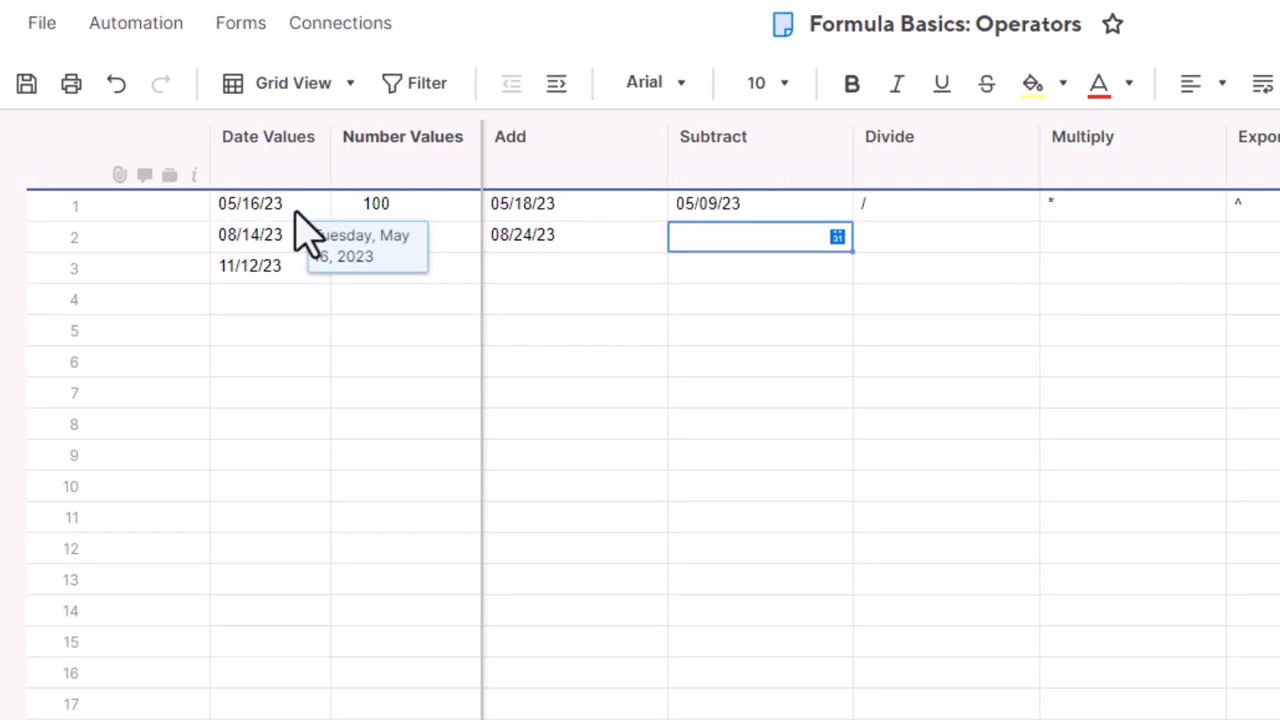
pyautogui.click(806, 394)
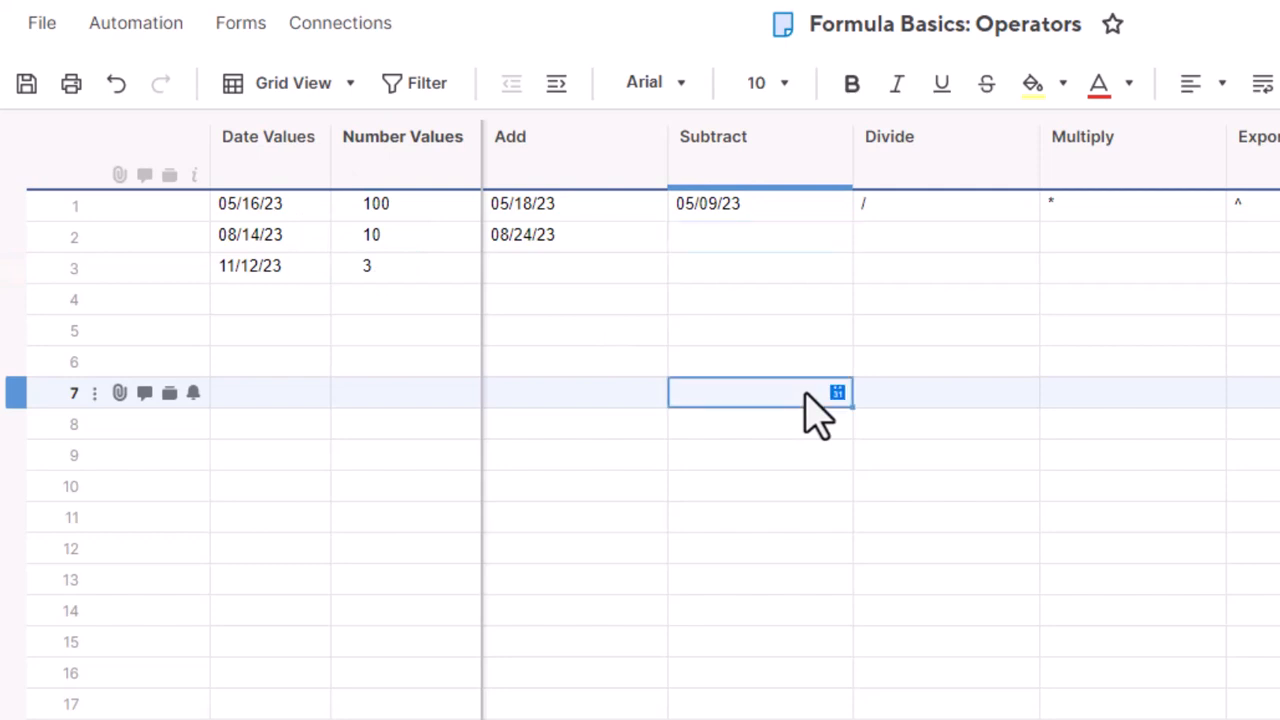
pyautogui.click(776, 238)
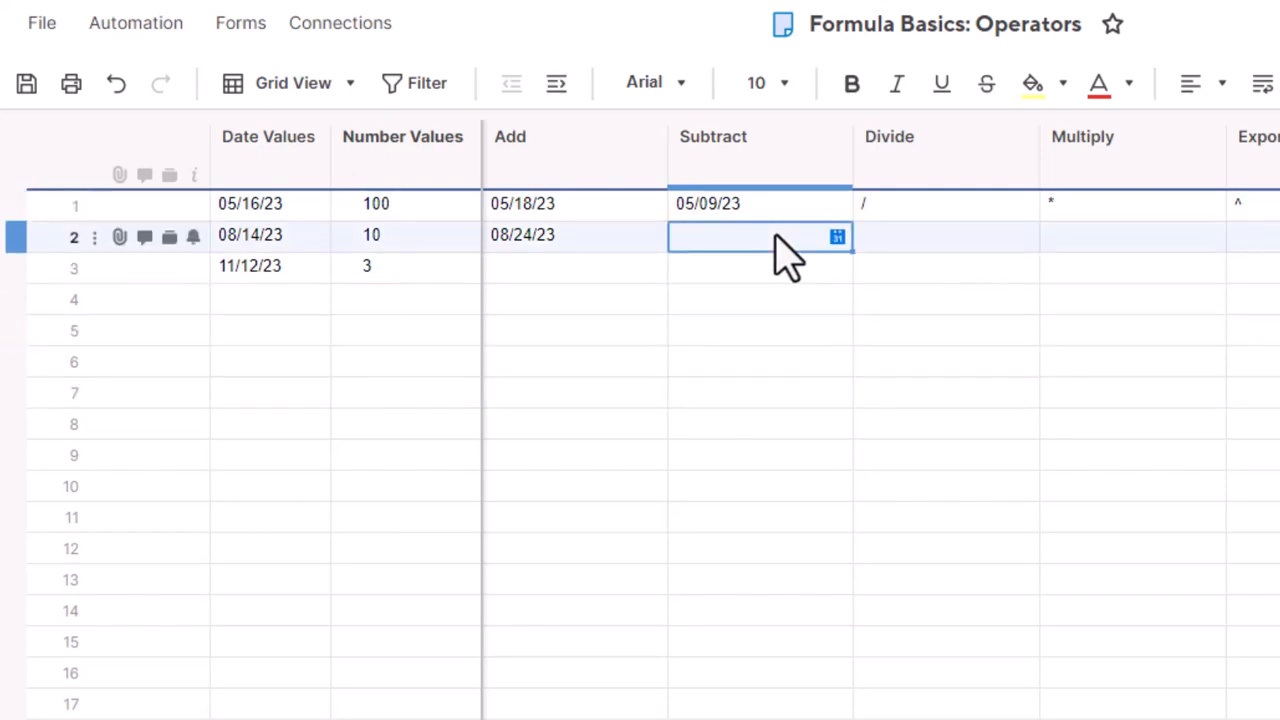
pyautogui.write('=')
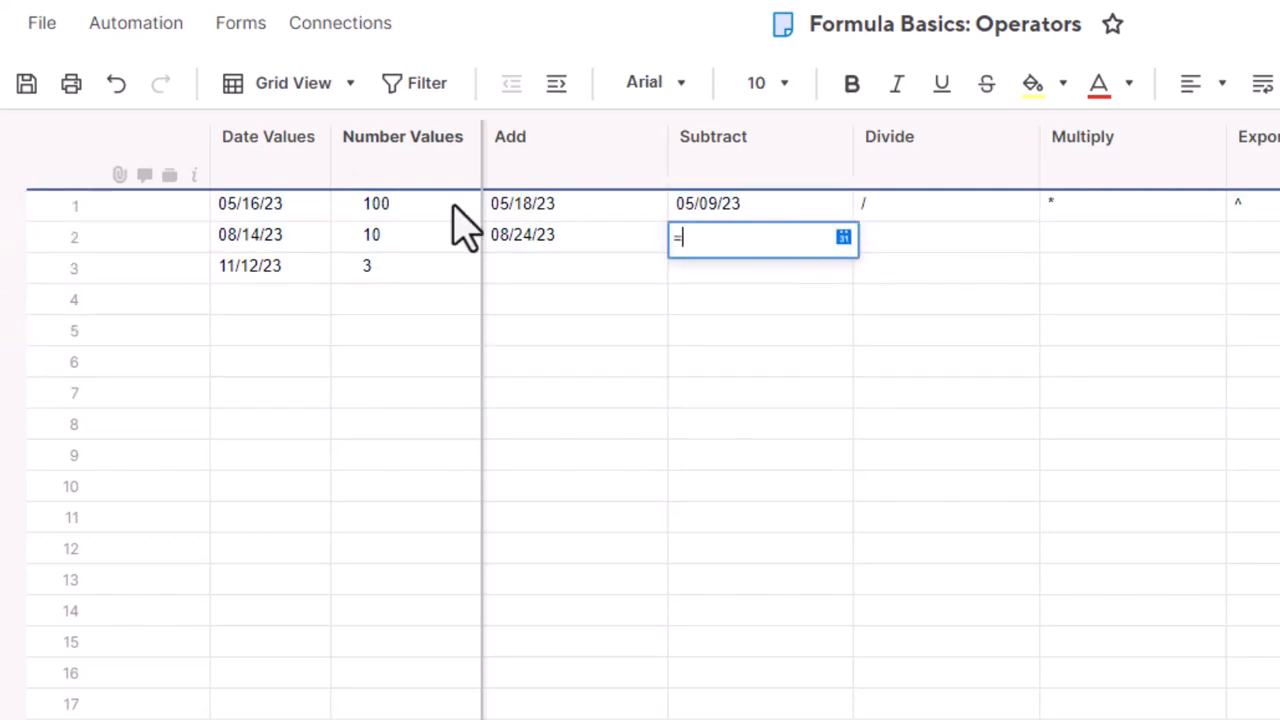
pyautogui.click(270, 242)
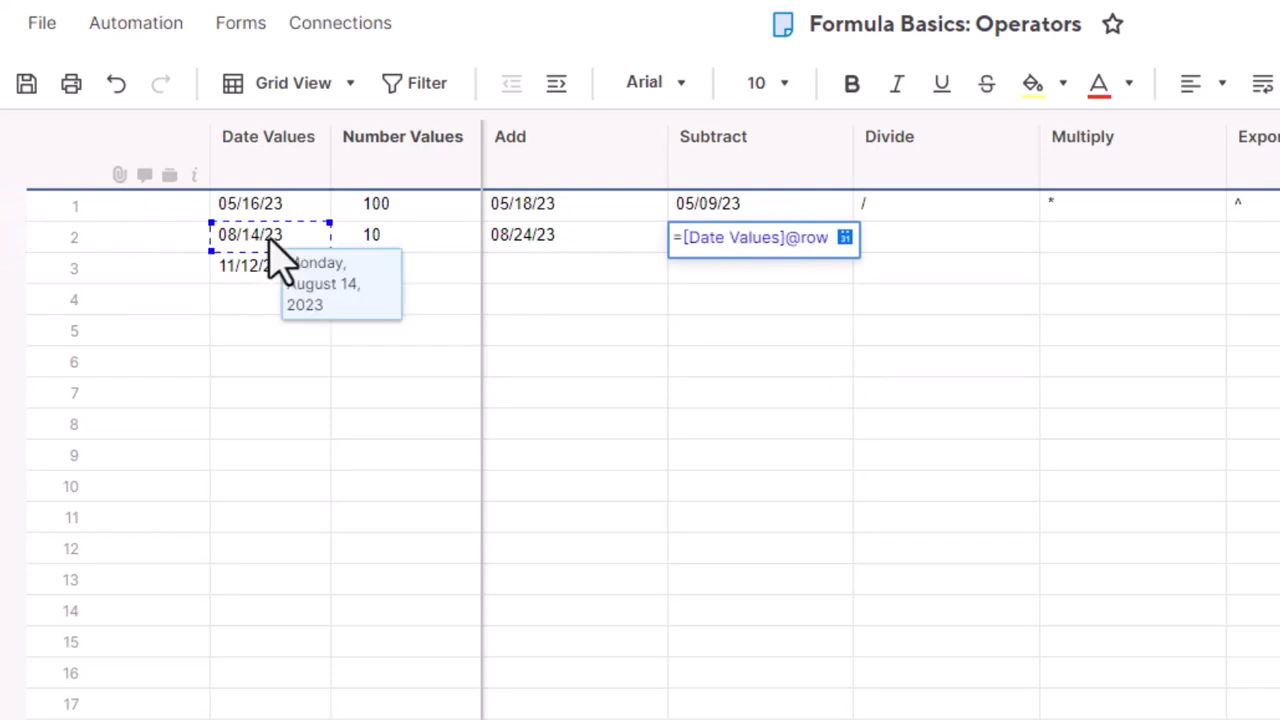
pyautogui.write('-')
pyautogui.click(429, 257)
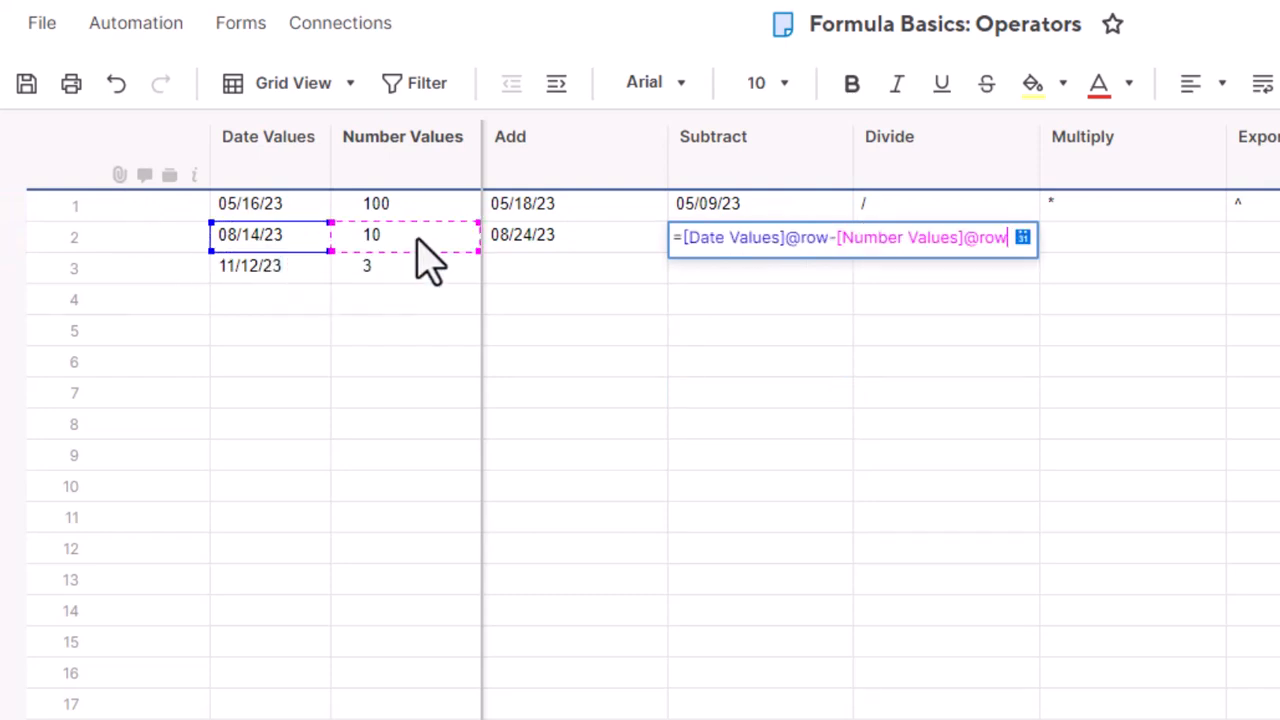
pyautogui.press('Return')
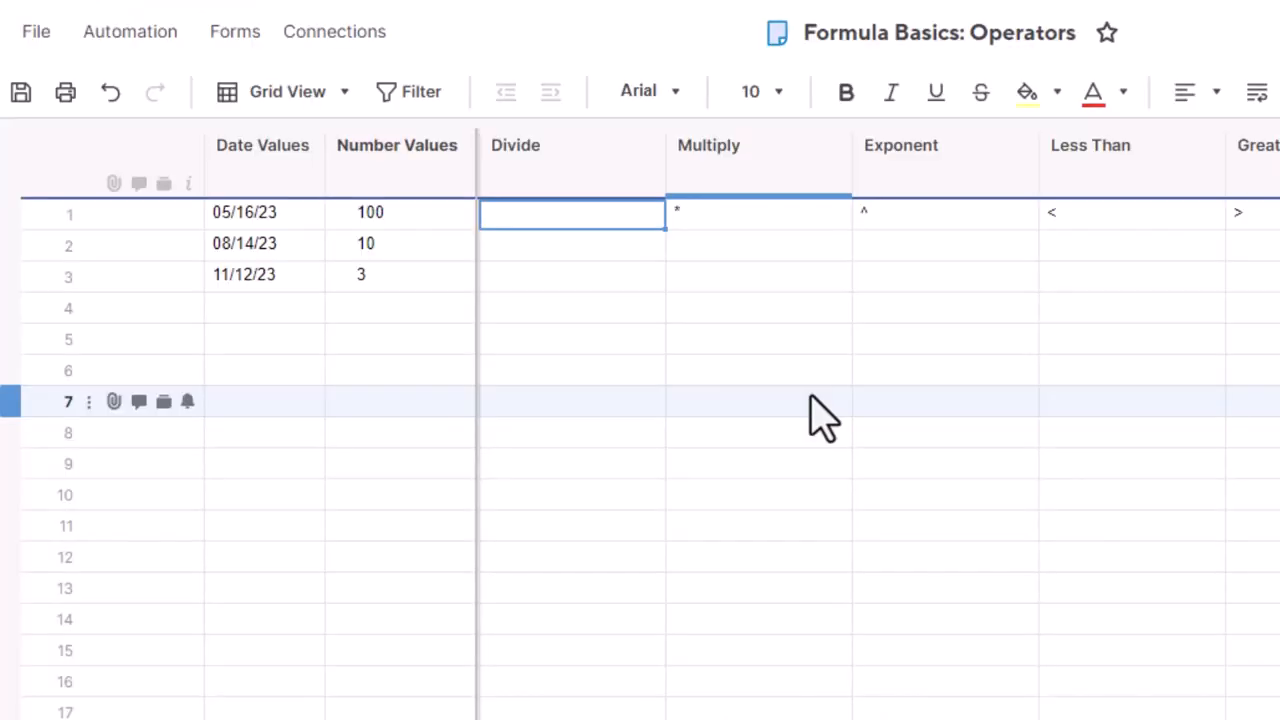
# Step: Enter the formula =100/4 in row 1 of the Divide column
pyautogui.write('=1')
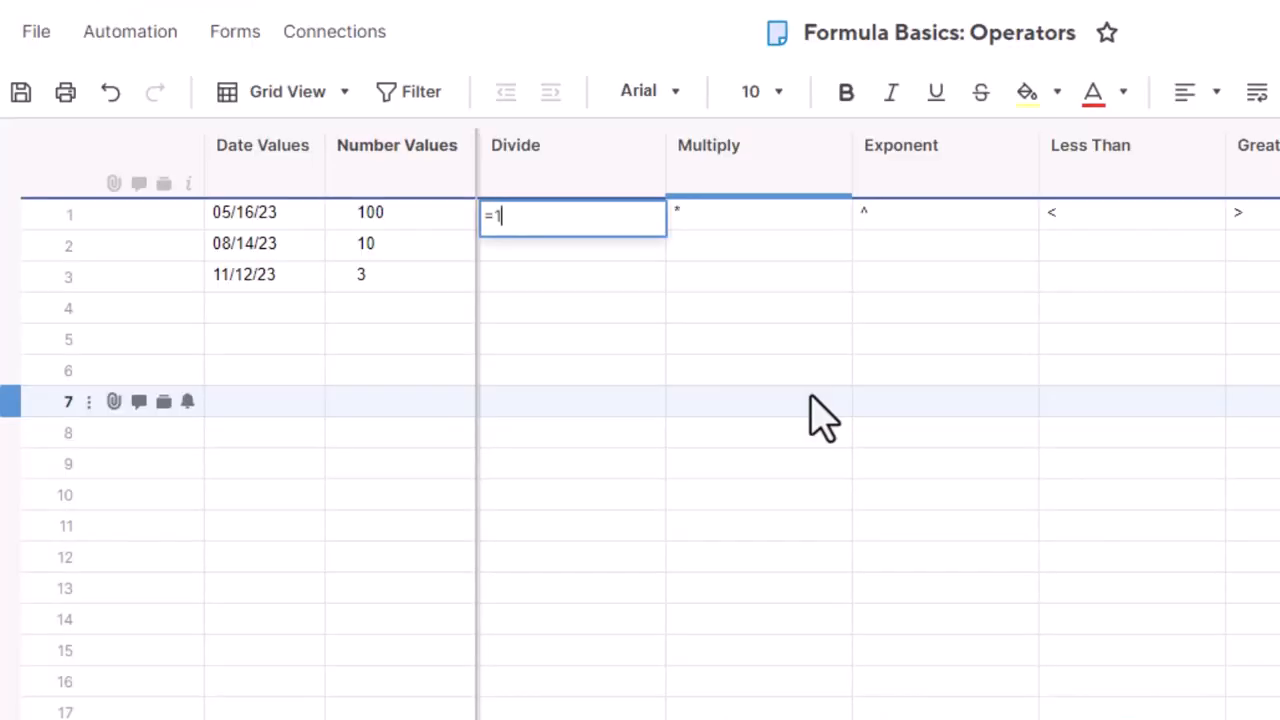
pyautogui.write('00/4')
pyautogui.press('Return')
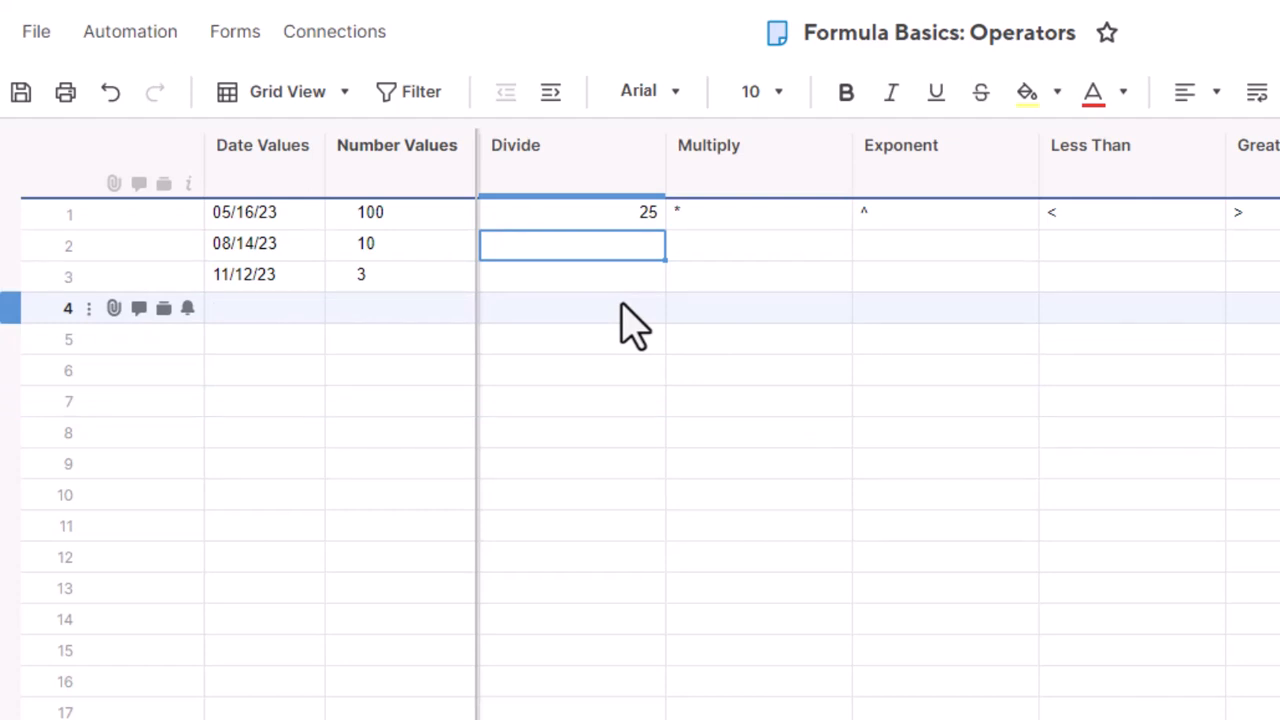
pyautogui.write('=')
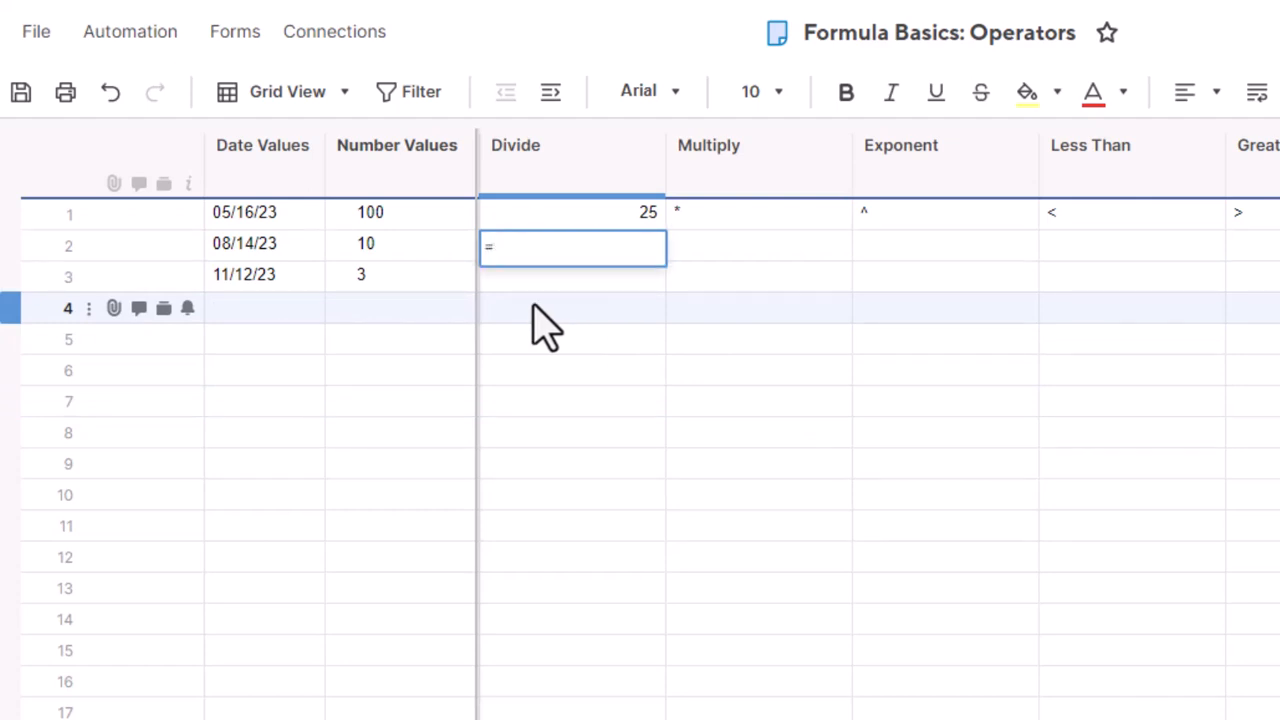
pyautogui.click(372, 257)
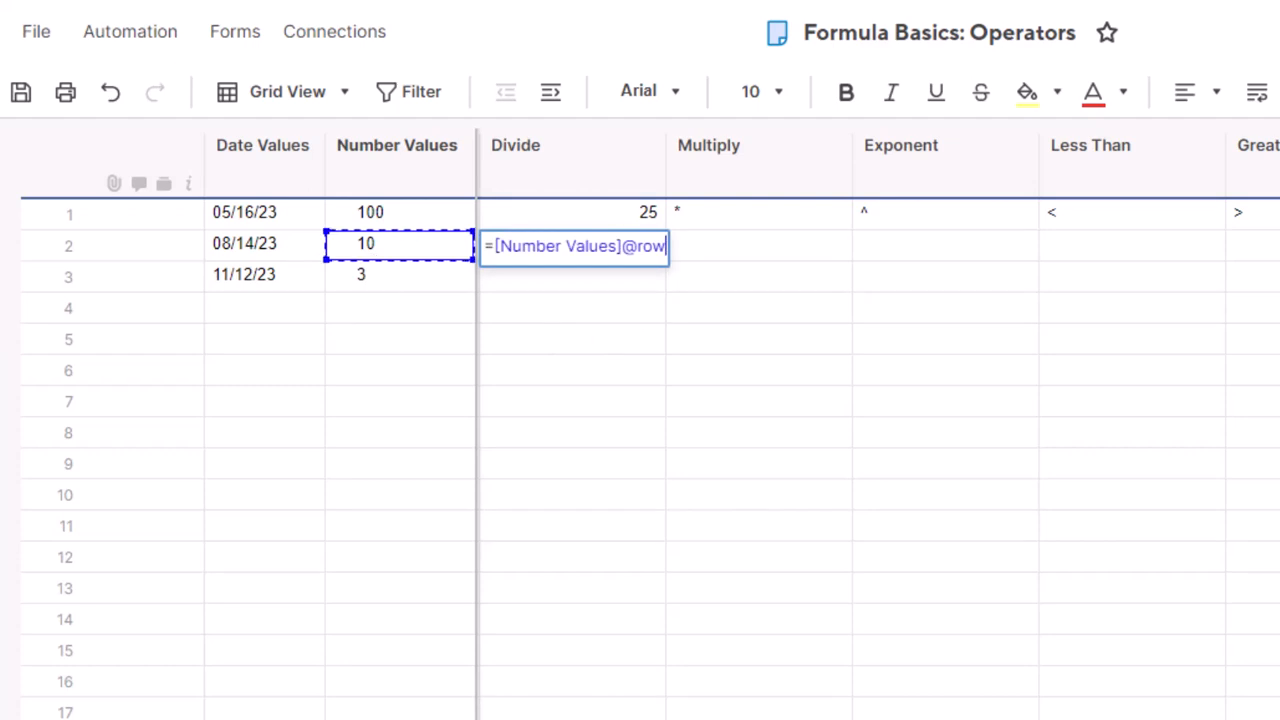
pyautogui.write('/2')
pyautogui.press('Return')
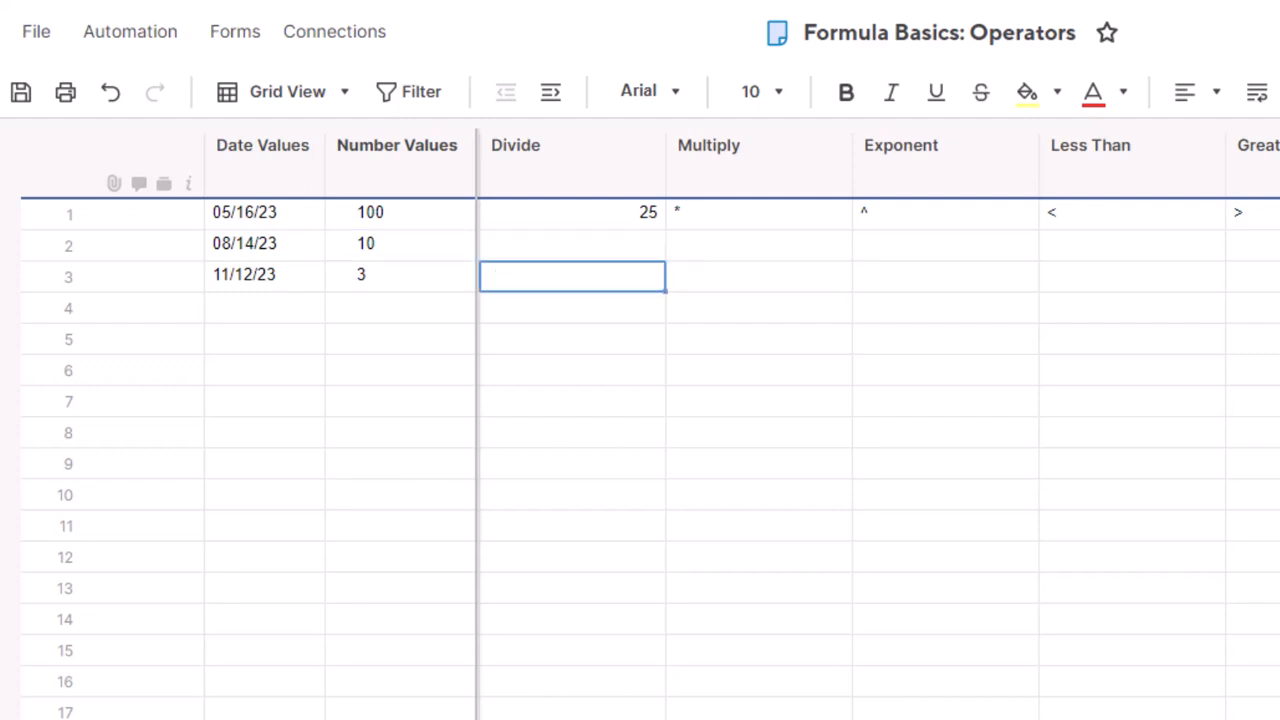
# Step: Enter =[Number Values]1/[Number Values]2 in row 3 of the Divide column
pyautogui.write('=')
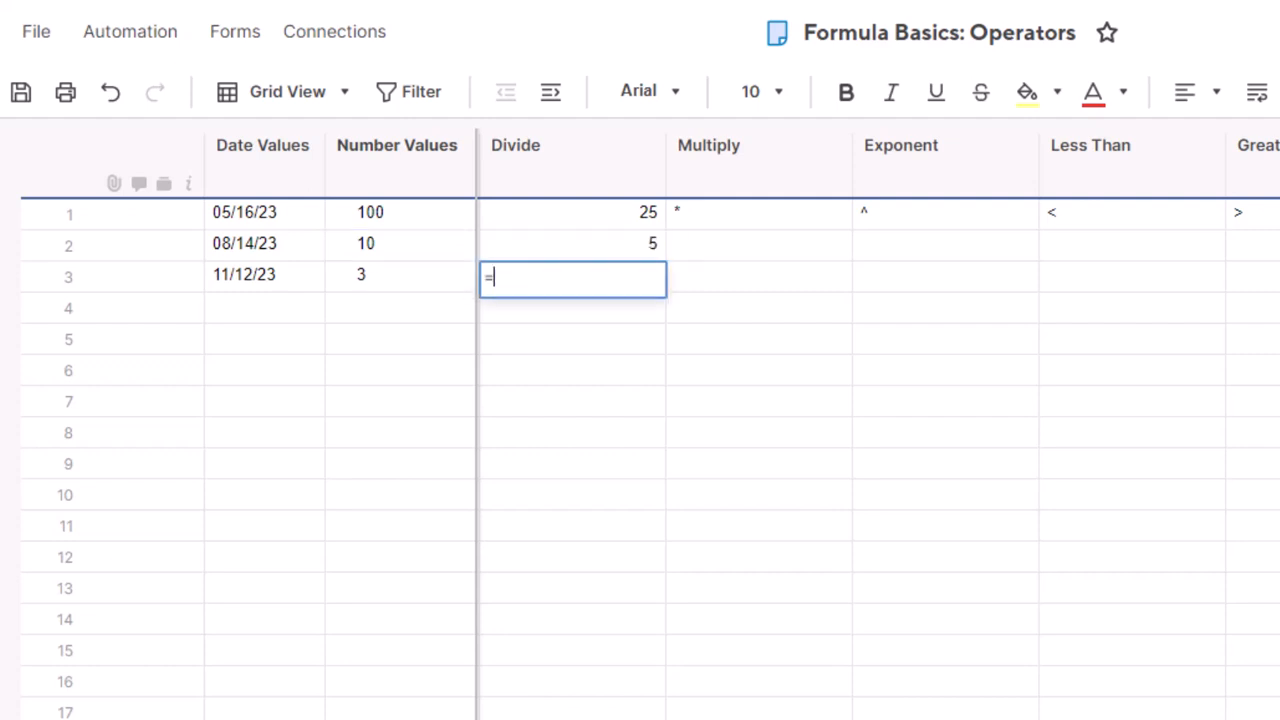
pyautogui.click(369, 222)
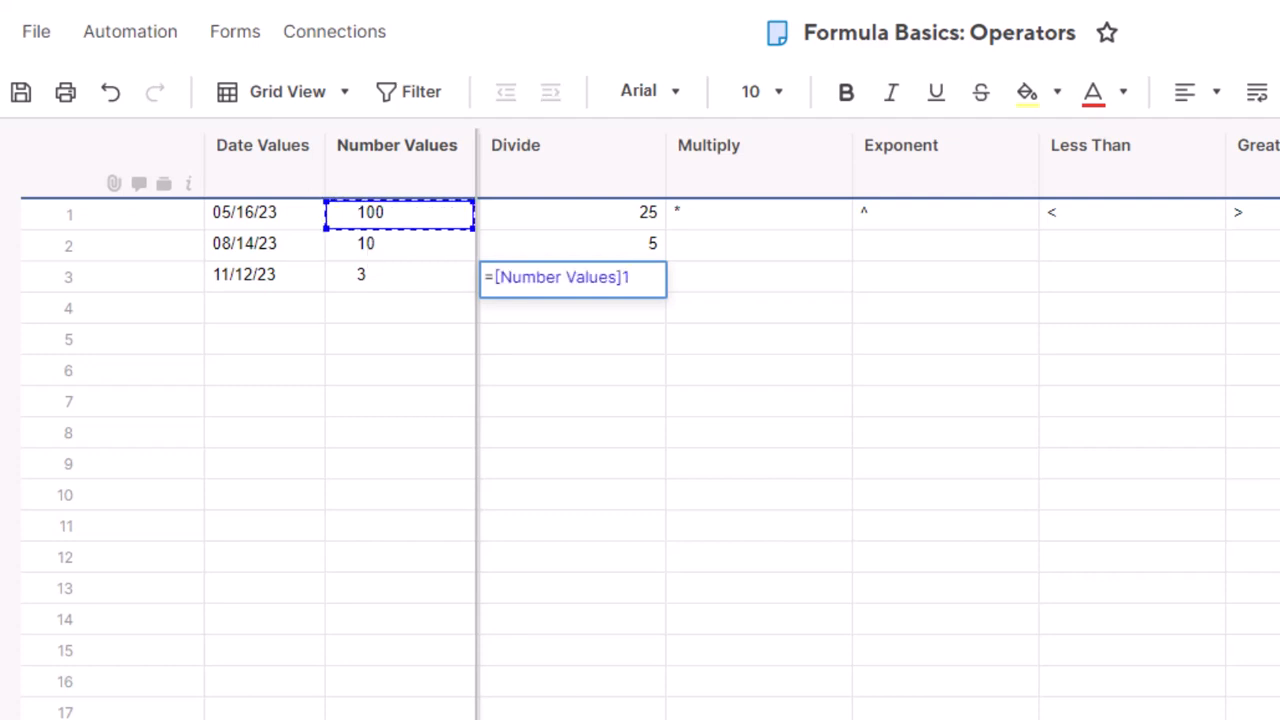
pyautogui.write('/')
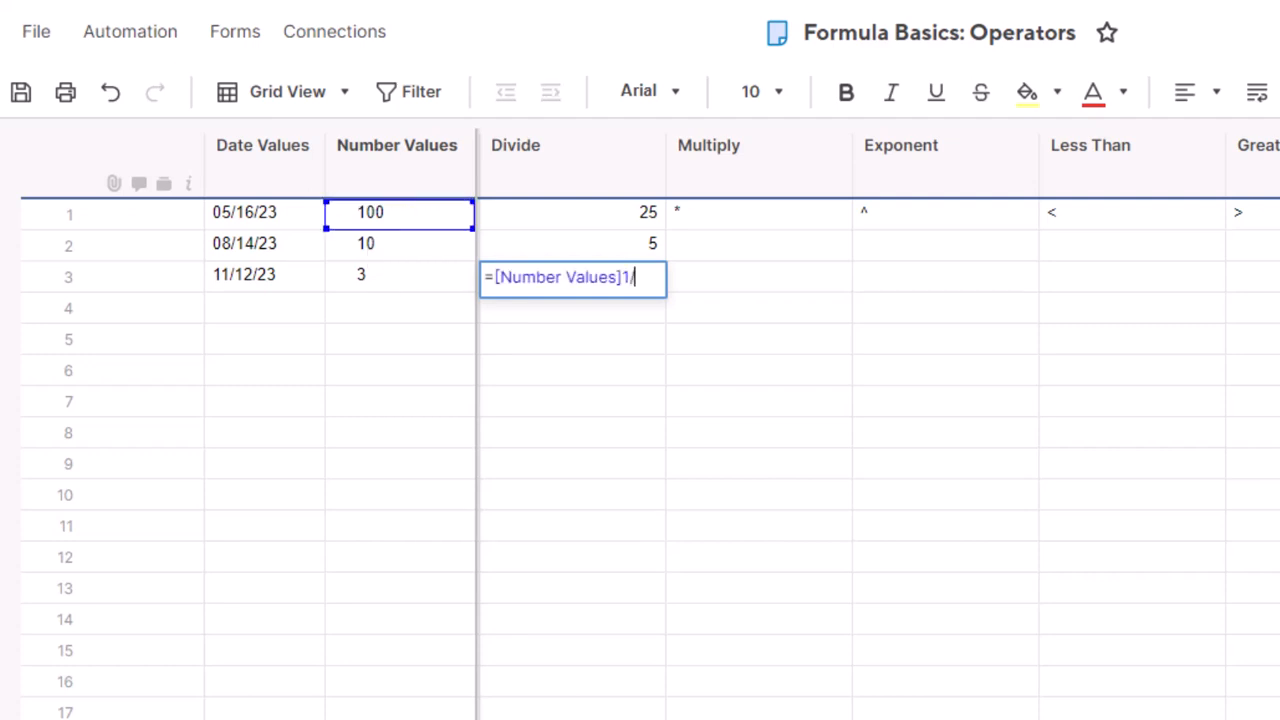
pyautogui.click(369, 253)
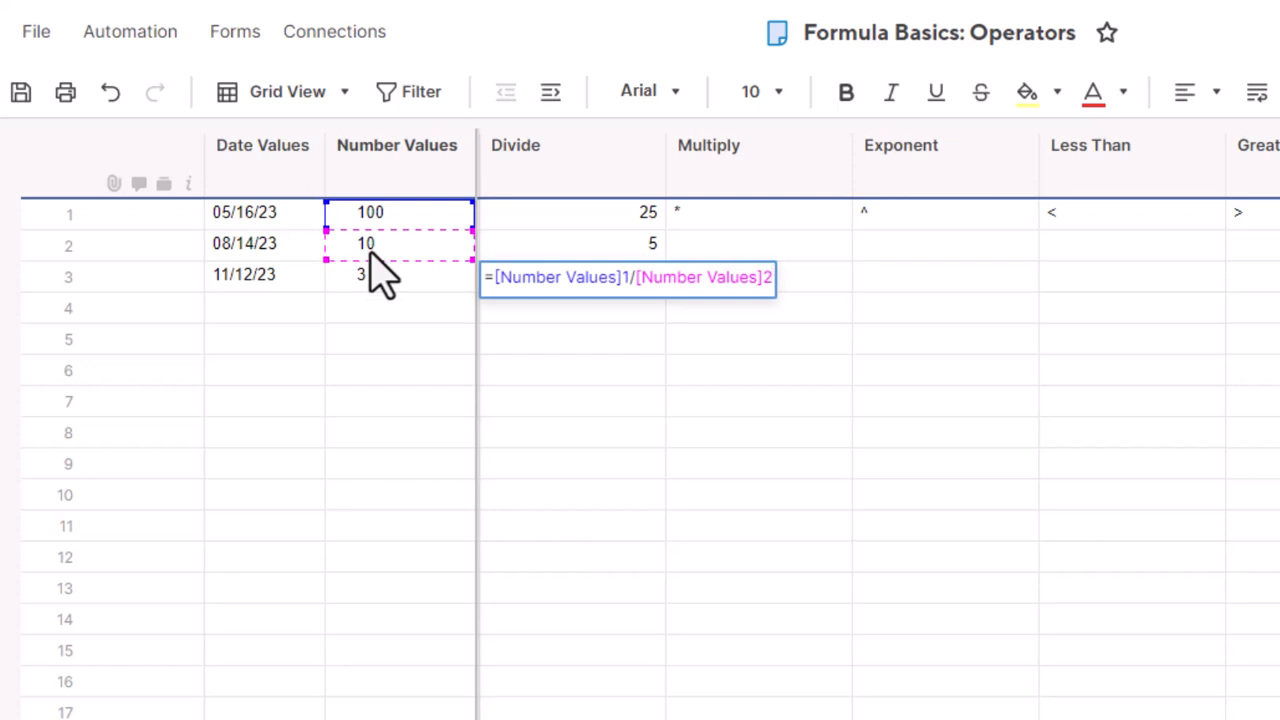
pyautogui.press('Return')
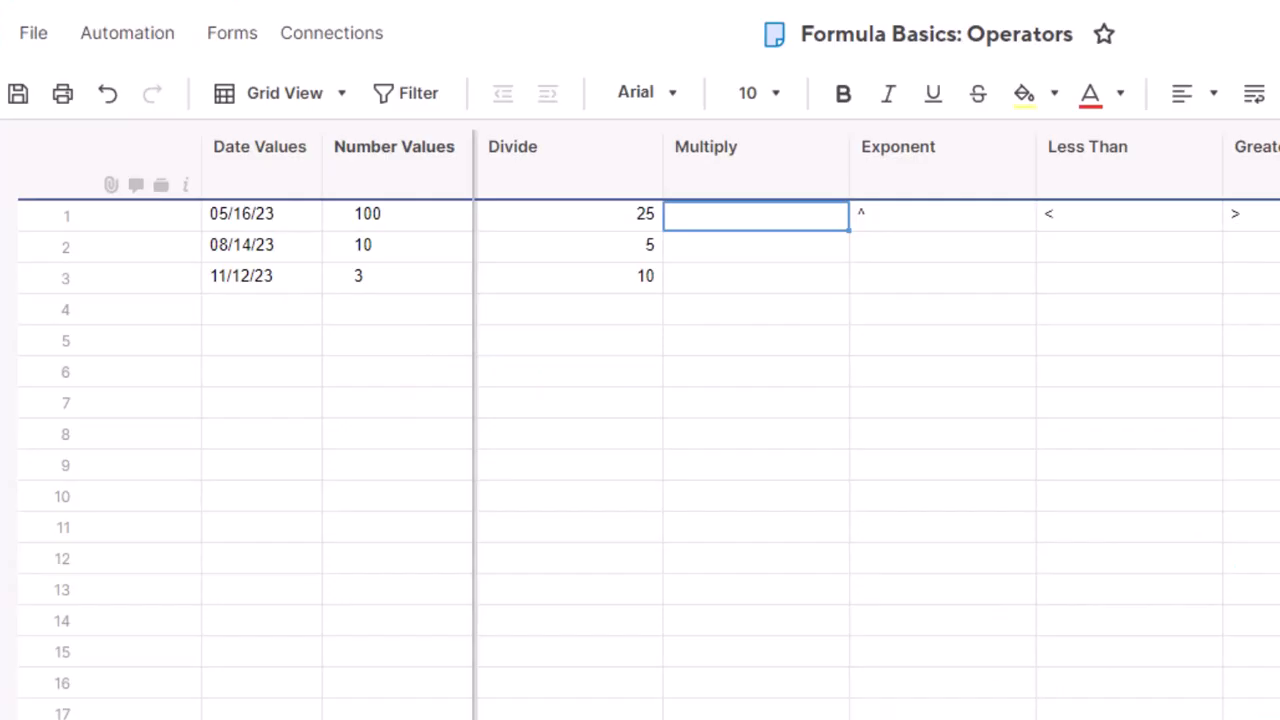
# Step: Enter the formula =25*2 in row 1 of the Multiply column
pyautogui.write('=')
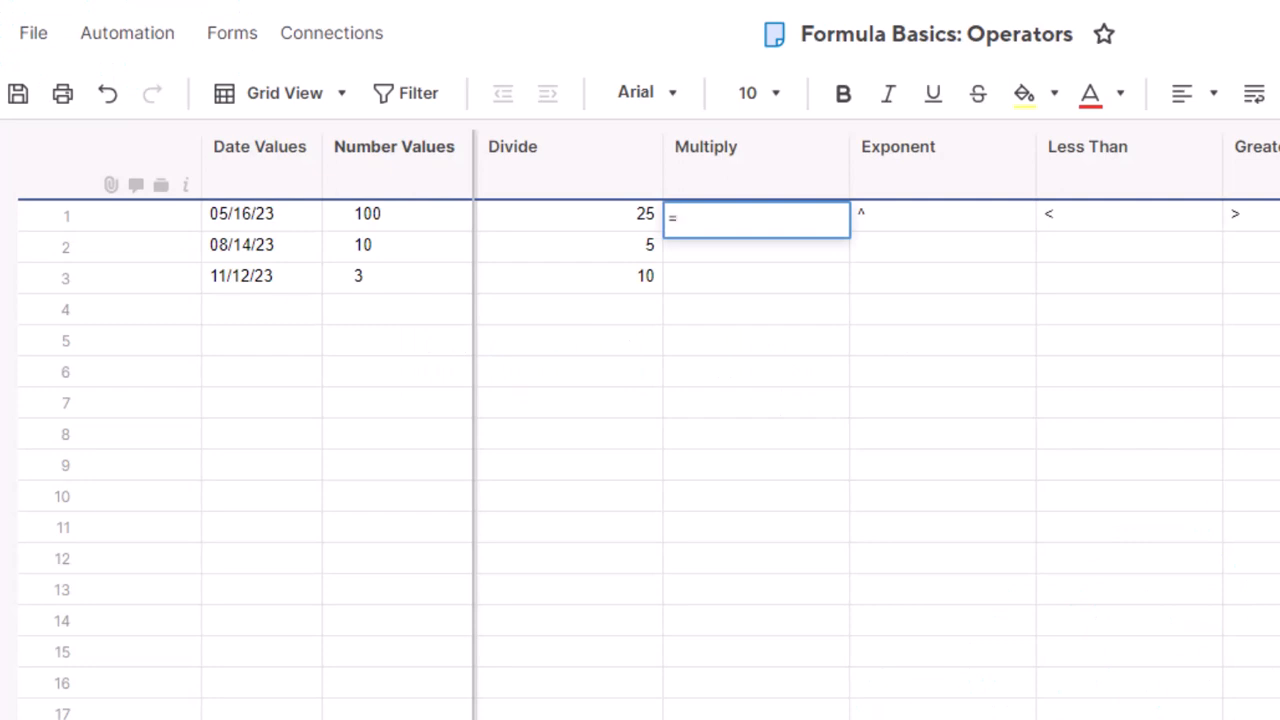
pyautogui.write('25*2')
pyautogui.press('Return')
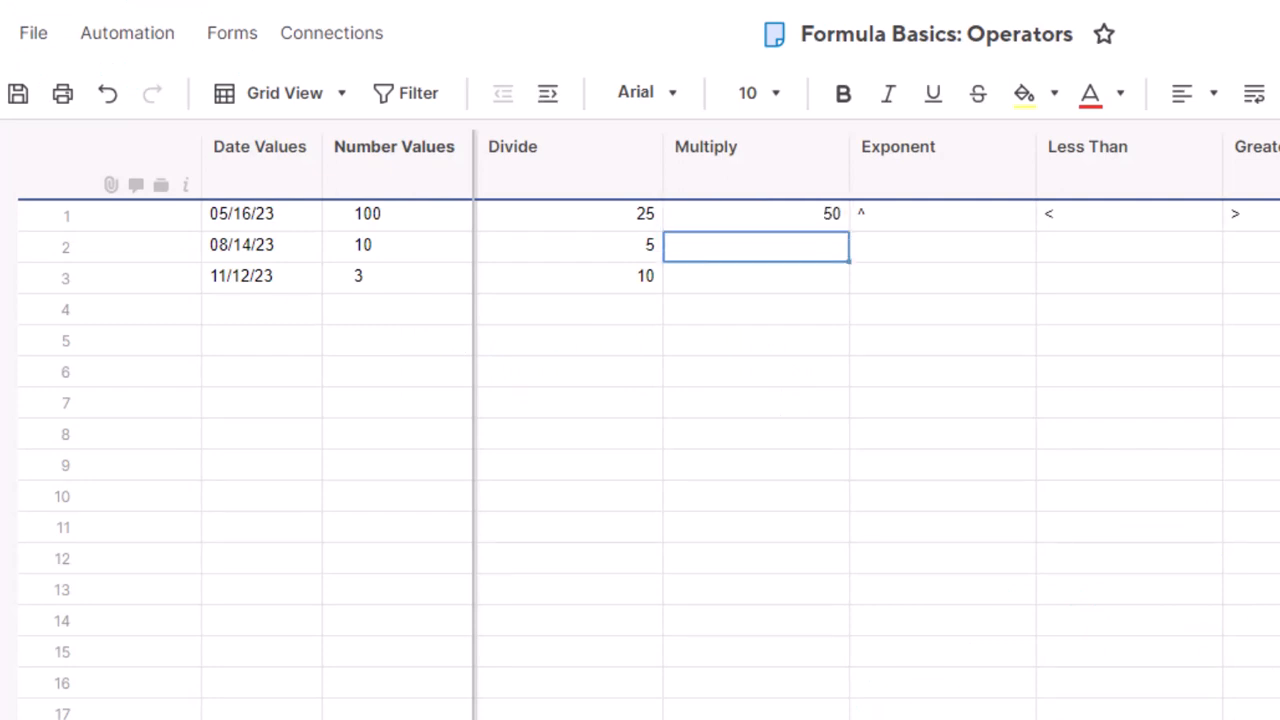
pyautogui.write('=')
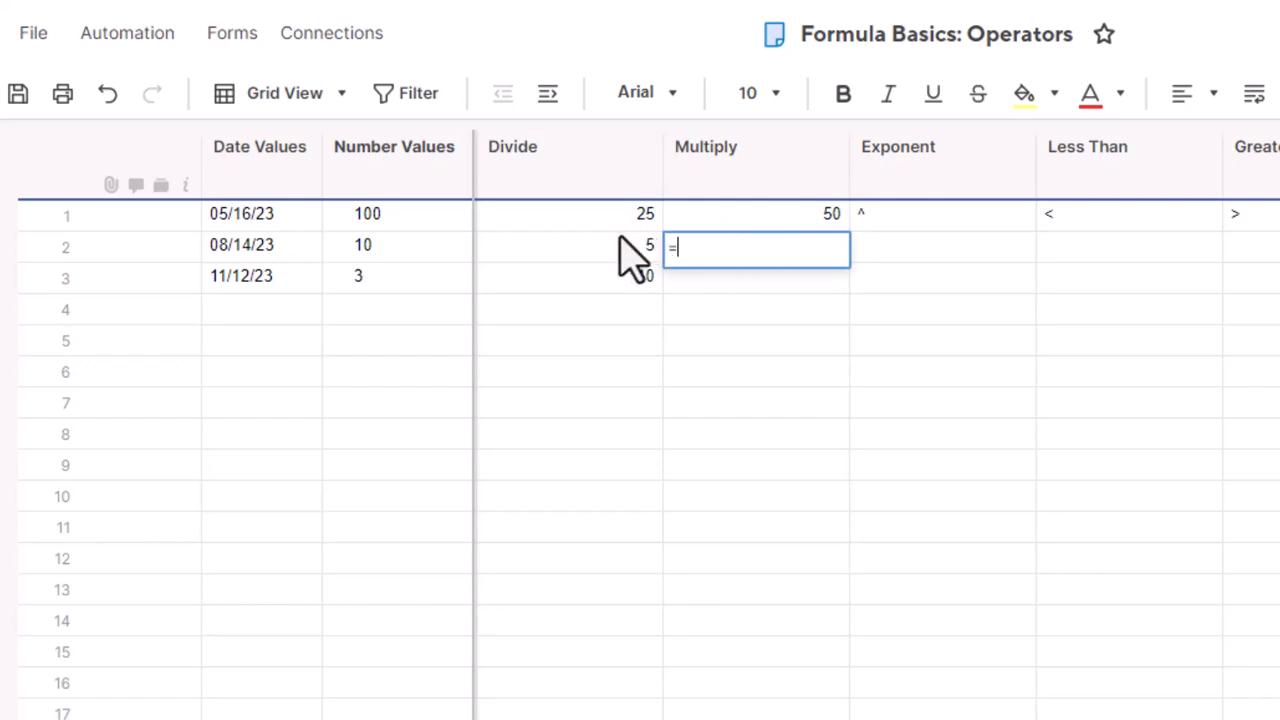
pyautogui.click(443, 244)
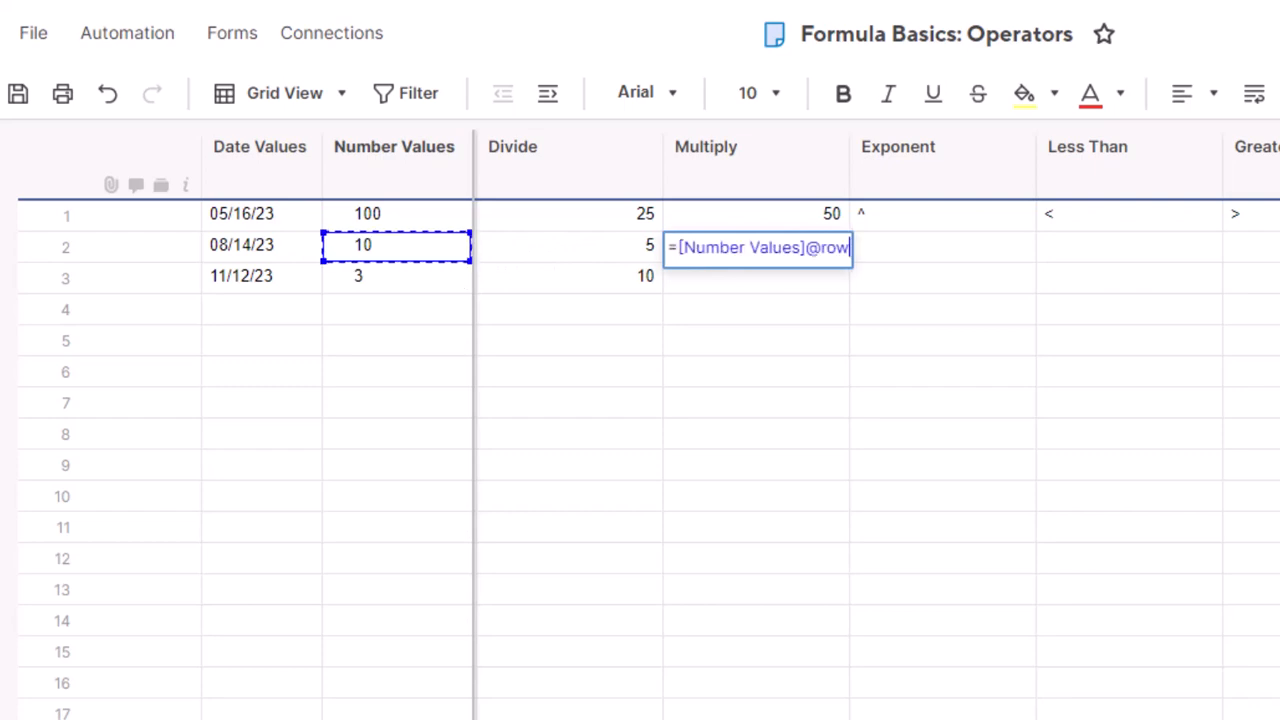
pyautogui.write('*')
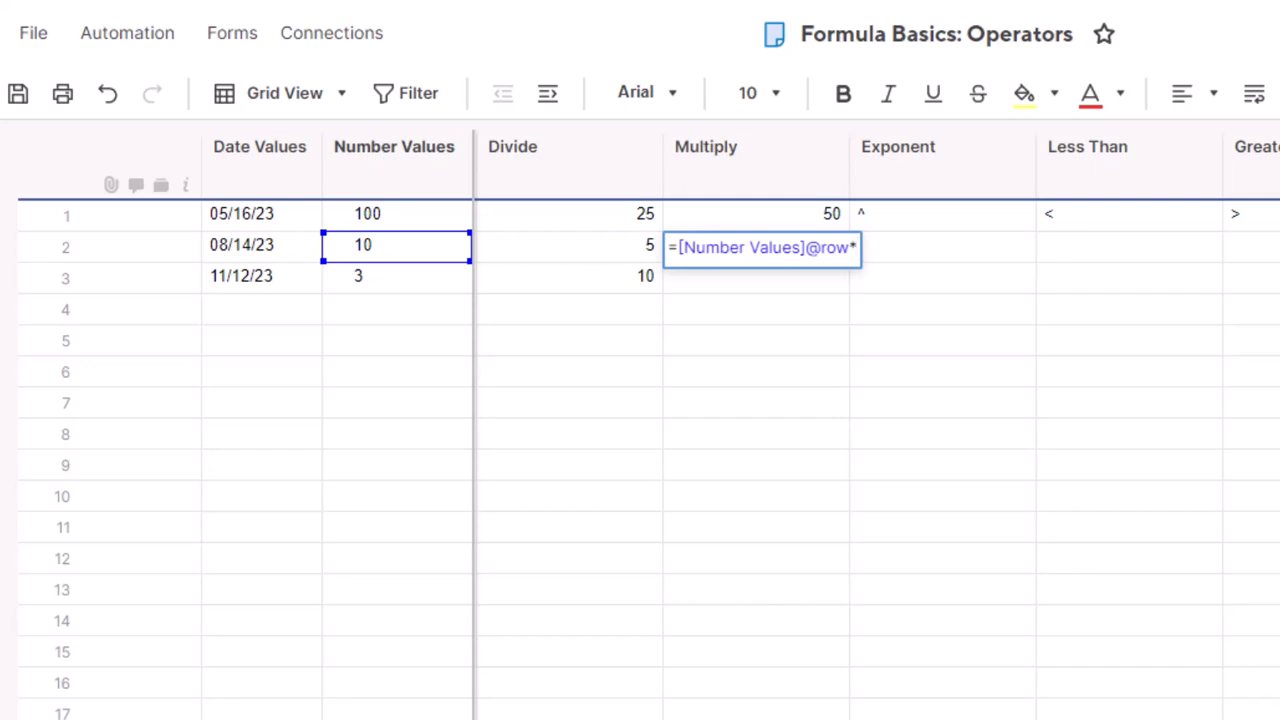
pyautogui.write('2.5')
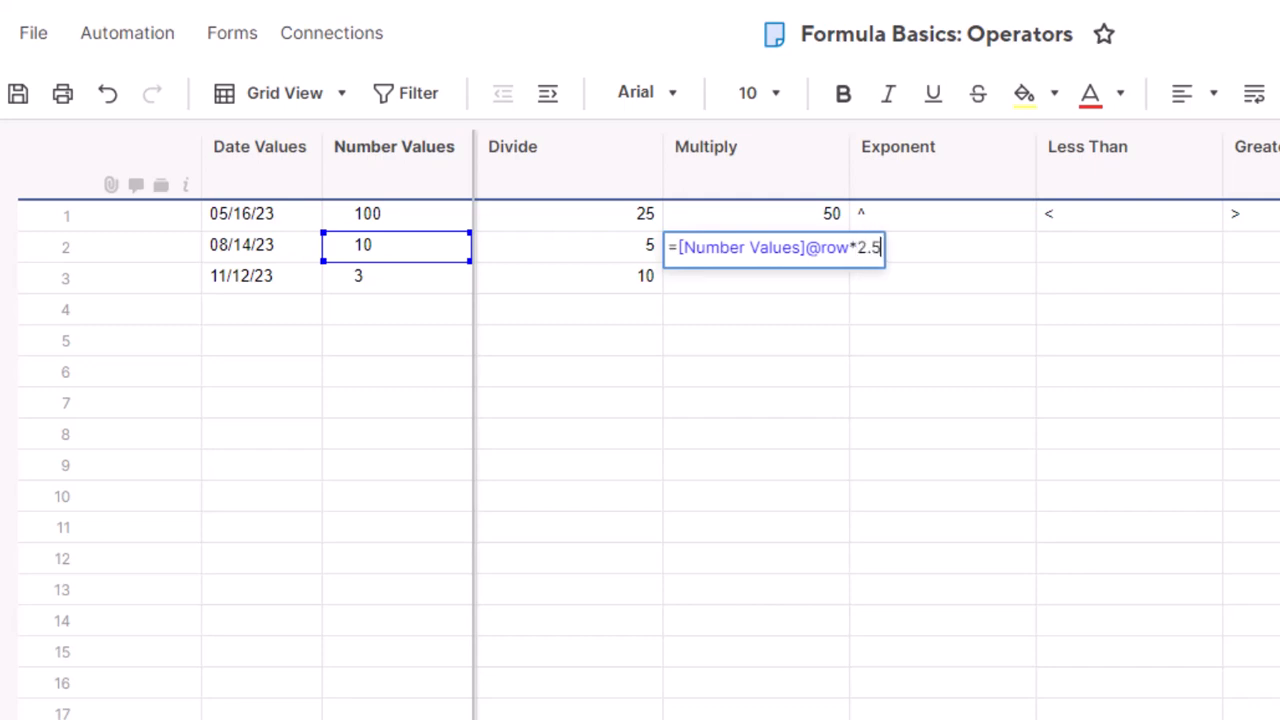
pyautogui.press('Return')
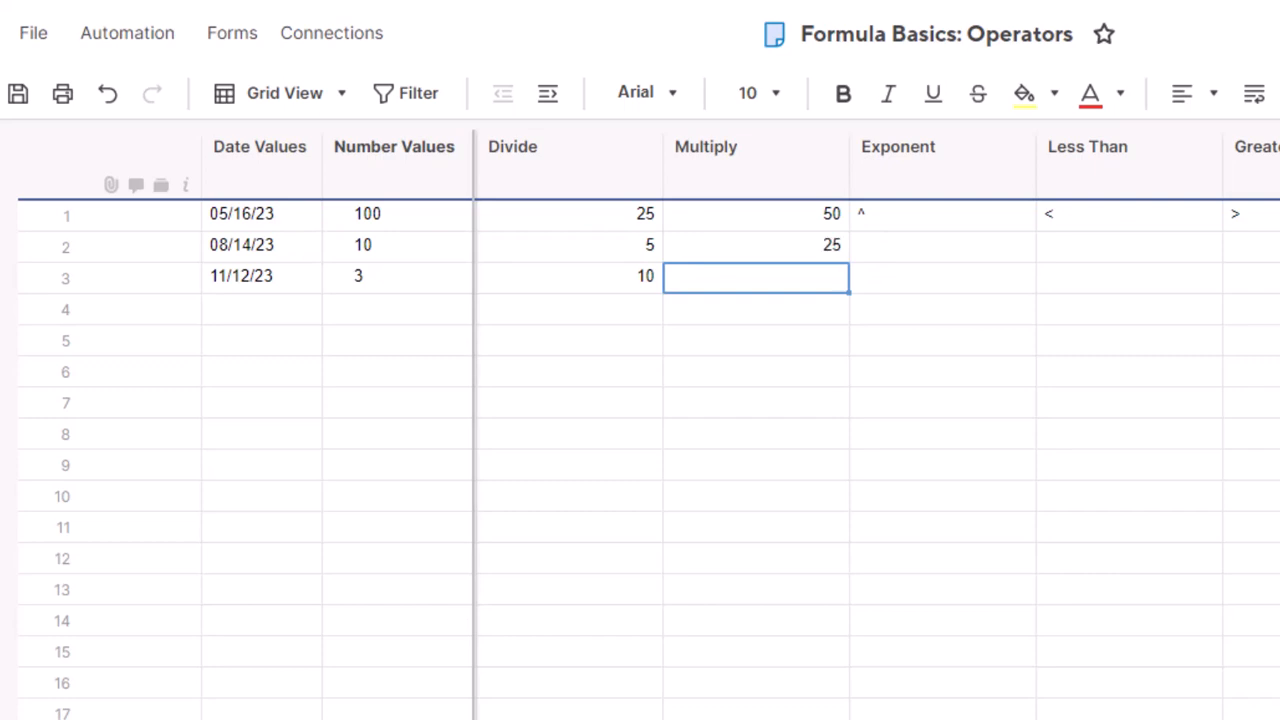
# Step: In row 3 of the Multiply column, enter a formula multiplying [Number Values]2 by the Number Values cell of row 3
pyautogui.write('=')
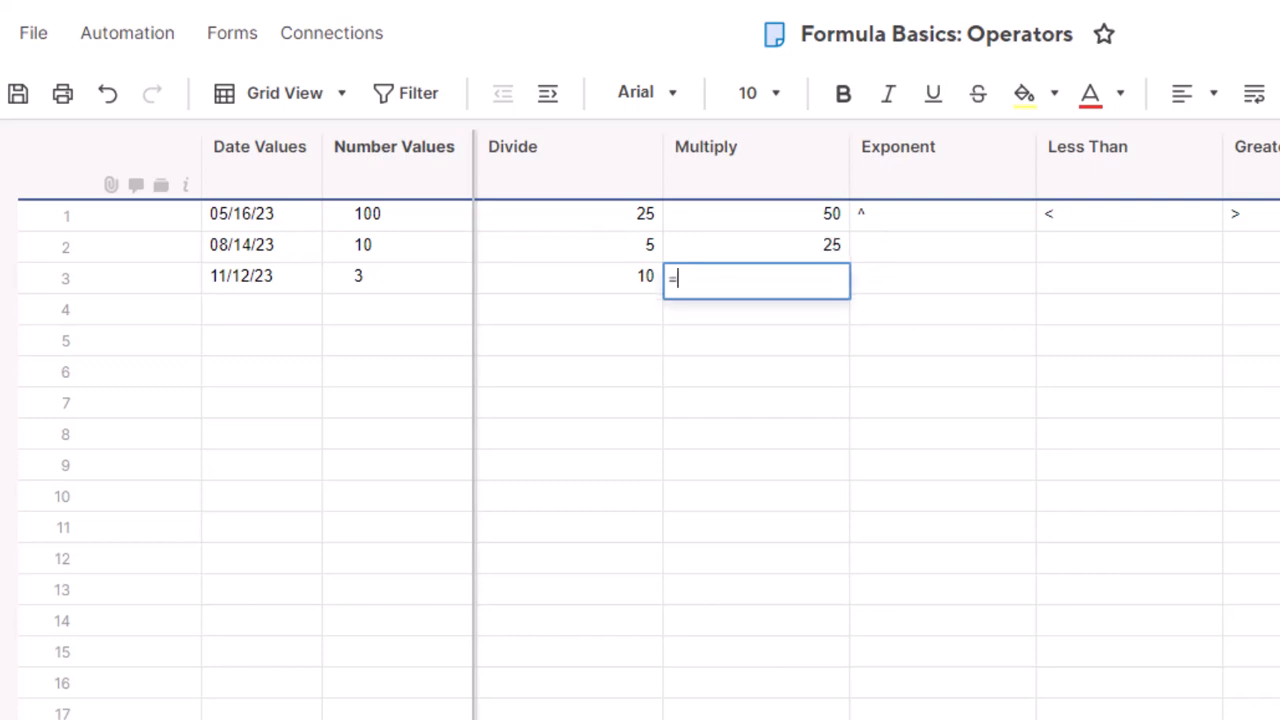
pyautogui.click(410, 250)
pyautogui.write('*')
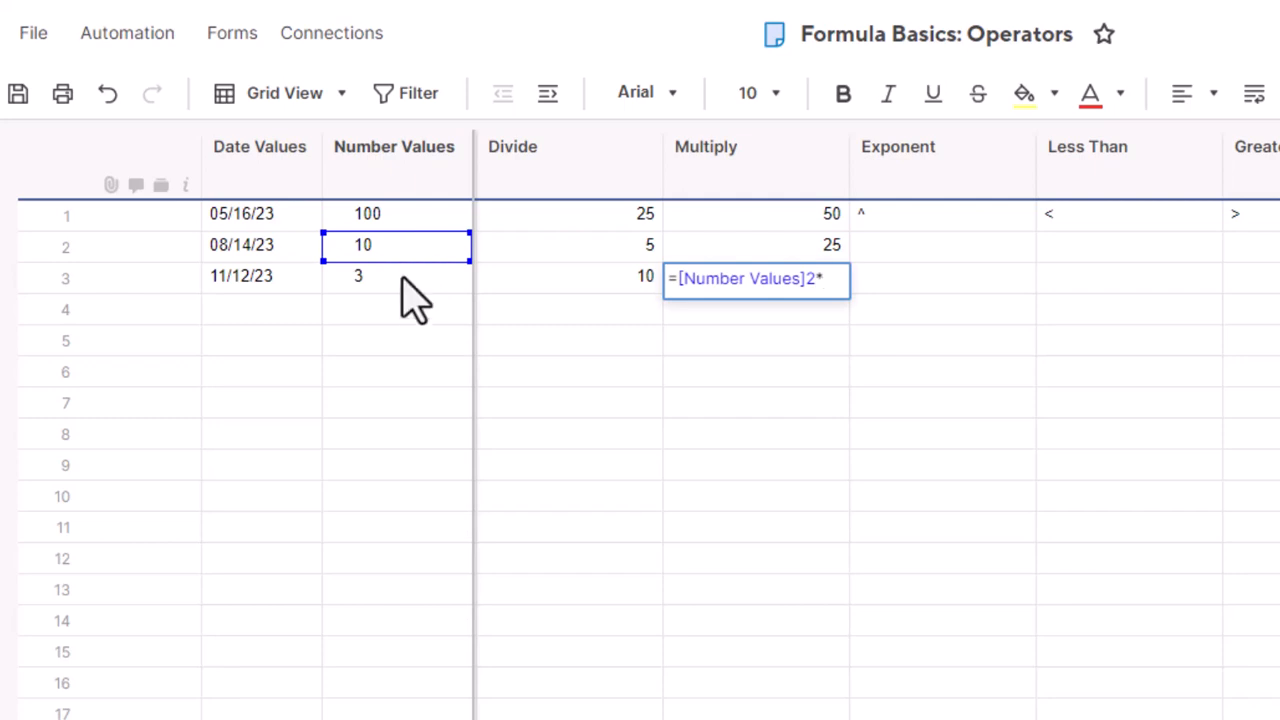
pyautogui.click(403, 280)
pyautogui.press('Return')
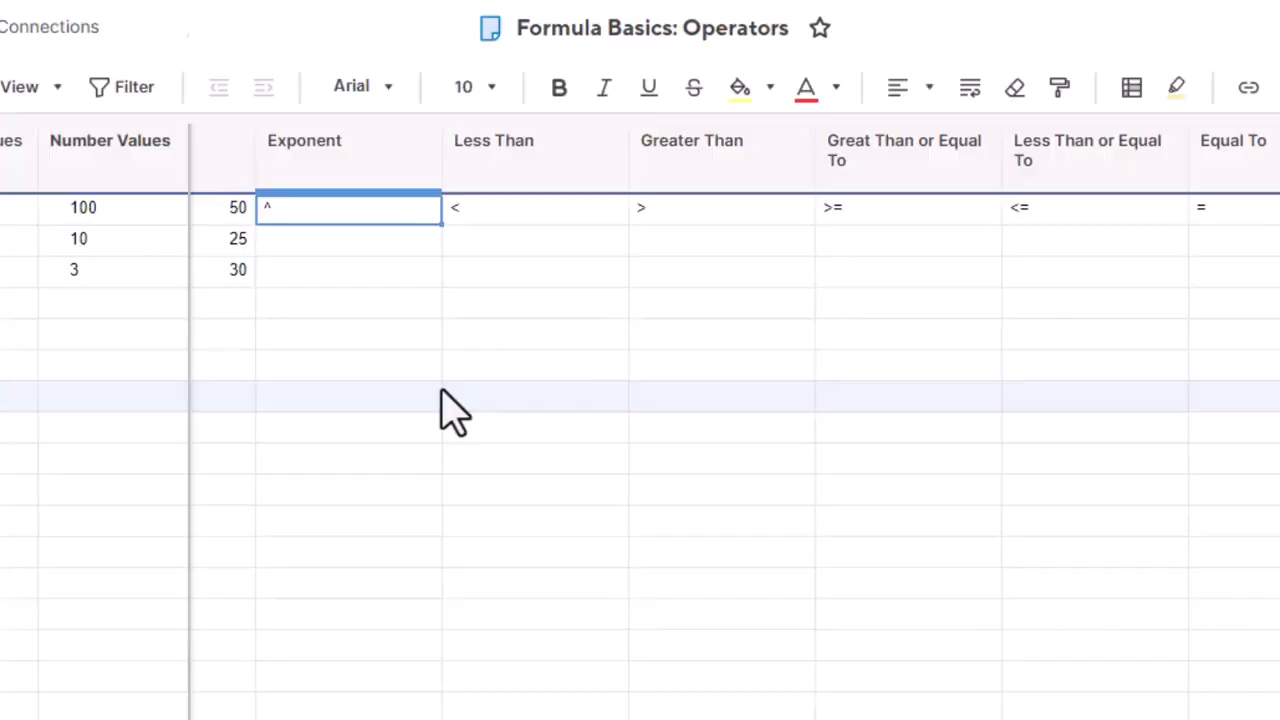
# Step: Replace the content of row 1 in the Exponent column with the formula =2^2
pyautogui.write('=')
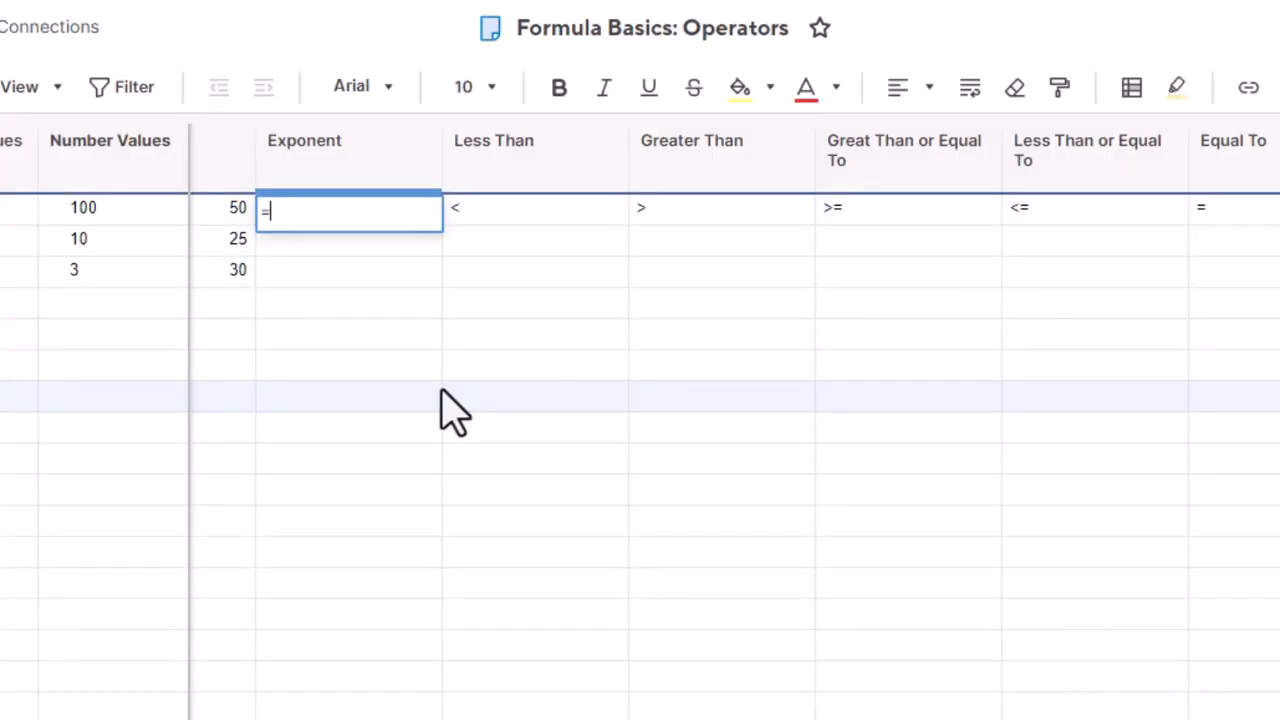
pyautogui.write('2^2')
pyautogui.press('Return')
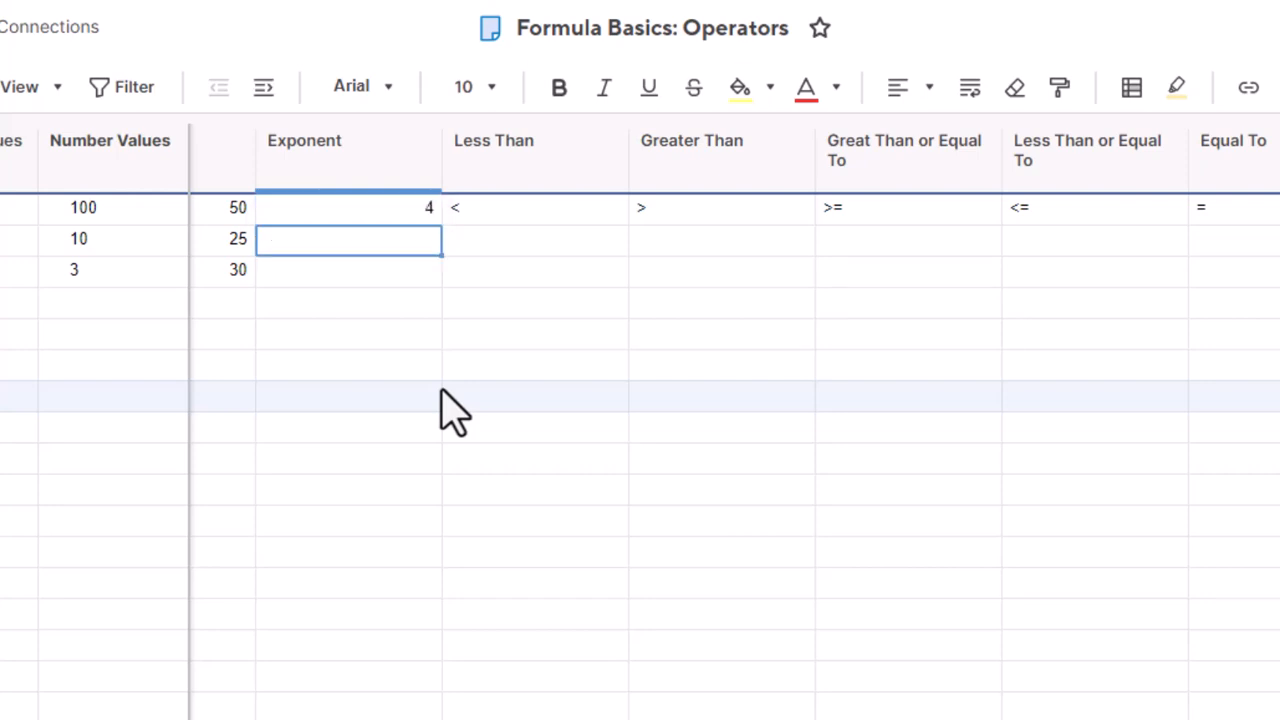
pyautogui.write('=')
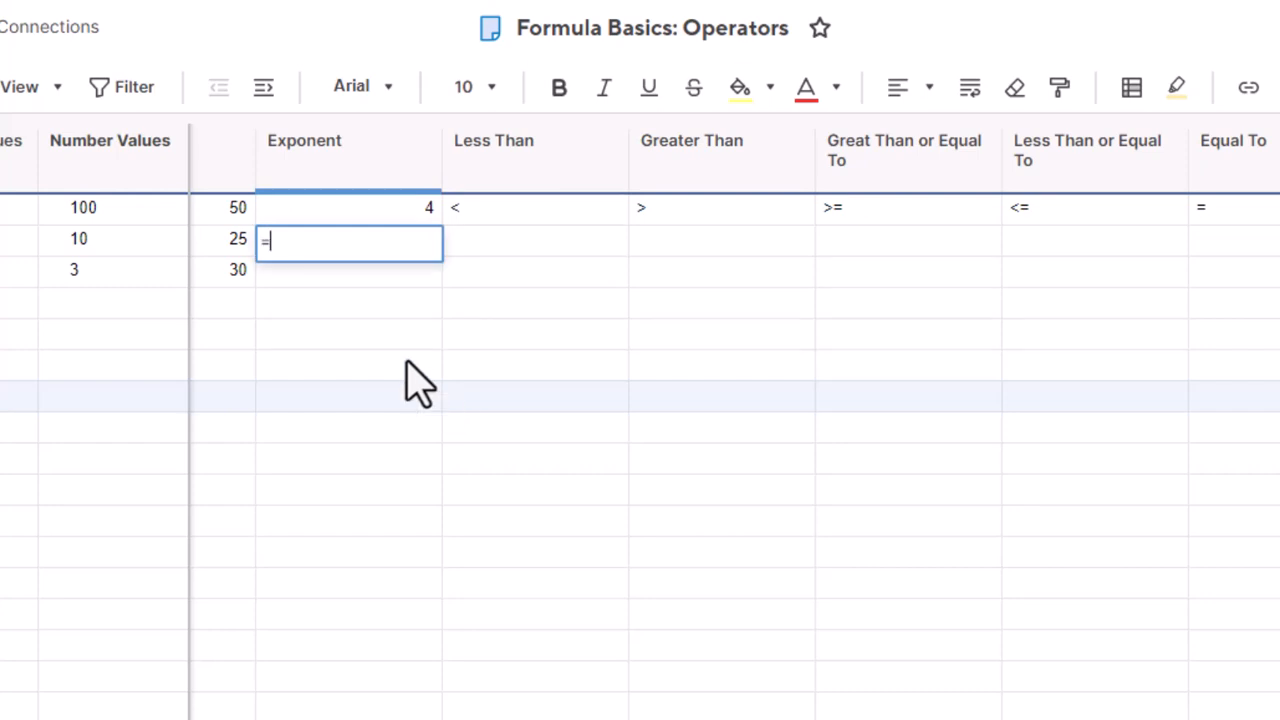
pyautogui.click(140, 242)
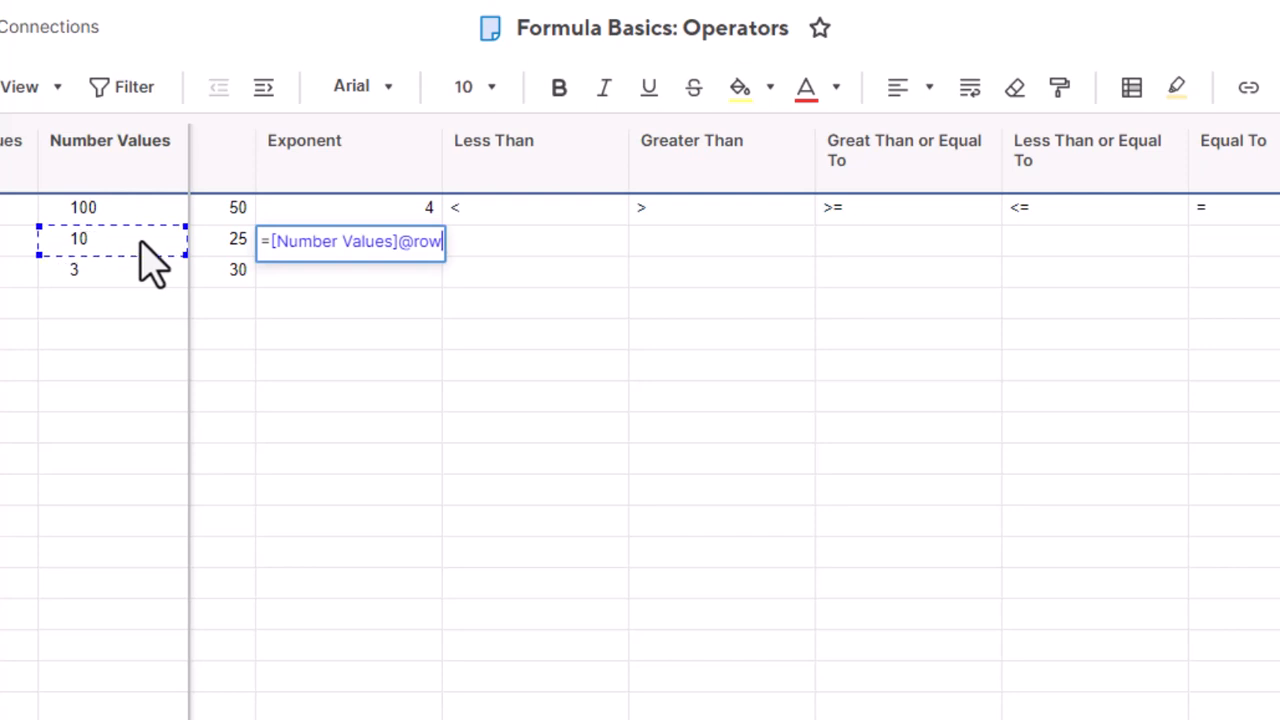
pyautogui.write('^2')
pyautogui.press('Return')
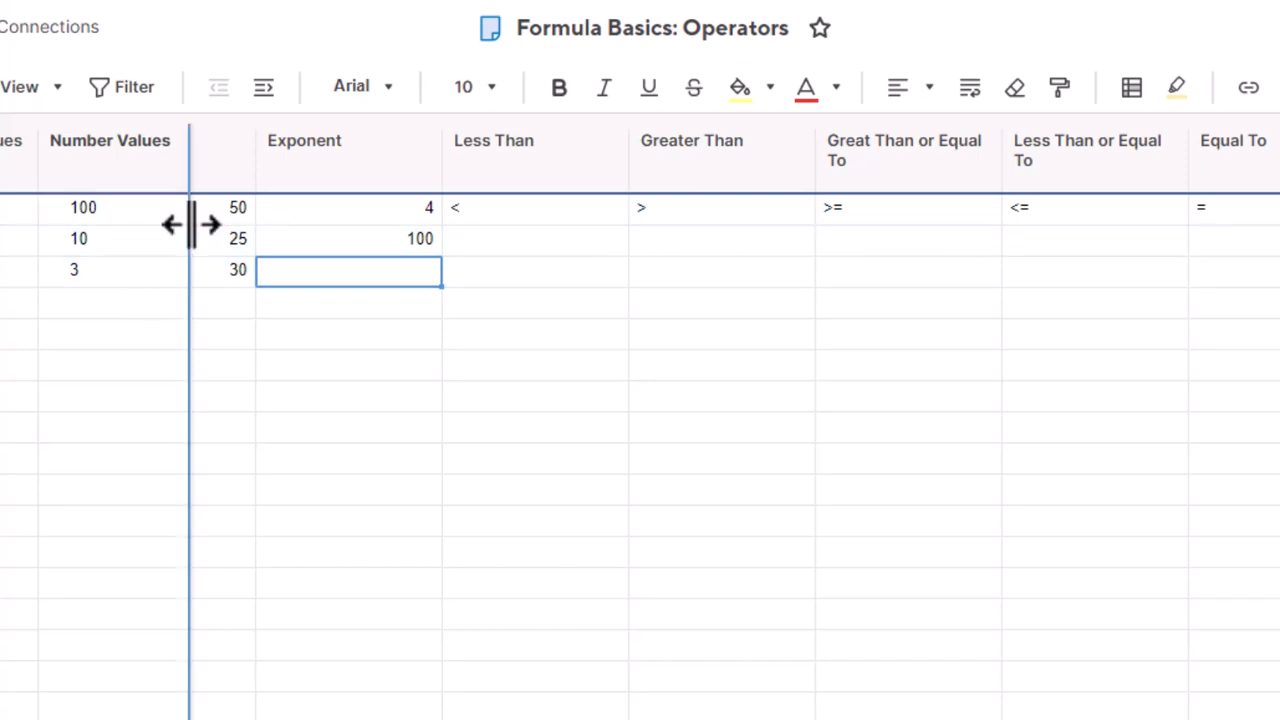
pyautogui.write('=')
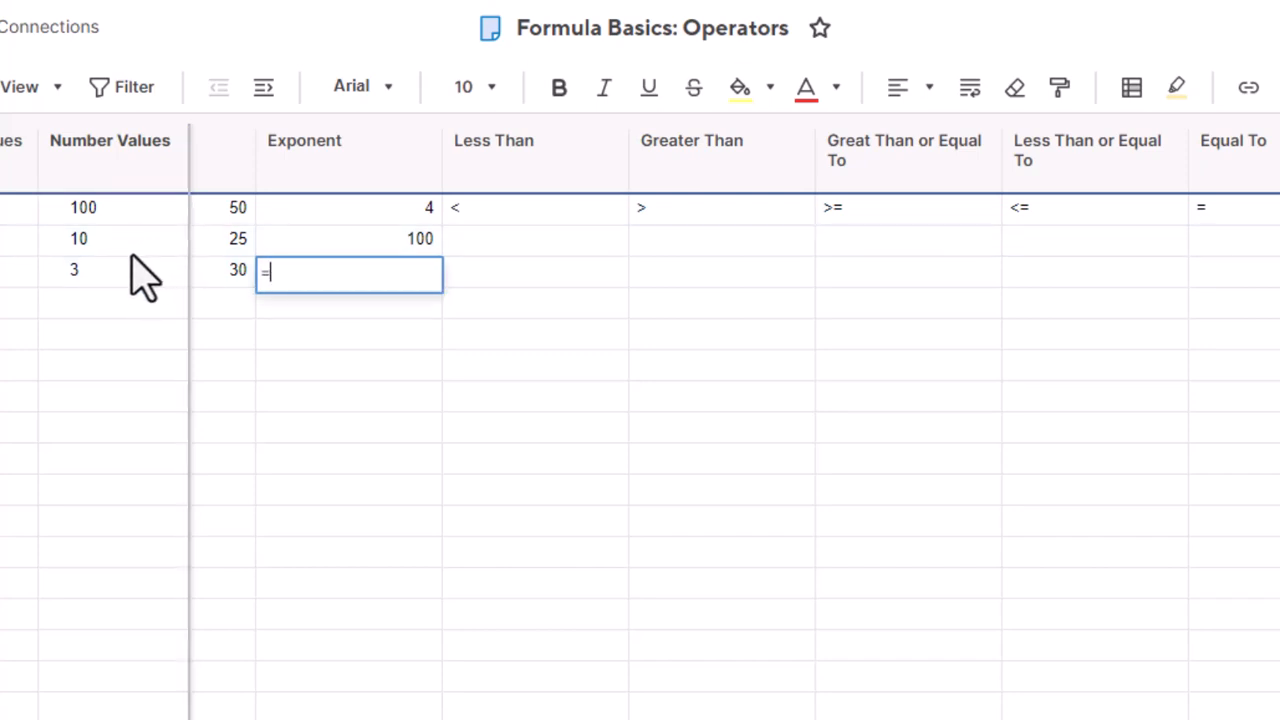
pyautogui.click(113, 279)
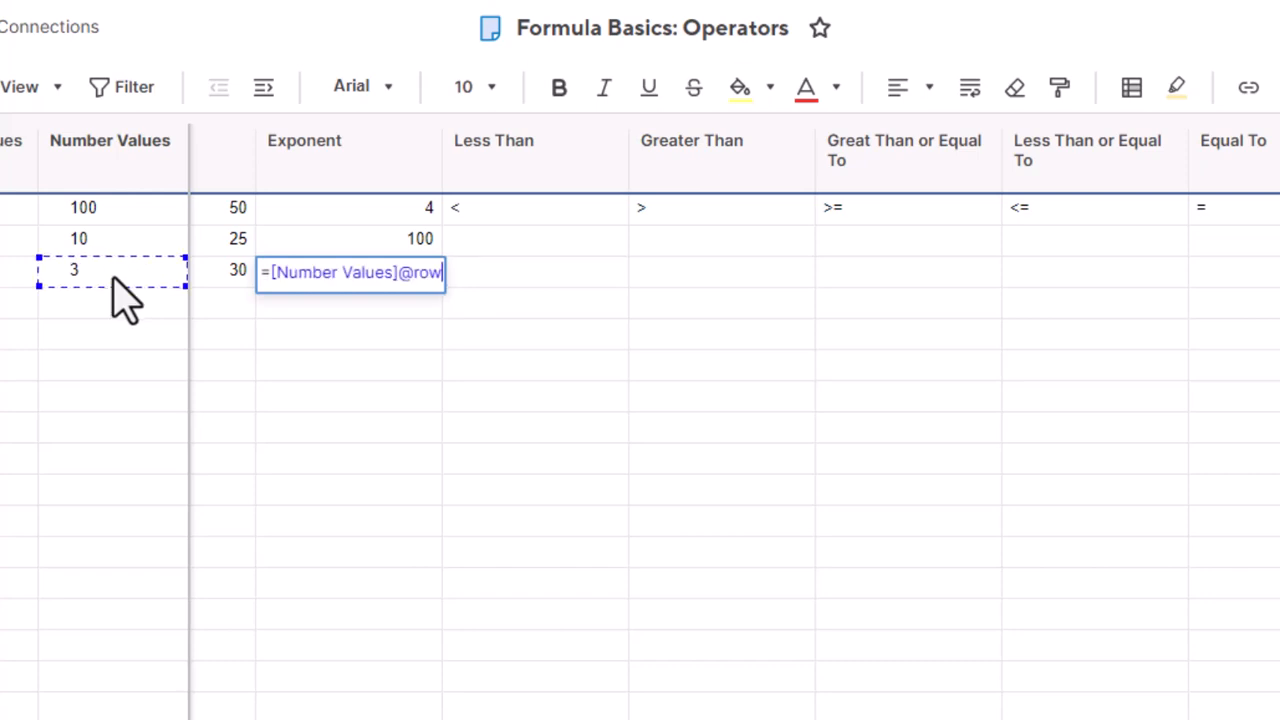
pyautogui.write('^')
pyautogui.click(125, 298)
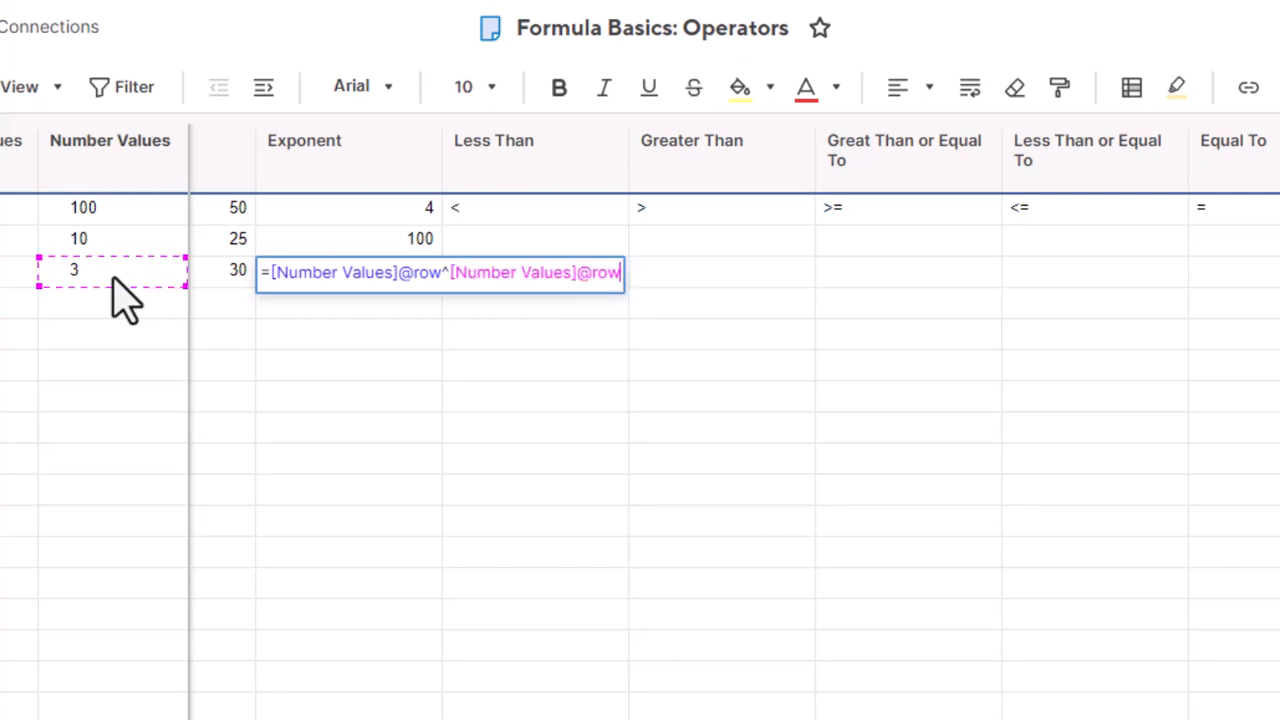
pyautogui.press('Return')
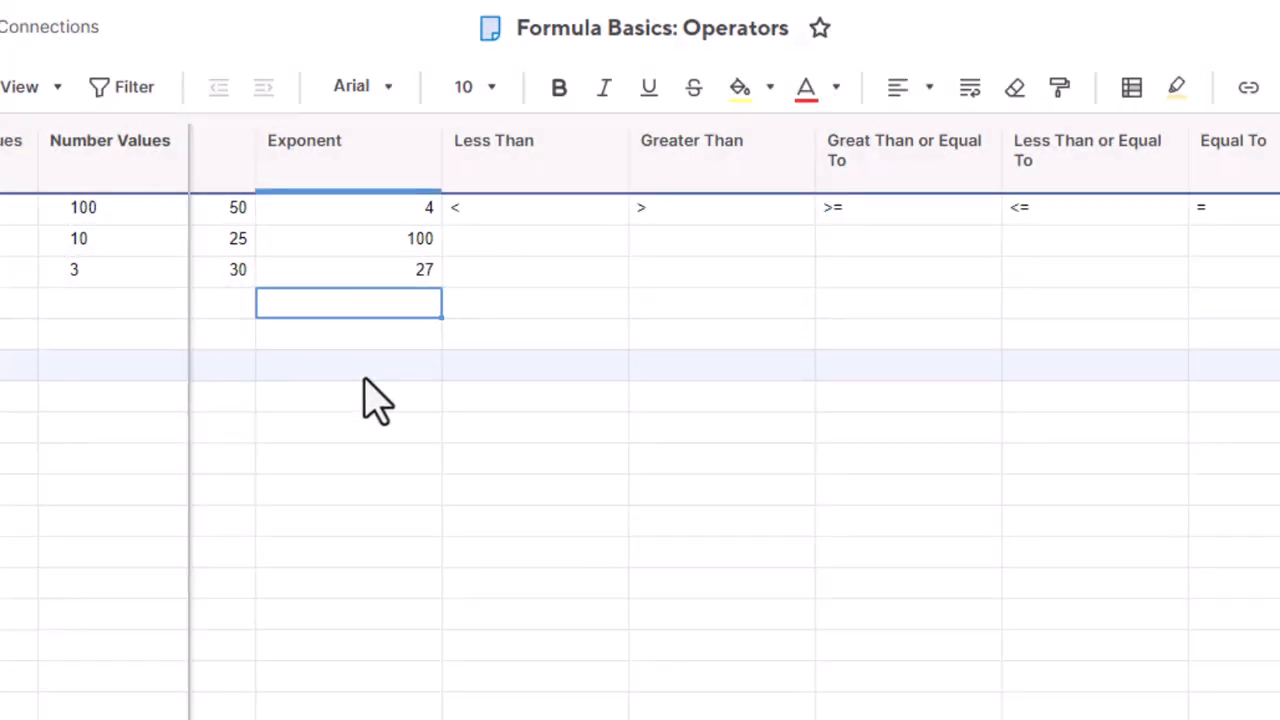
# Step: Enter the formula =if(5<2, "Yes", "No") in row 2 of the Less Than column
pyautogui.click(594, 325)
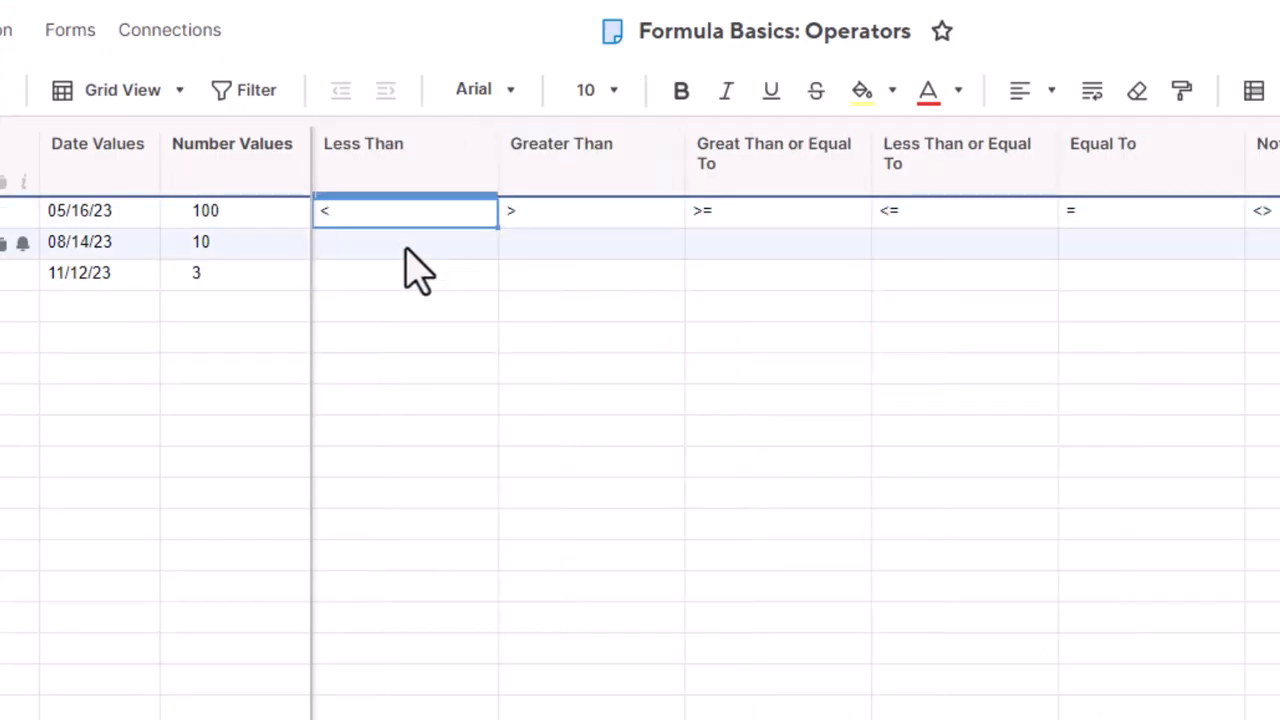
pyautogui.click(405, 249)
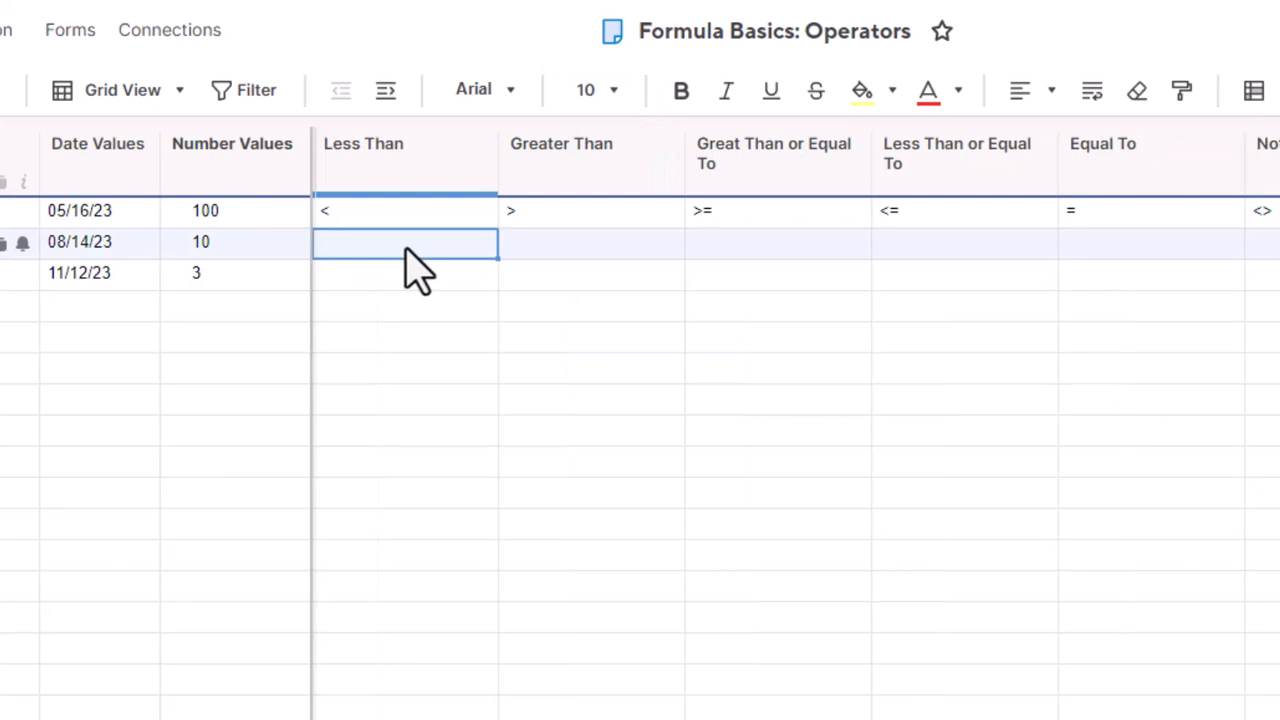
pyautogui.write('=if(')
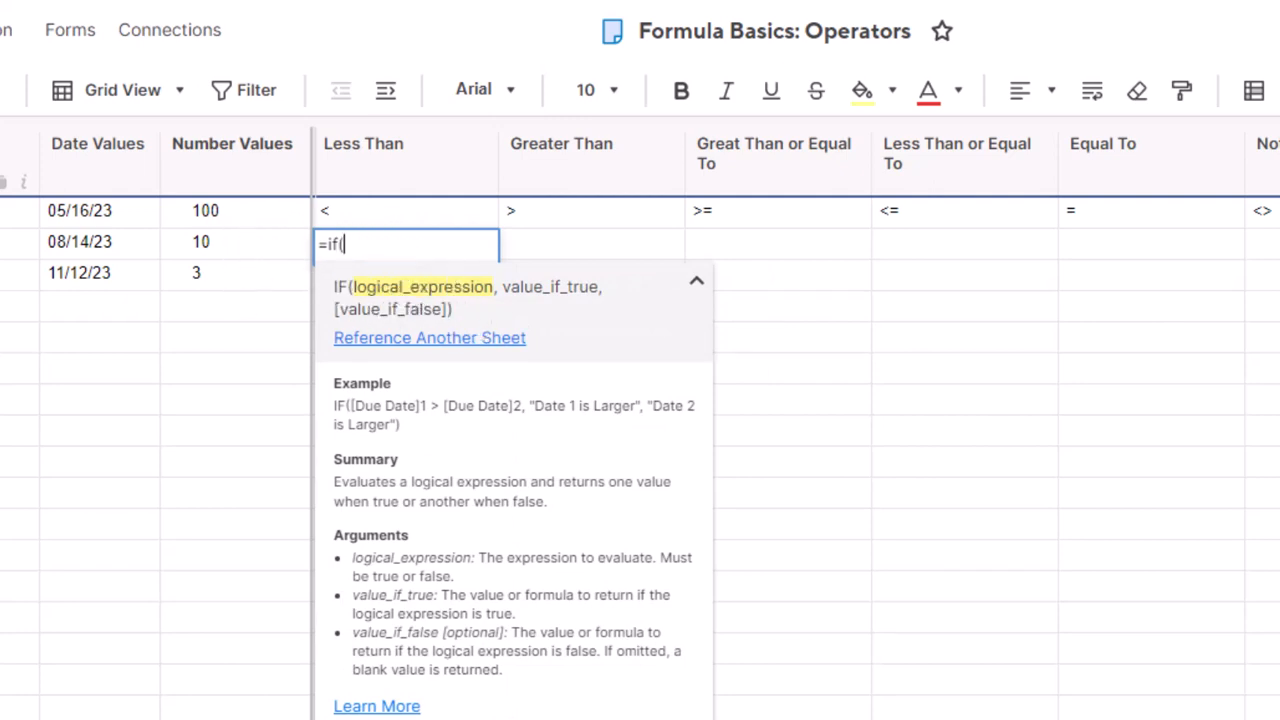
pyautogui.write('5<2, "Yes", N')
pyautogui.press('BackSpace')
pyautogui.write('"No')
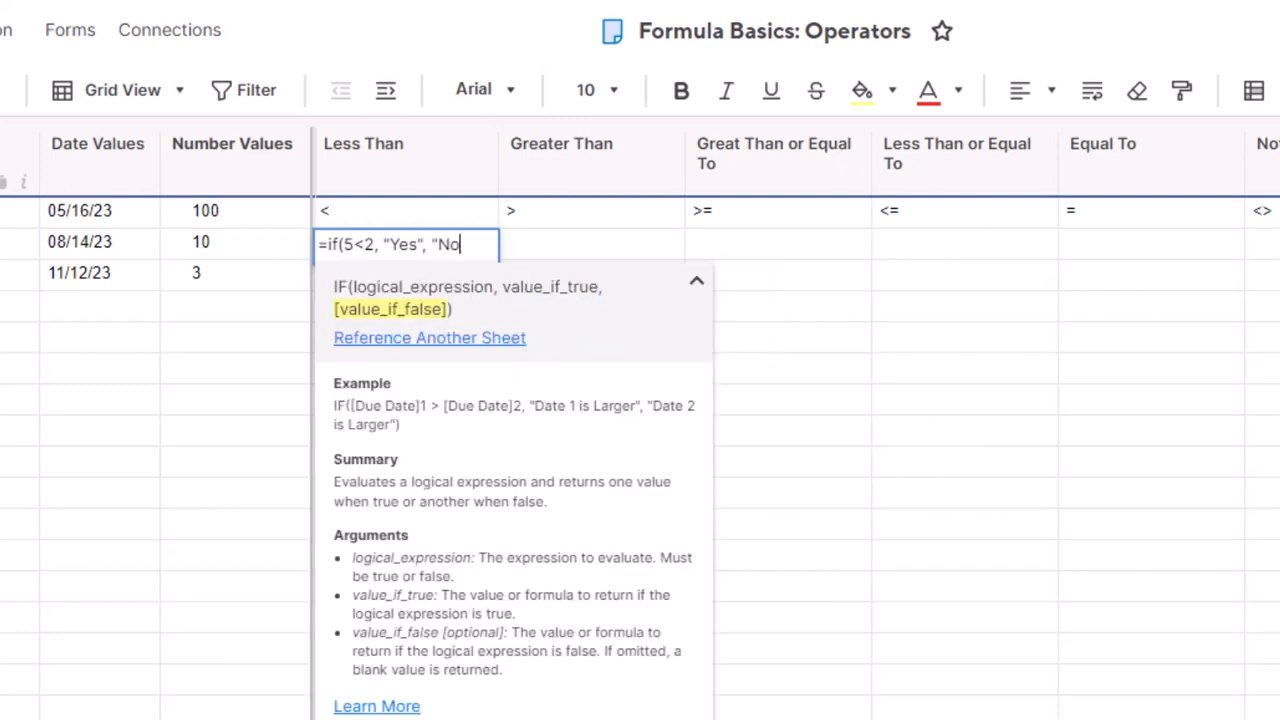
pyautogui.write('")')
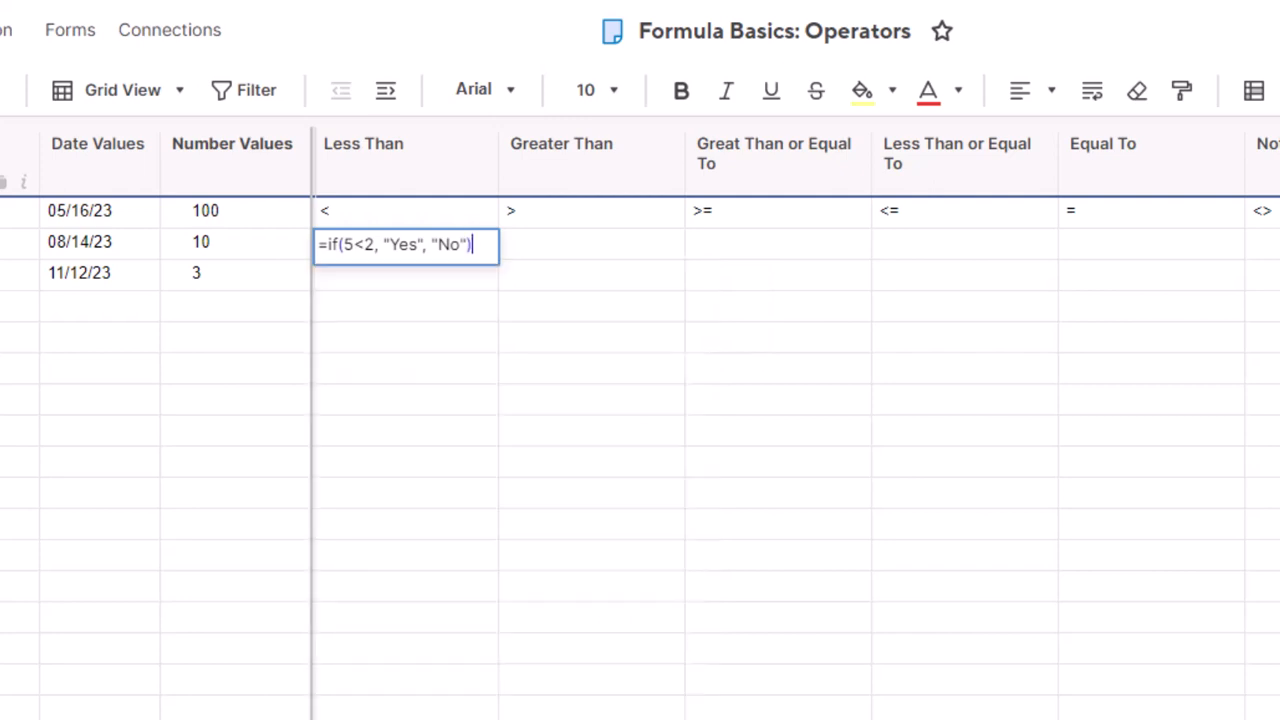
pyautogui.press('Return')
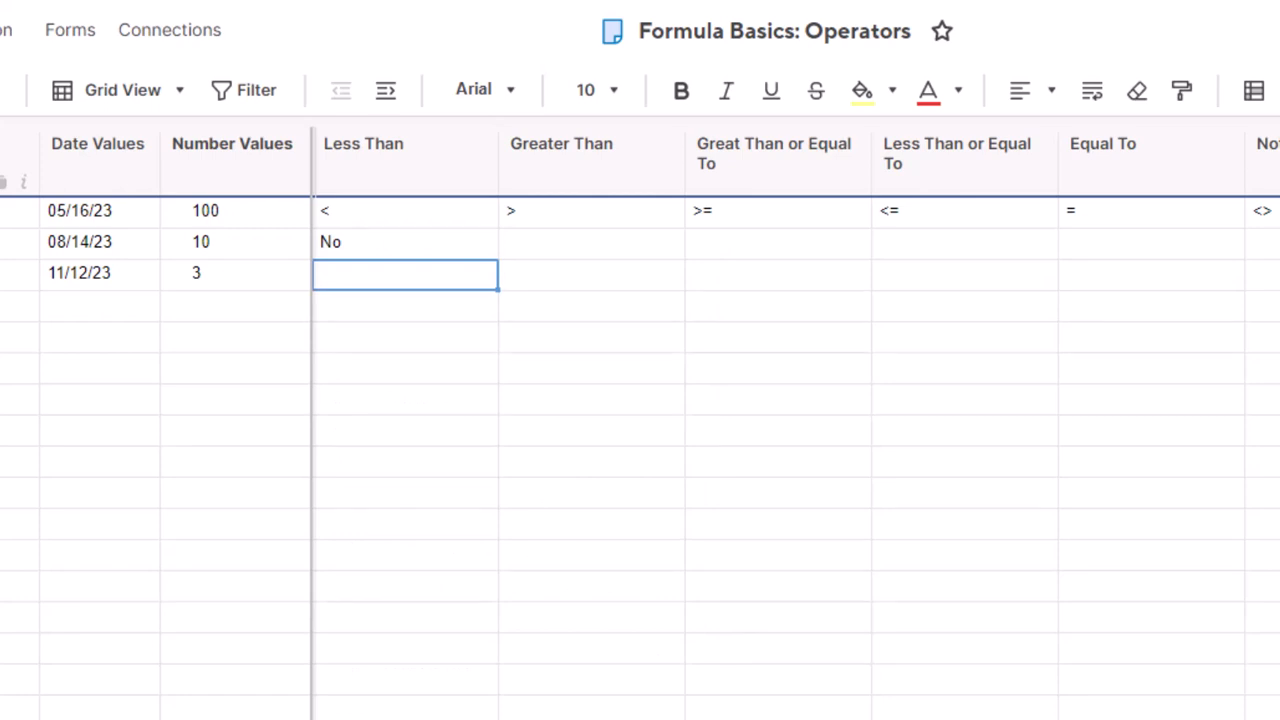
pyautogui.write('=if(')
pyautogui.click(237, 284)
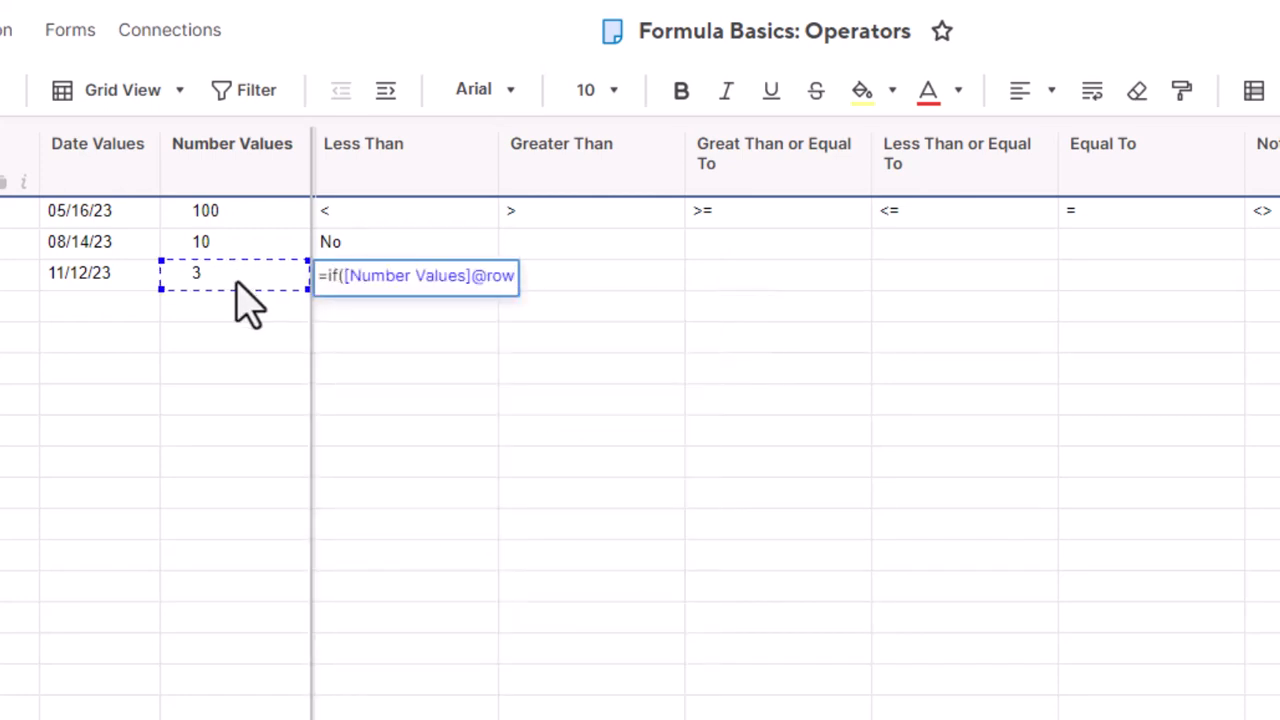
pyautogui.write('<')
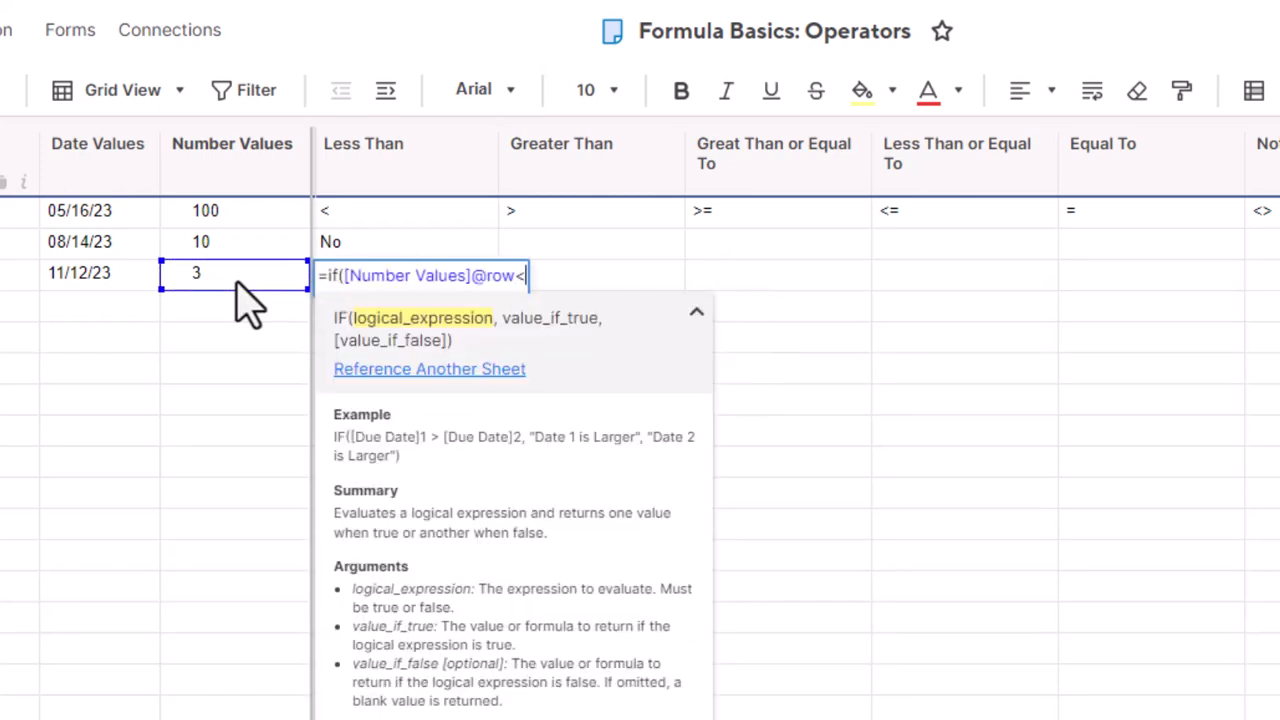
pyautogui.write('2, "Yes')
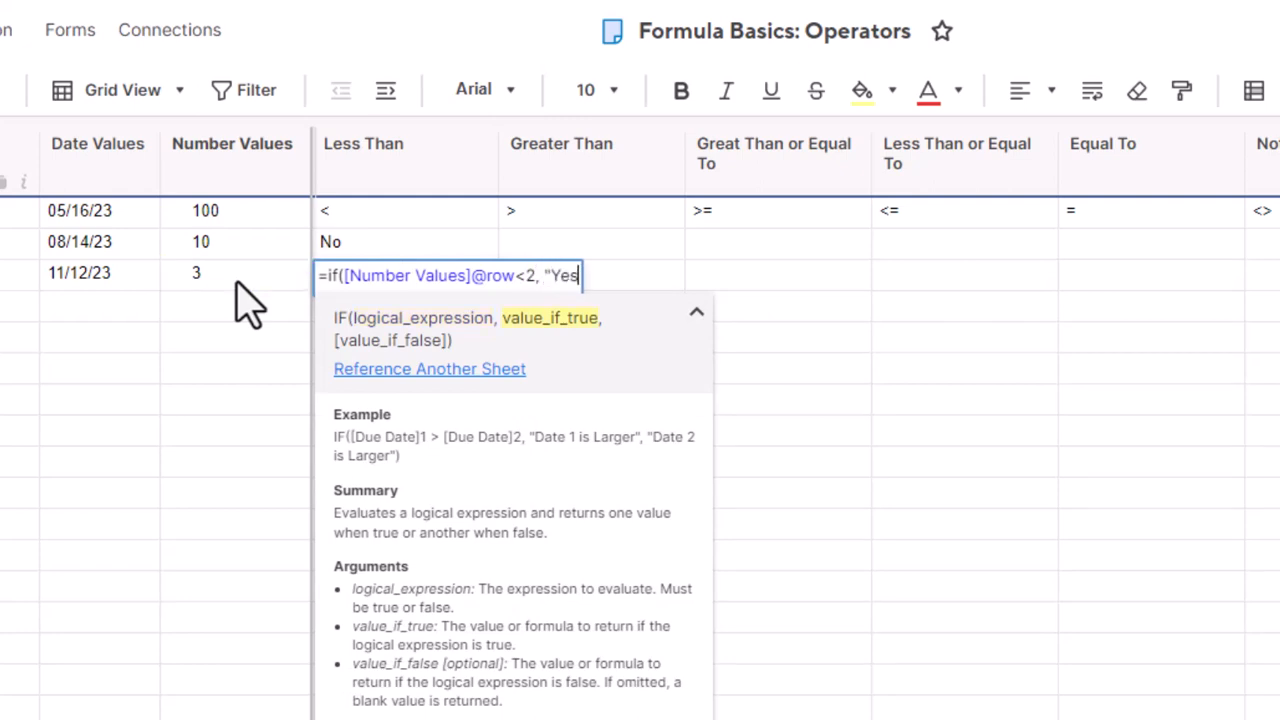
pyautogui.write('", "')
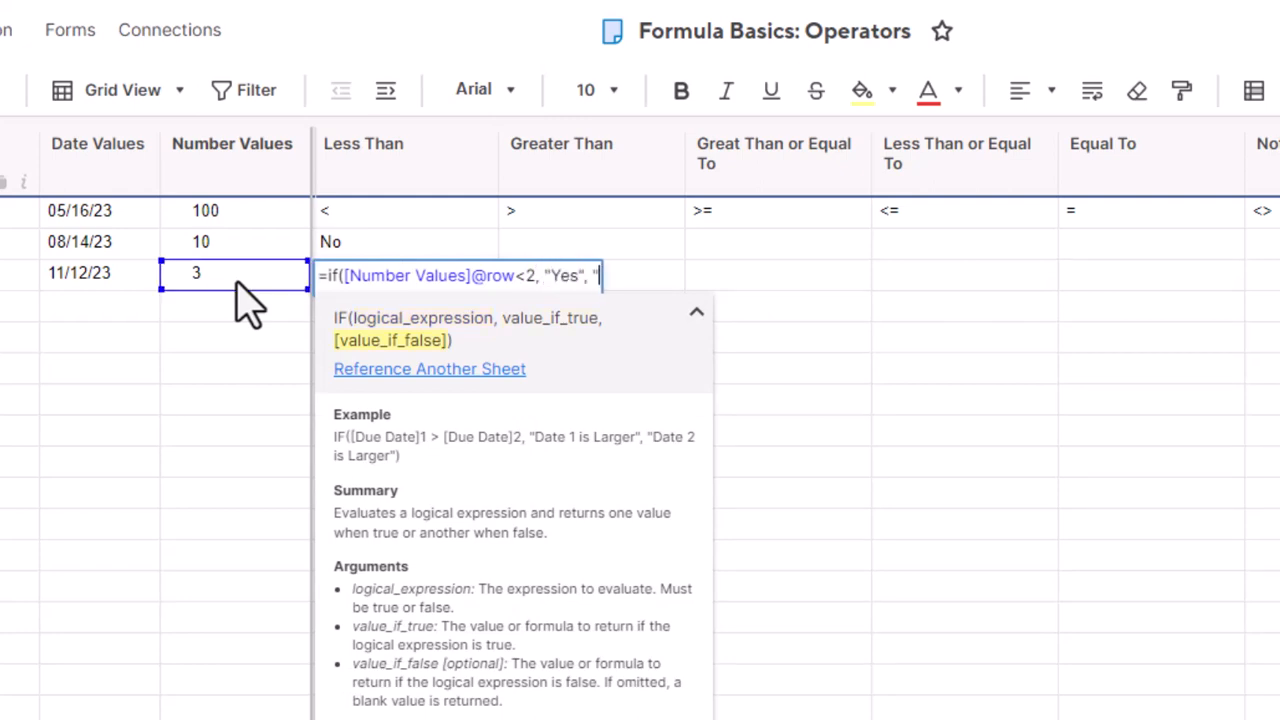
pyautogui.write('No")')
pyautogui.press('Return')
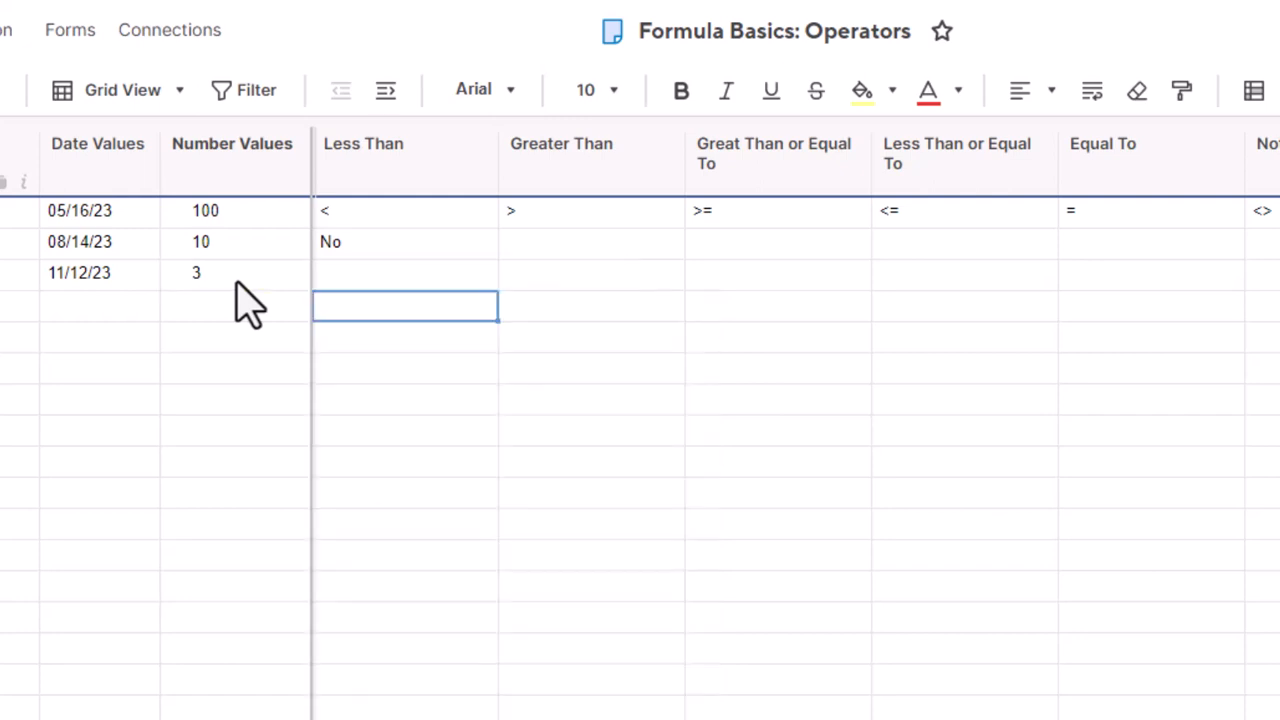
# Step: Enter the formula =if([Number Values]3<[Number Values]2, "Yes", "No") in row 4 of the Less Than column
pyautogui.write('=if')
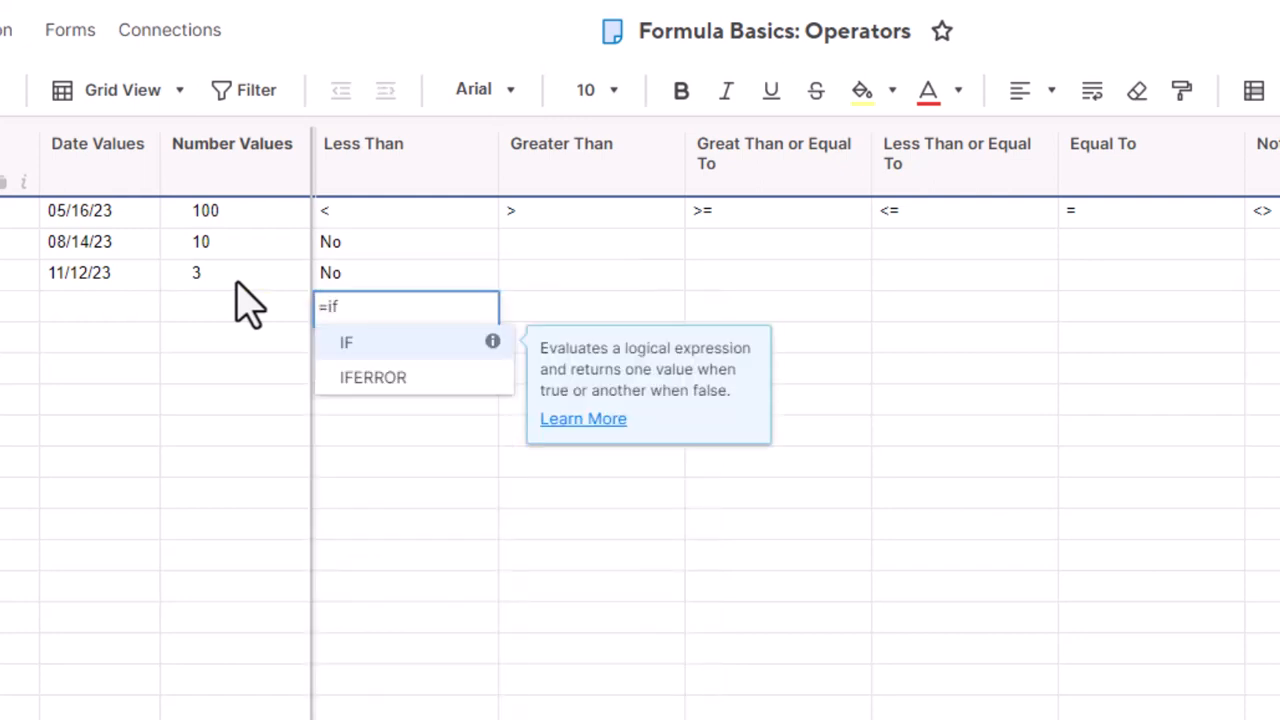
pyautogui.write('(')
pyautogui.click(237, 283)
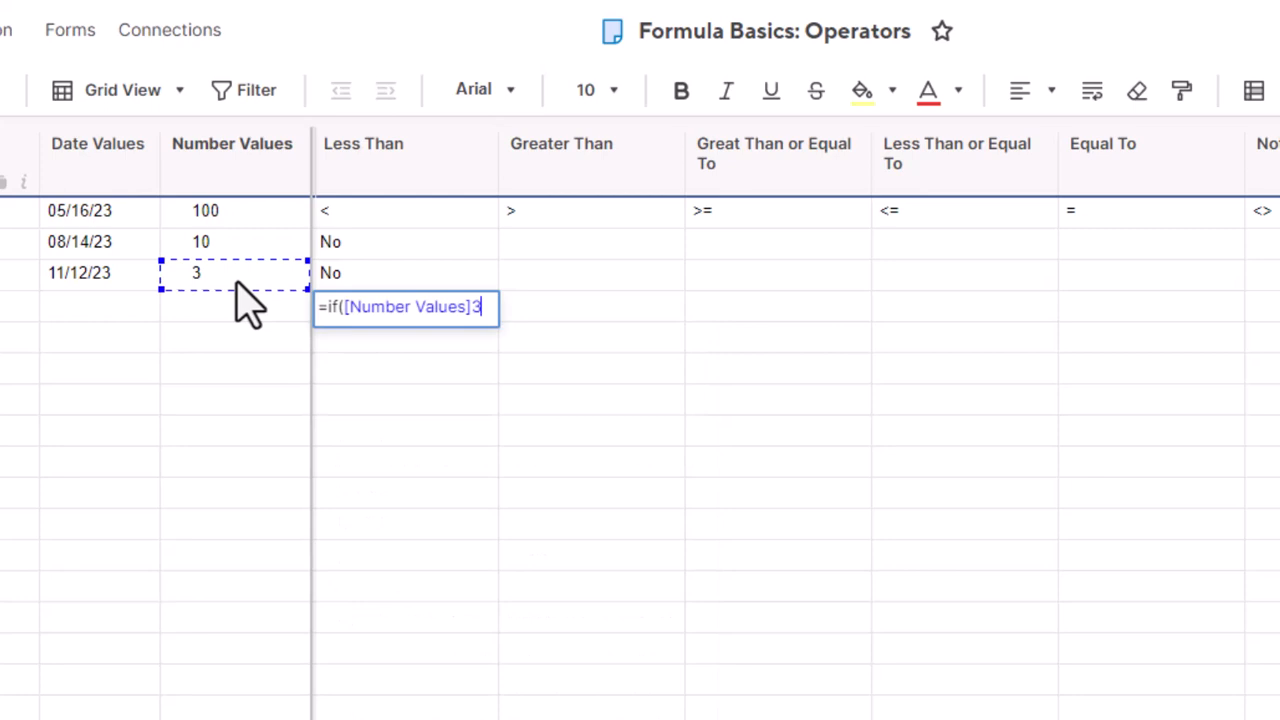
pyautogui.write('<')
pyautogui.click(237, 250)
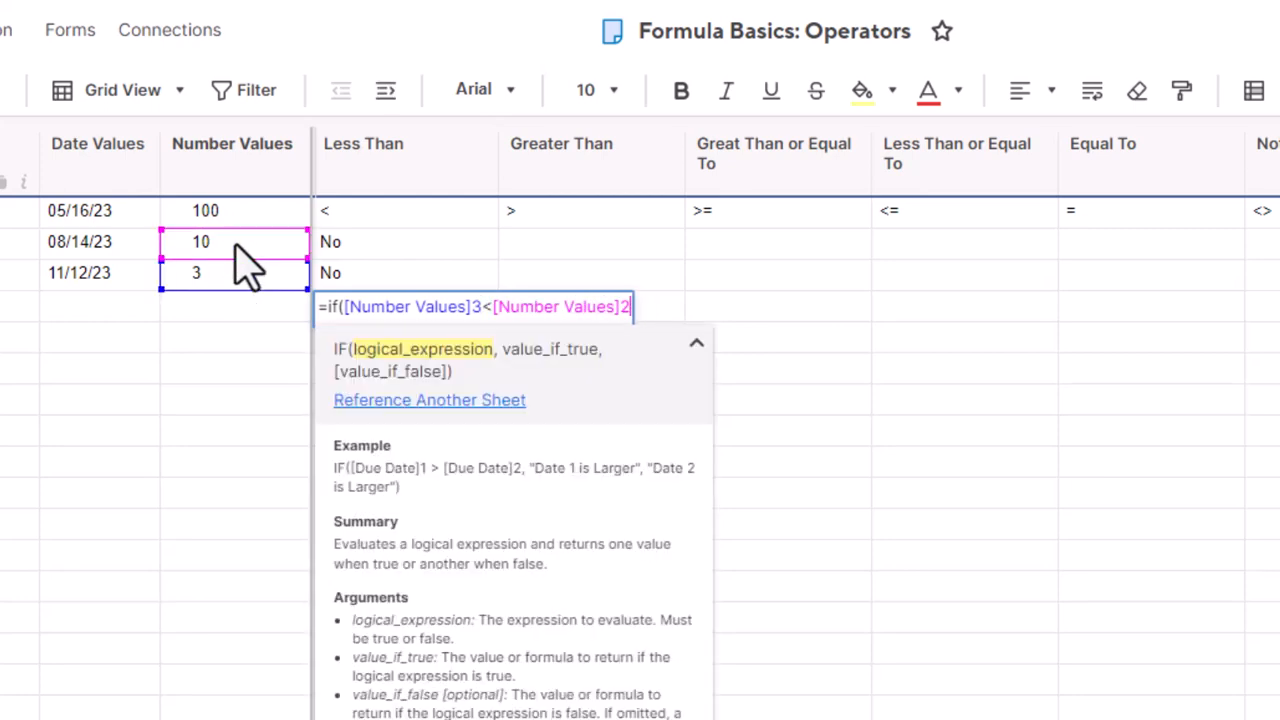
pyautogui.write(', "Y')
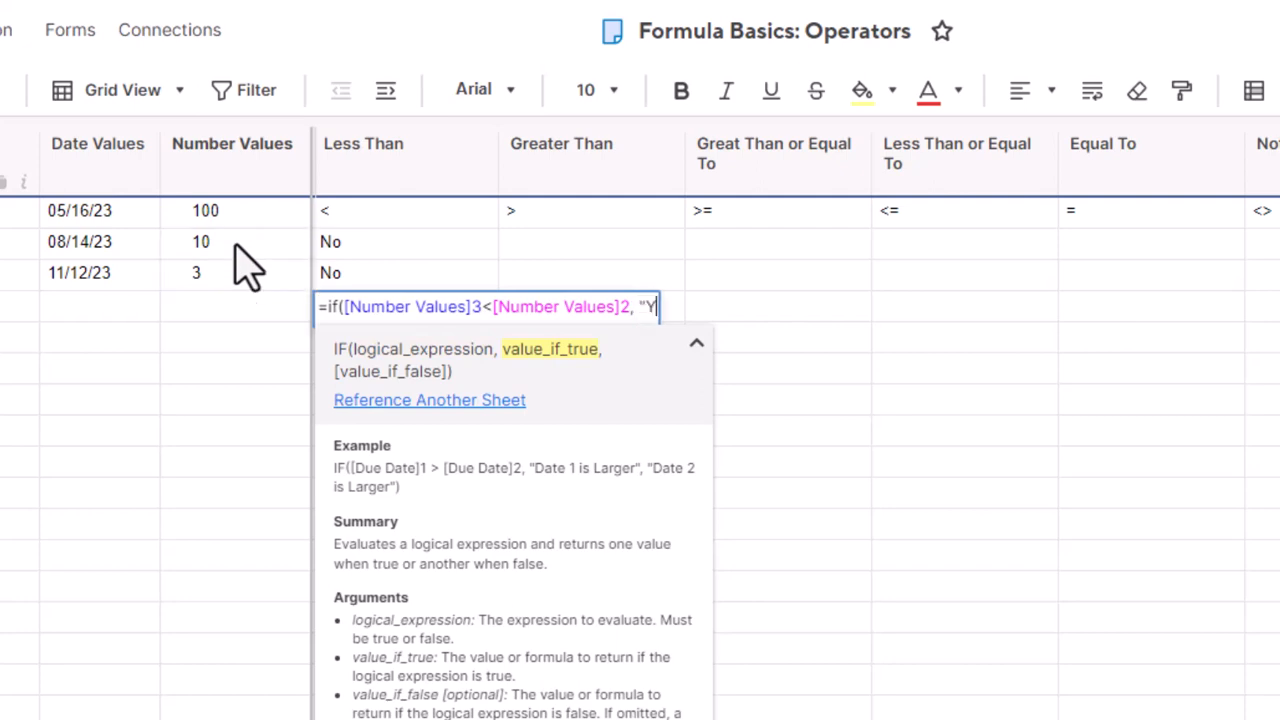
pyautogui.write('es", "')
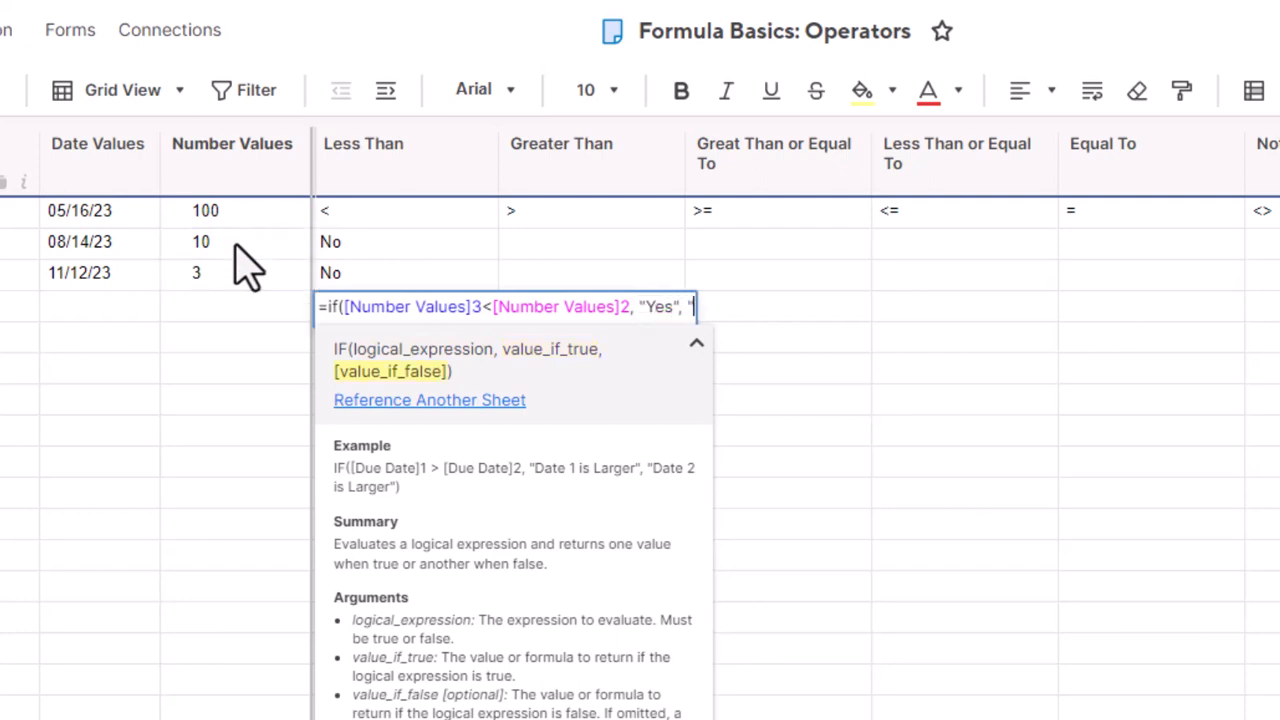
pyautogui.write('No"')
pyautogui.press('BackSpace')
pyautogui.press('BackSpace')
pyautogui.press('BackSpace')
pyautogui.write('No")')
pyautogui.press('Return')
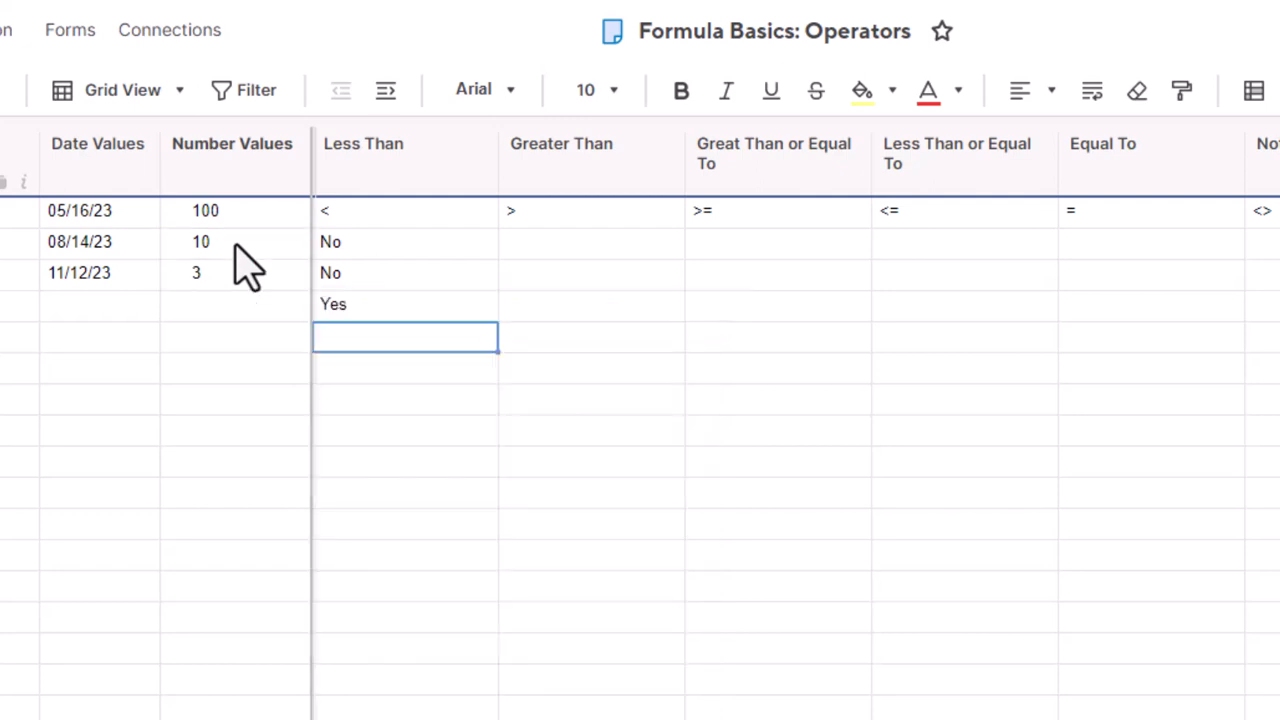
# Step: Enter the formula =if(5>2, "Yes", "No") in row 2 of the Greater Than column
pyautogui.click(561, 250)
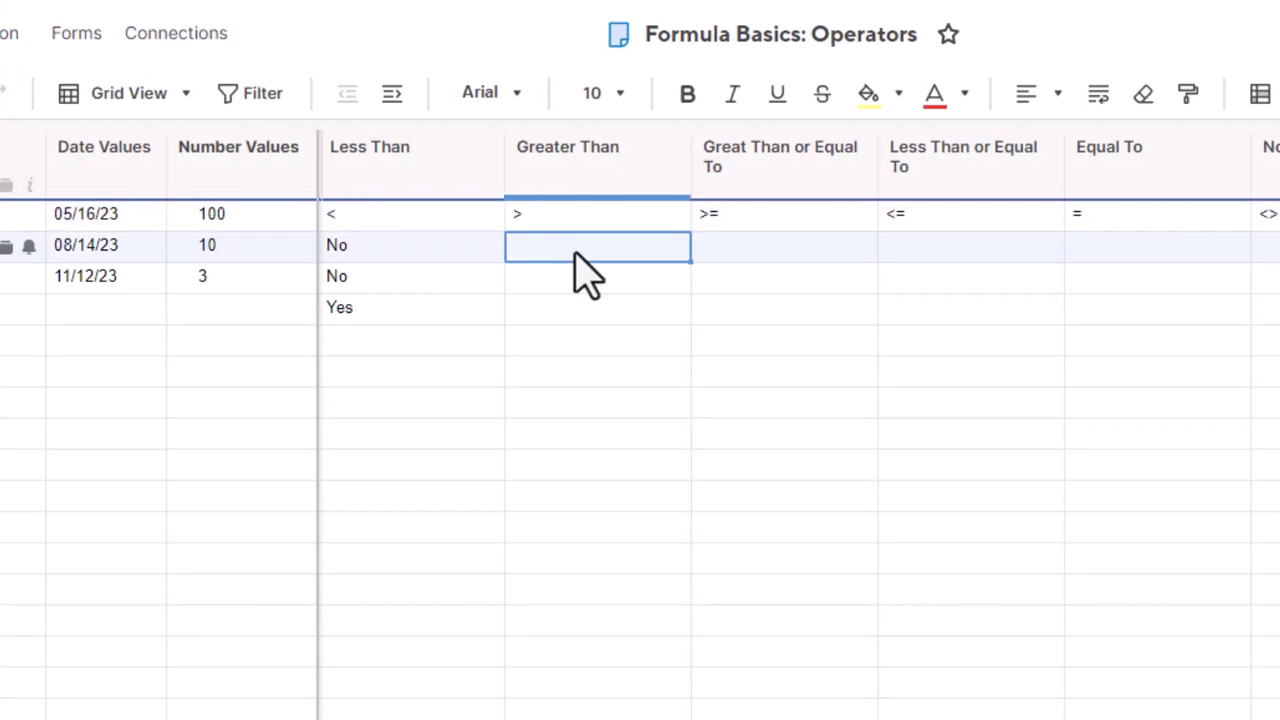
pyautogui.write('==')
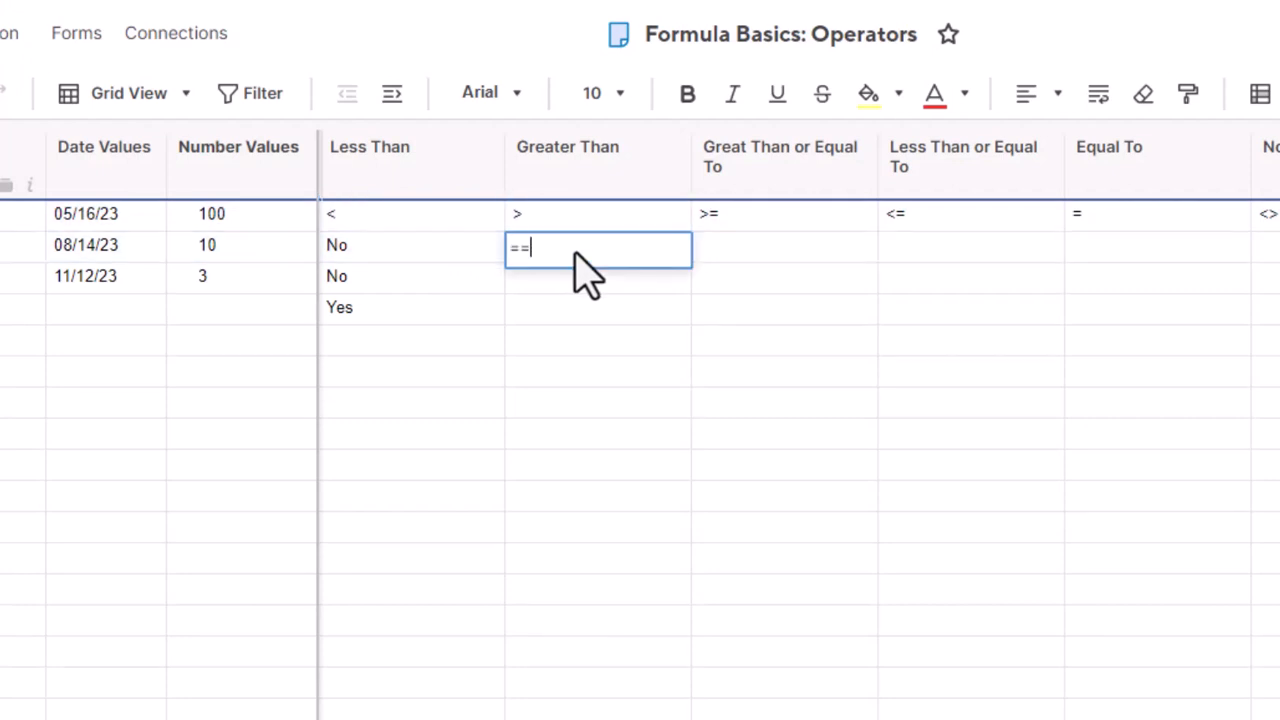
pyautogui.press('BackSpace')
pyautogui.write('if(')
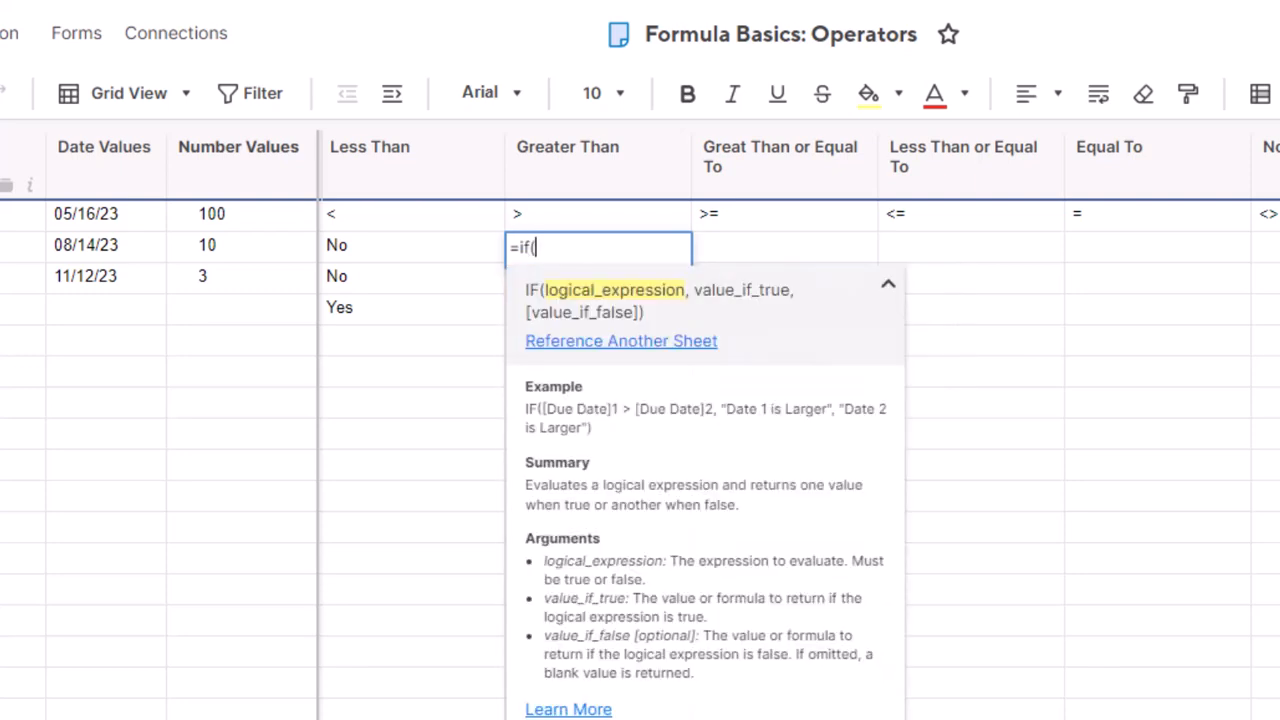
pyautogui.write('5>2')
pyautogui.write(', "Yes", N')
pyautogui.press('BackSpace')
pyautogui.write('"No')
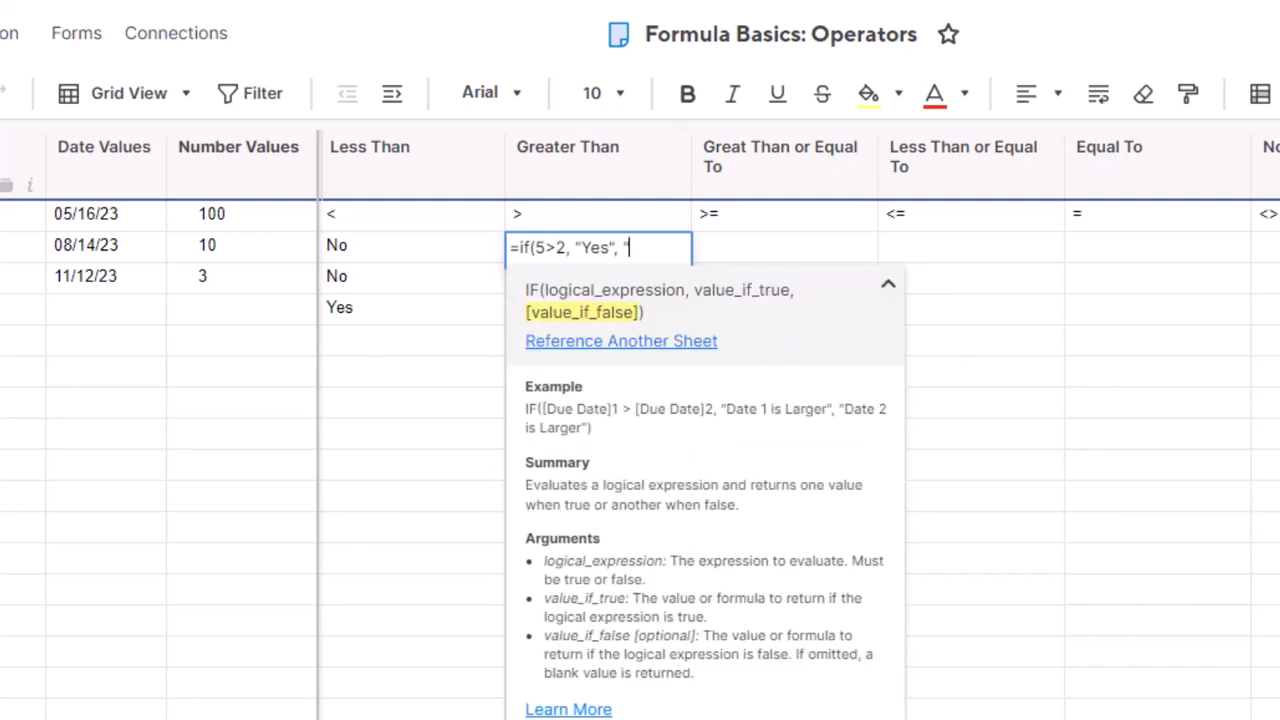
pyautogui.write('")')
pyautogui.press('Return')
pyautogui.write('=if(')
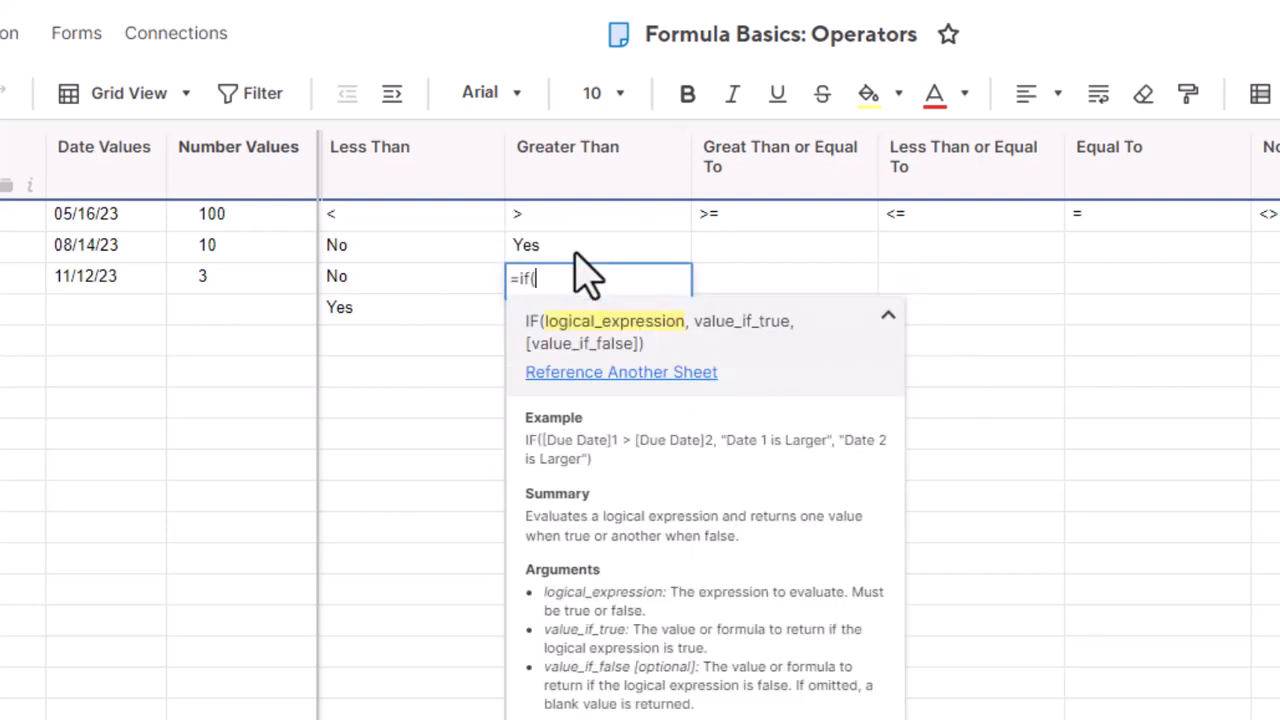
pyautogui.click(242, 282)
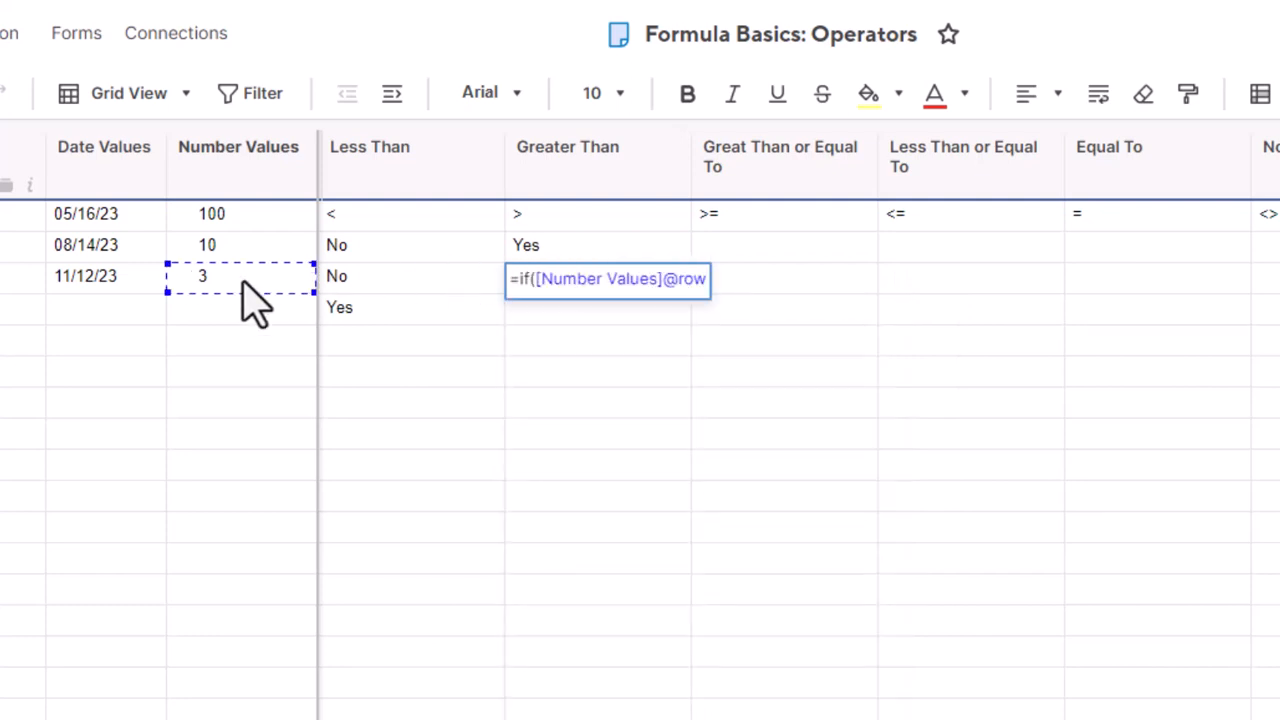
pyautogui.write('>2, "Yes", "N')
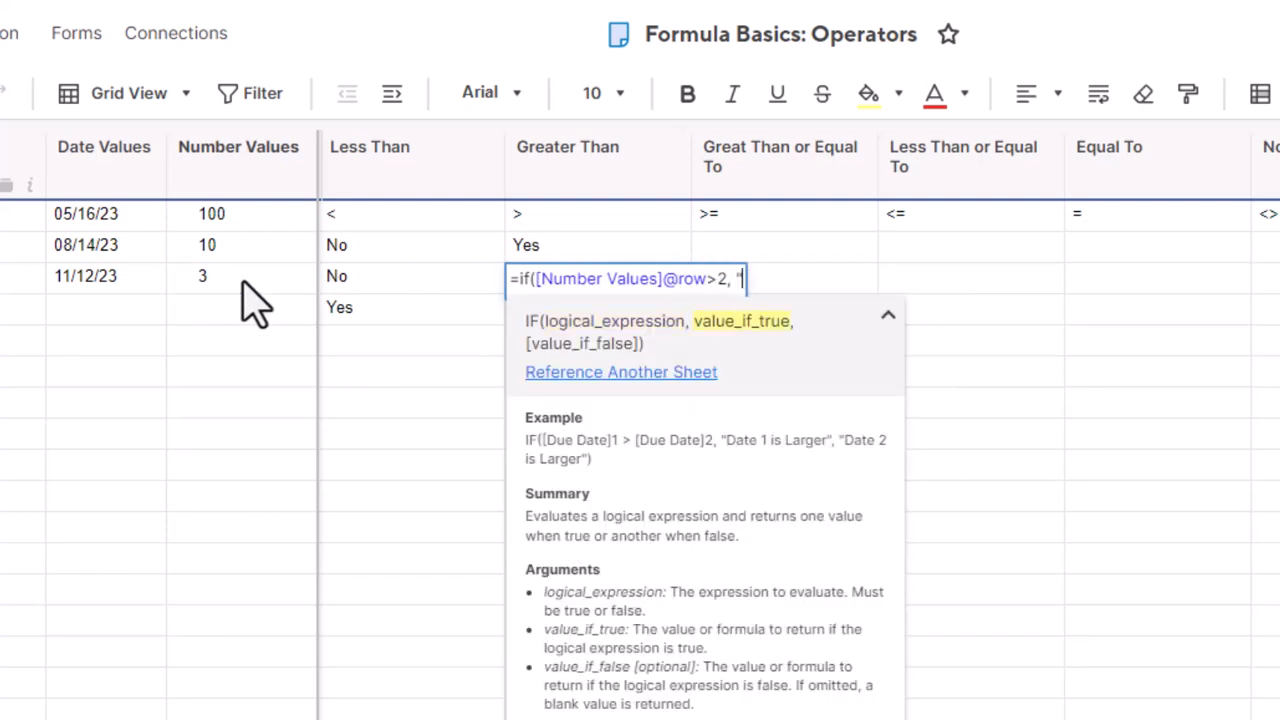
pyautogui.write('o")')
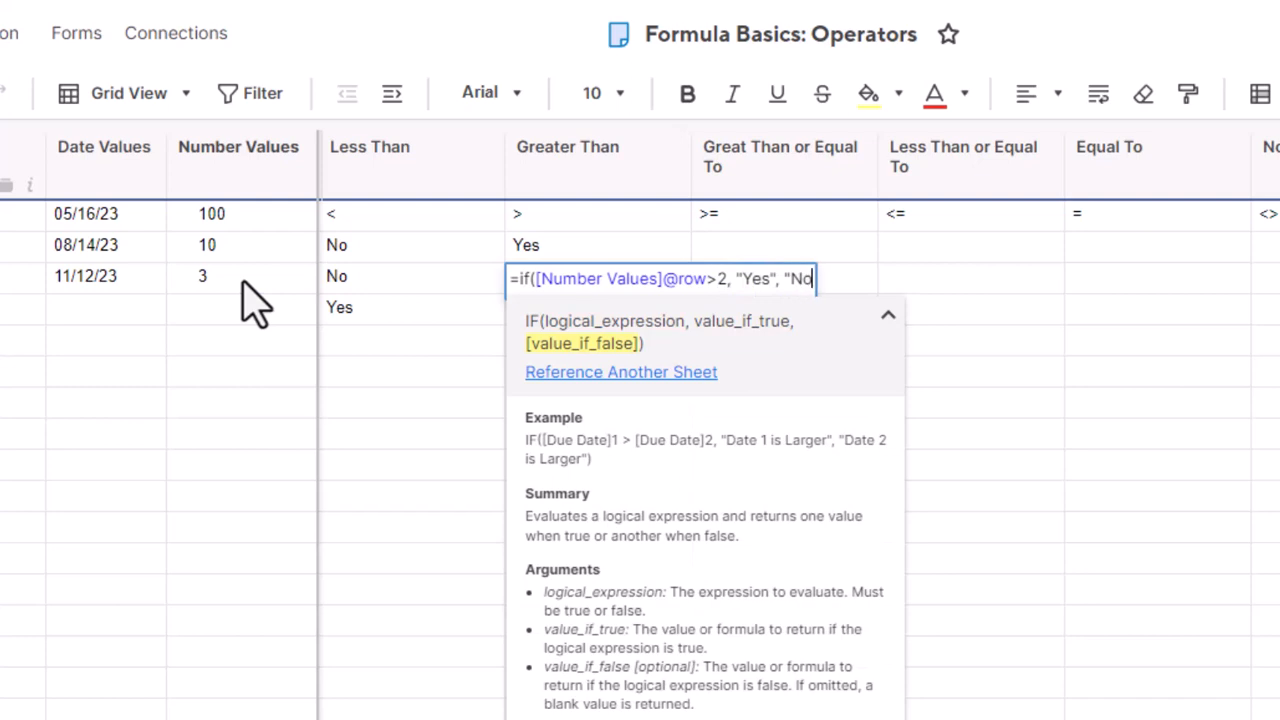
pyautogui.press('Return')
# Step: Enter the formula =if([Number Values]3>[Number Values]2, "Yes", "No") in row 4 of the Greater Than column
pyautogui.write('=if(')
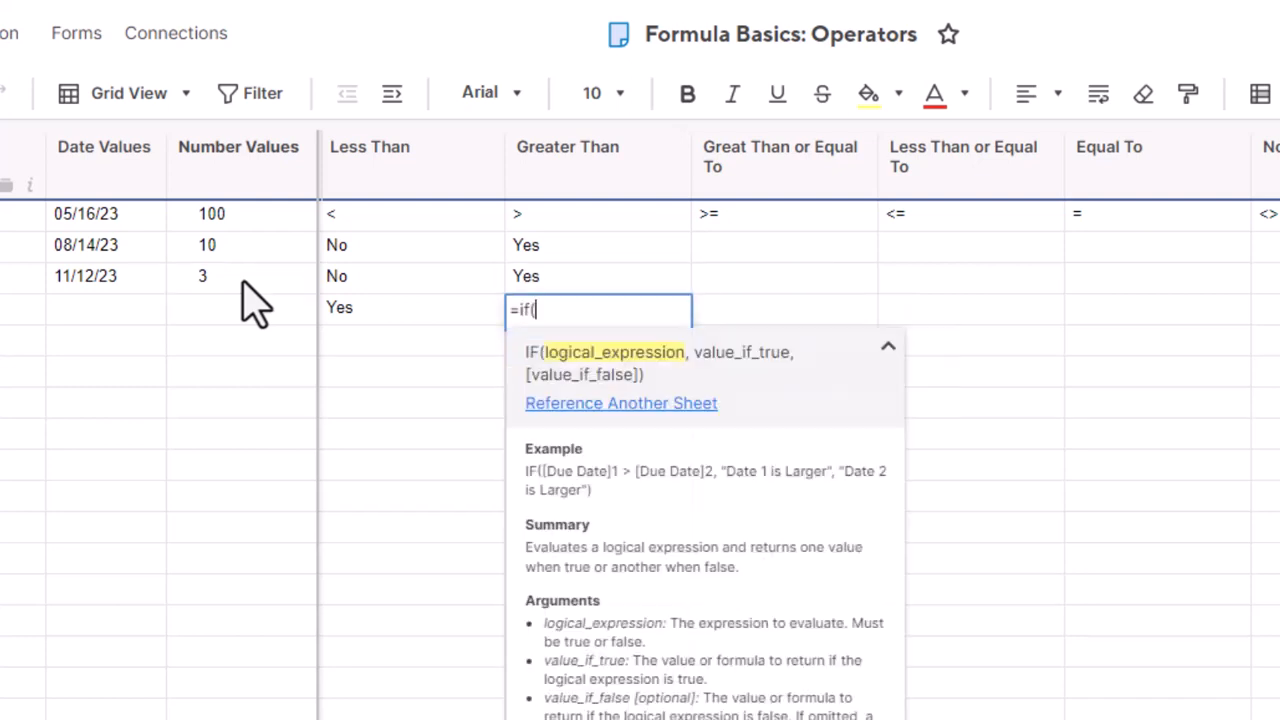
pyautogui.click(242, 281)
pyautogui.write('>')
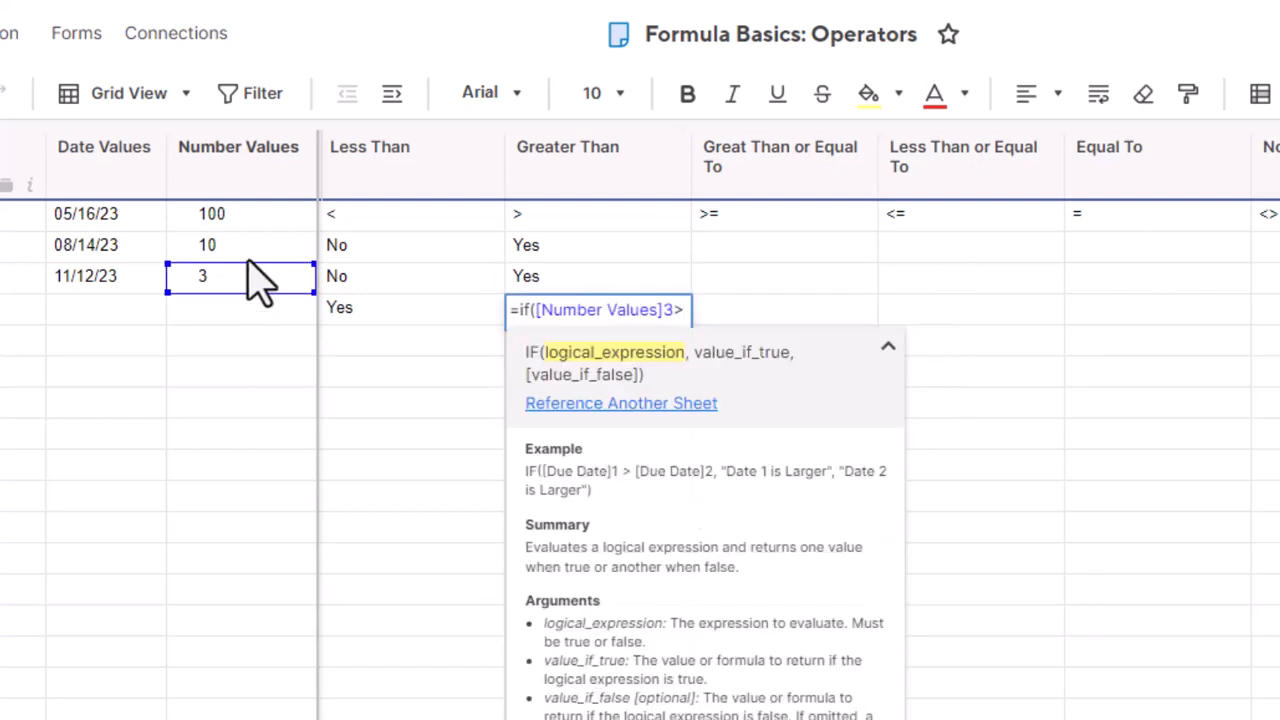
pyautogui.click(250, 244)
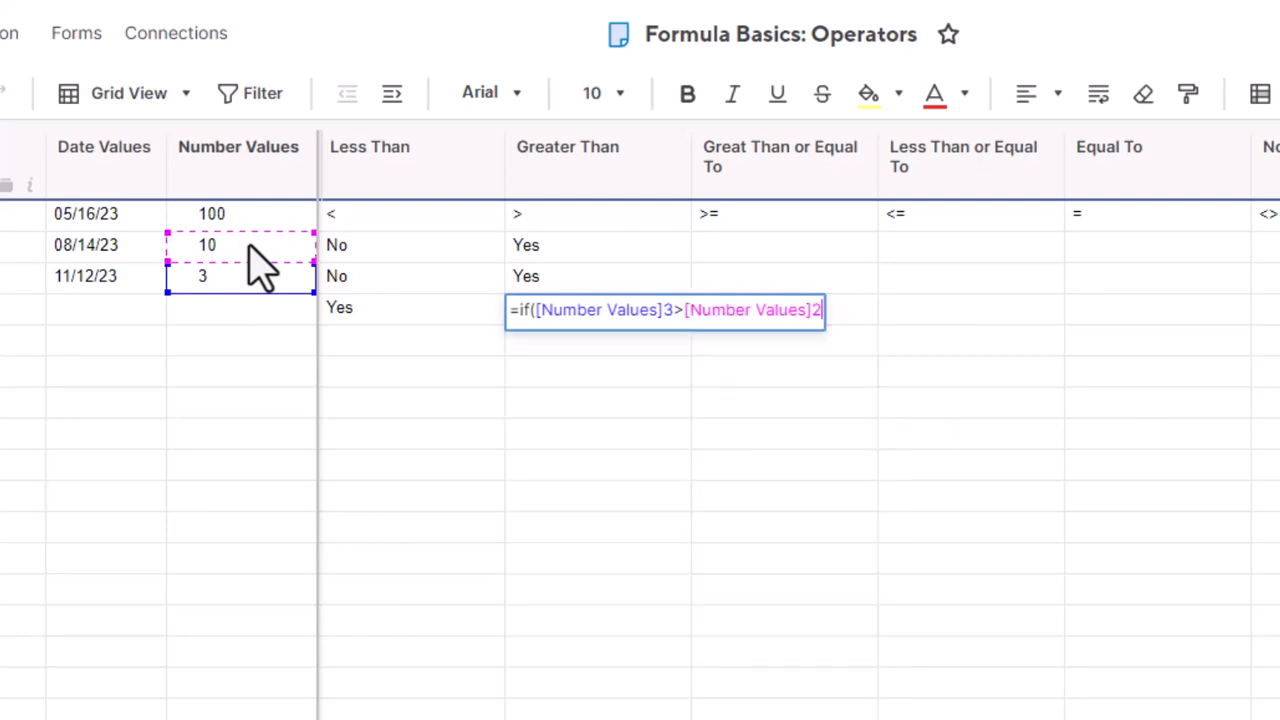
pyautogui.write(', "Yes",')
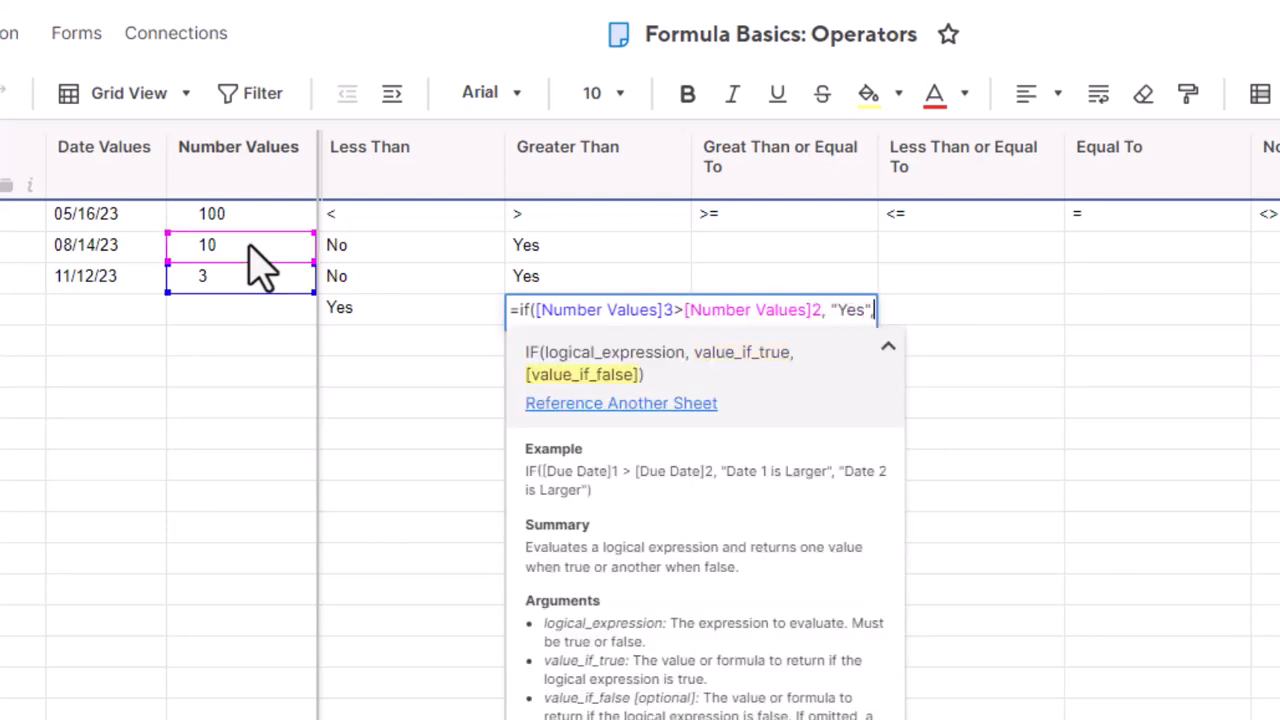
pyautogui.write(' "No")')
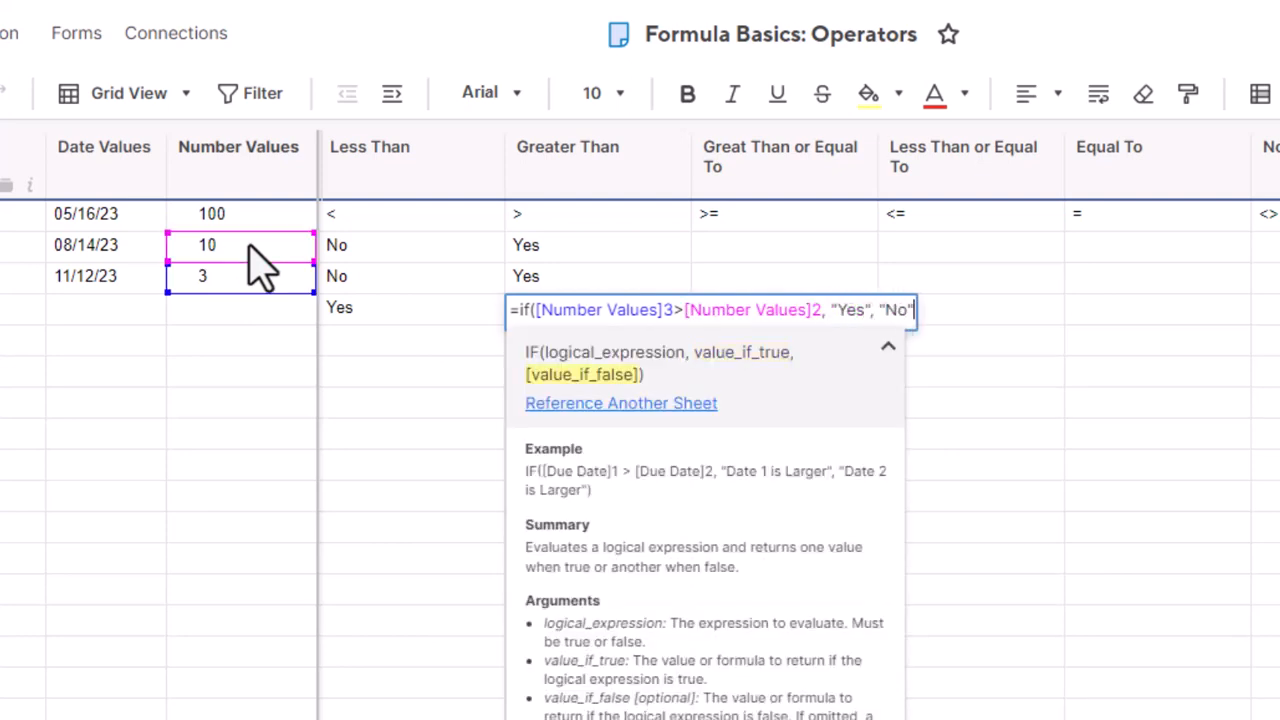
pyautogui.press('Return')
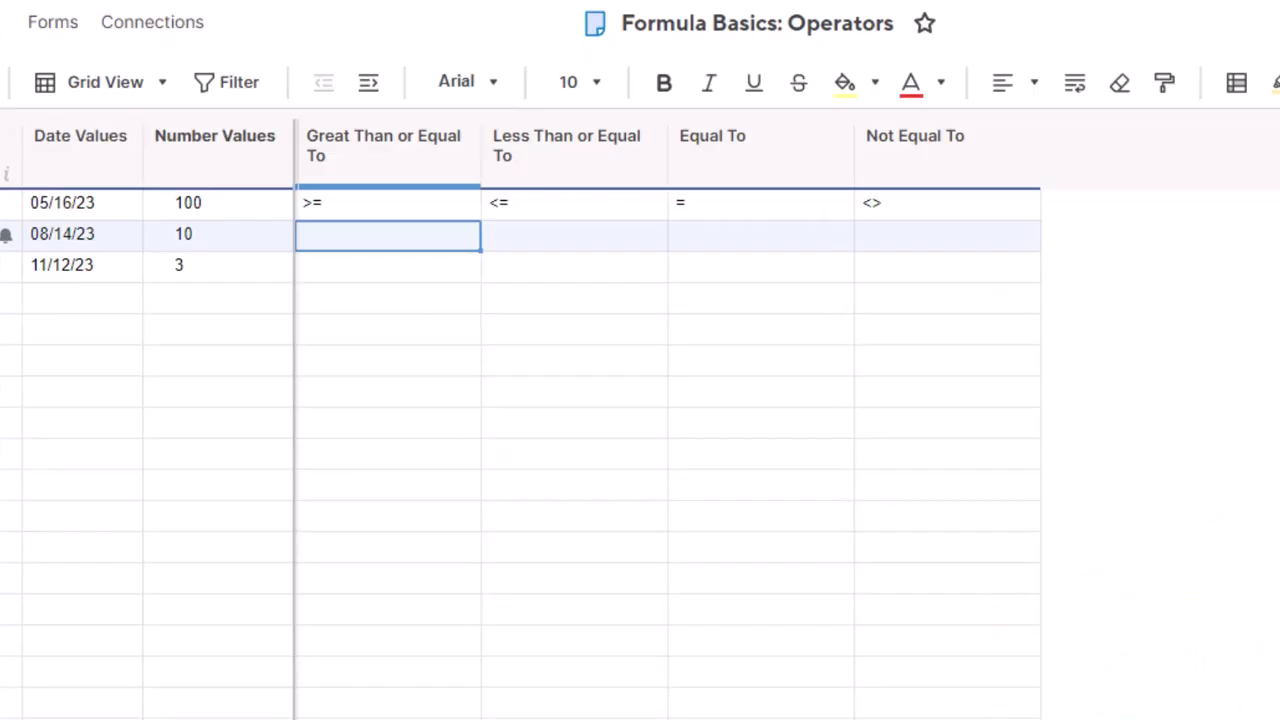
# Step: Enter the formula =if(3>3, "Yes", "No") in row 2 of the Great Than or Equal To column
pyautogui.write('=if(')
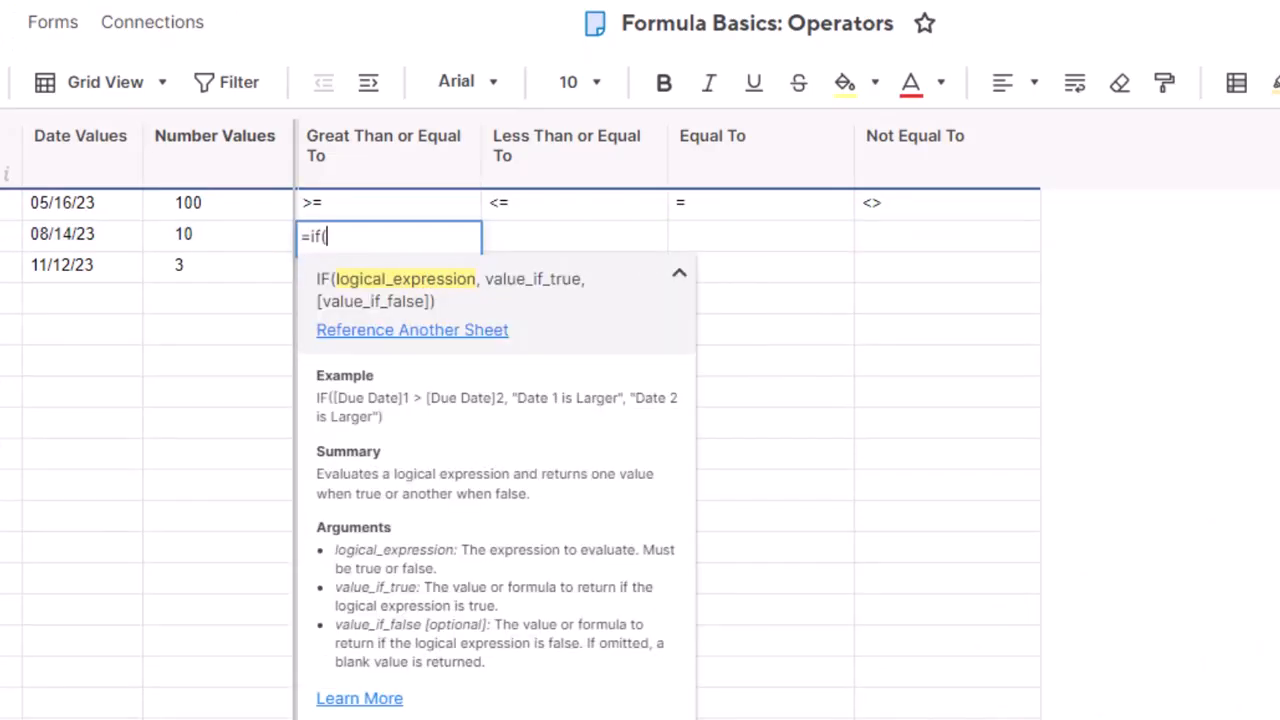
pyautogui.write('3')
pyautogui.write('>=')
pyautogui.press('BackSpace')
pyautogui.write('3, Yes')
pyautogui.press('BackSpace')
pyautogui.press('BackSpace')
pyautogui.press('BackSpace')
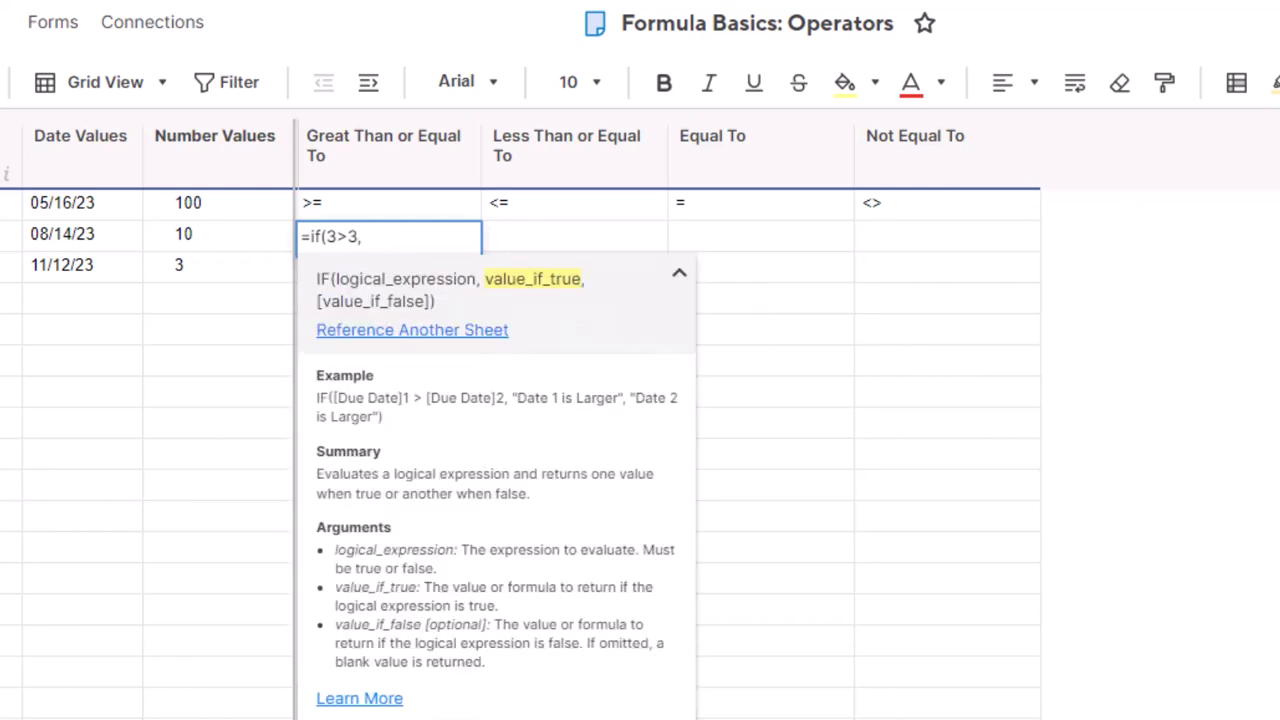
pyautogui.write('"Yes", "N')
pyautogui.write('o")')
pyautogui.press('Return')
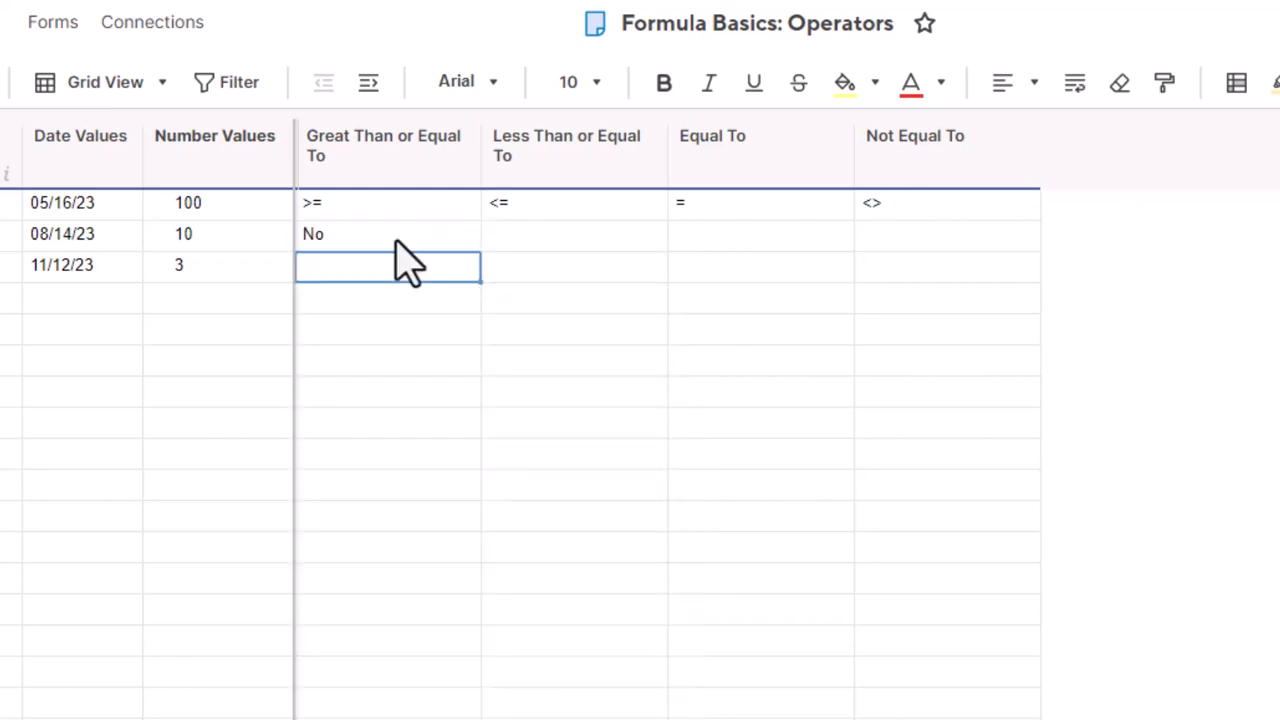
# Step: Change the comparison operator to >= in the row 2 formula of the Great Than or Equal To column
pyautogui.click(397, 242)
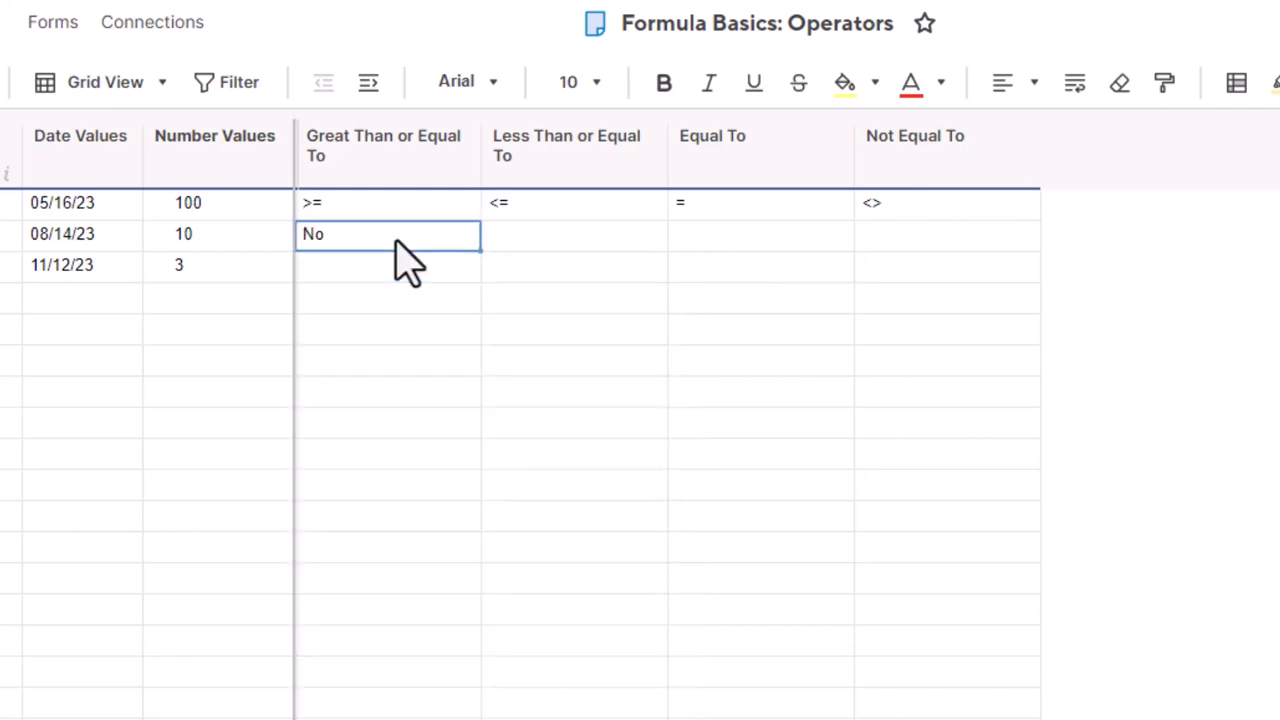
pyautogui.doubleClick(397, 242)
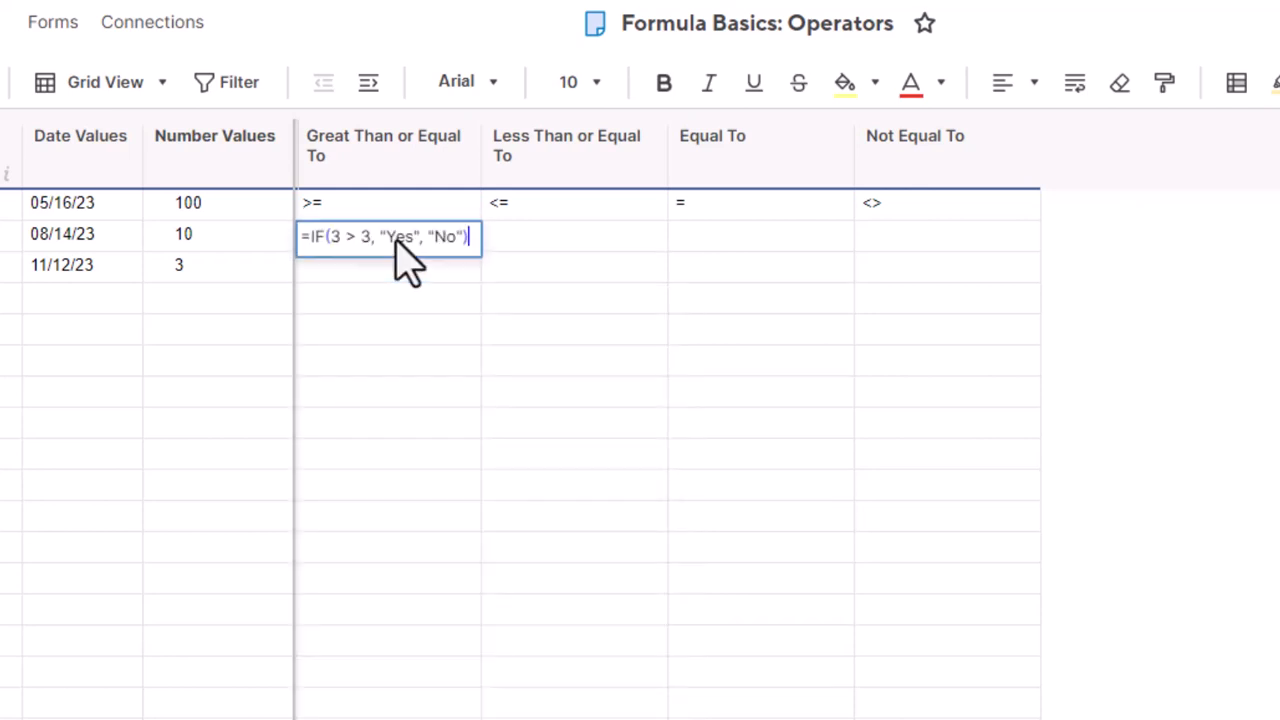
pyautogui.click(357, 241)
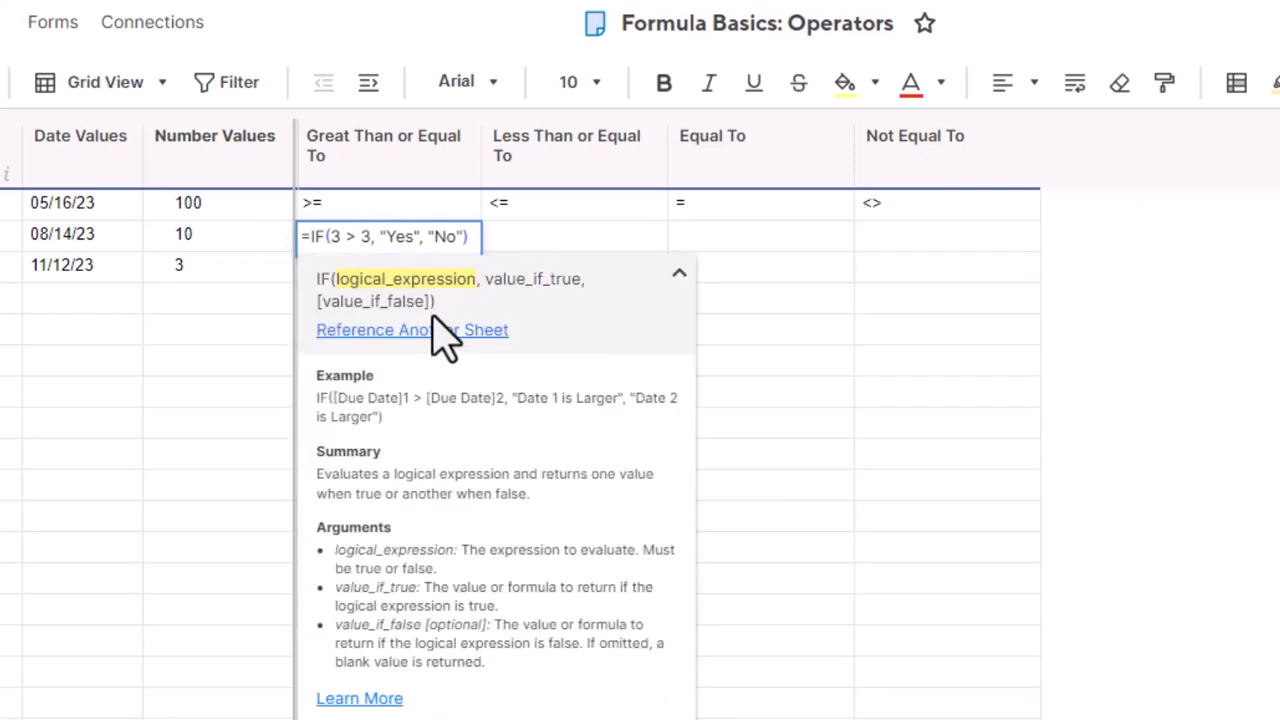
pyautogui.write('=')
pyautogui.press('Return')
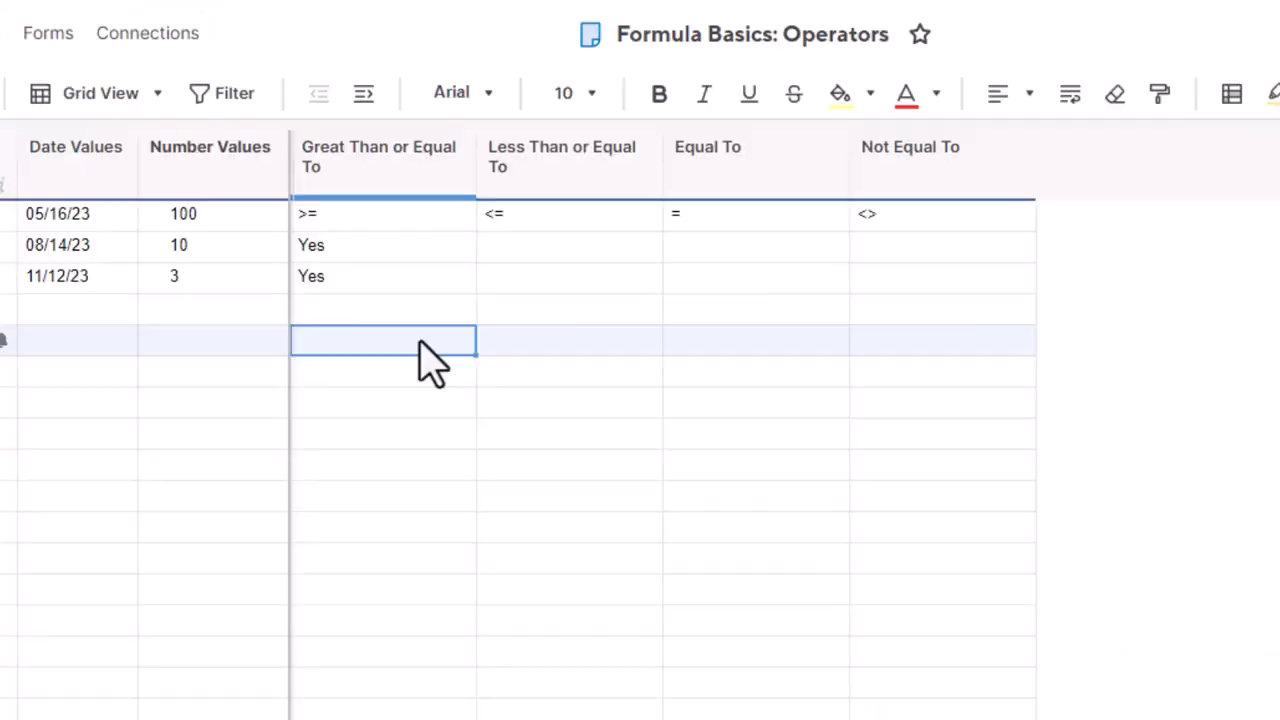
pyautogui.click(594, 246)
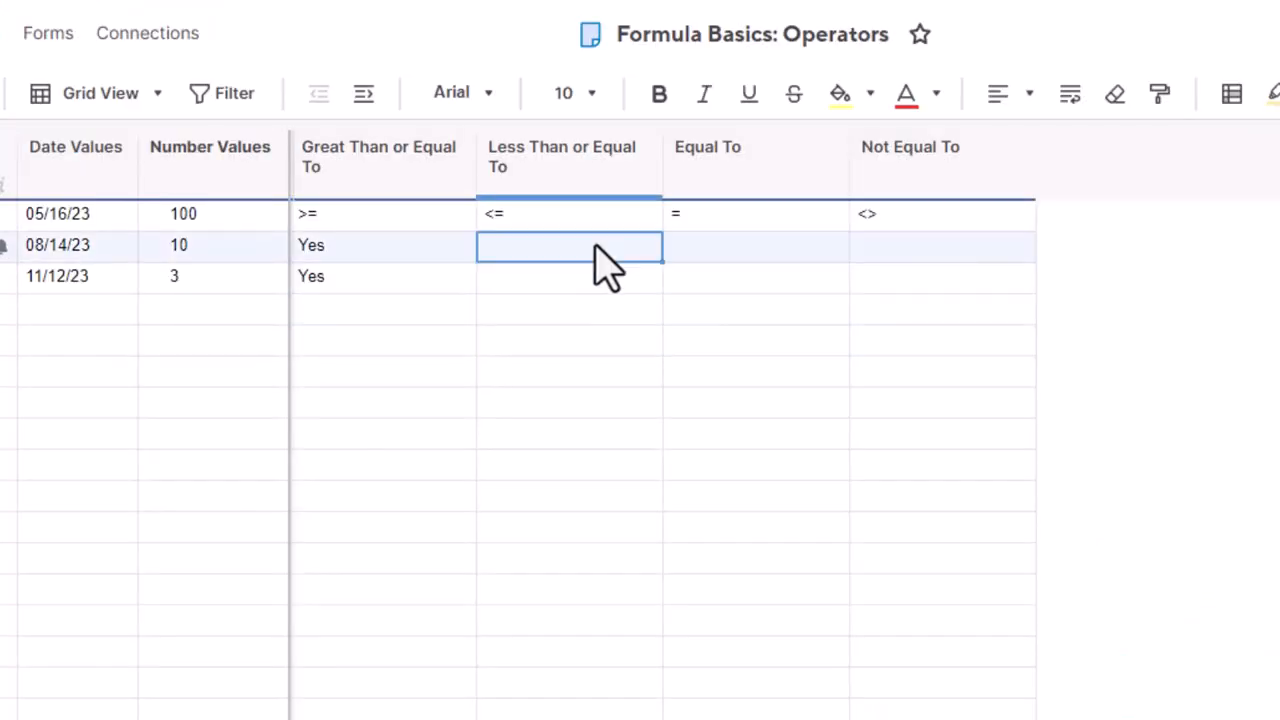
pyautogui.write('=if(')
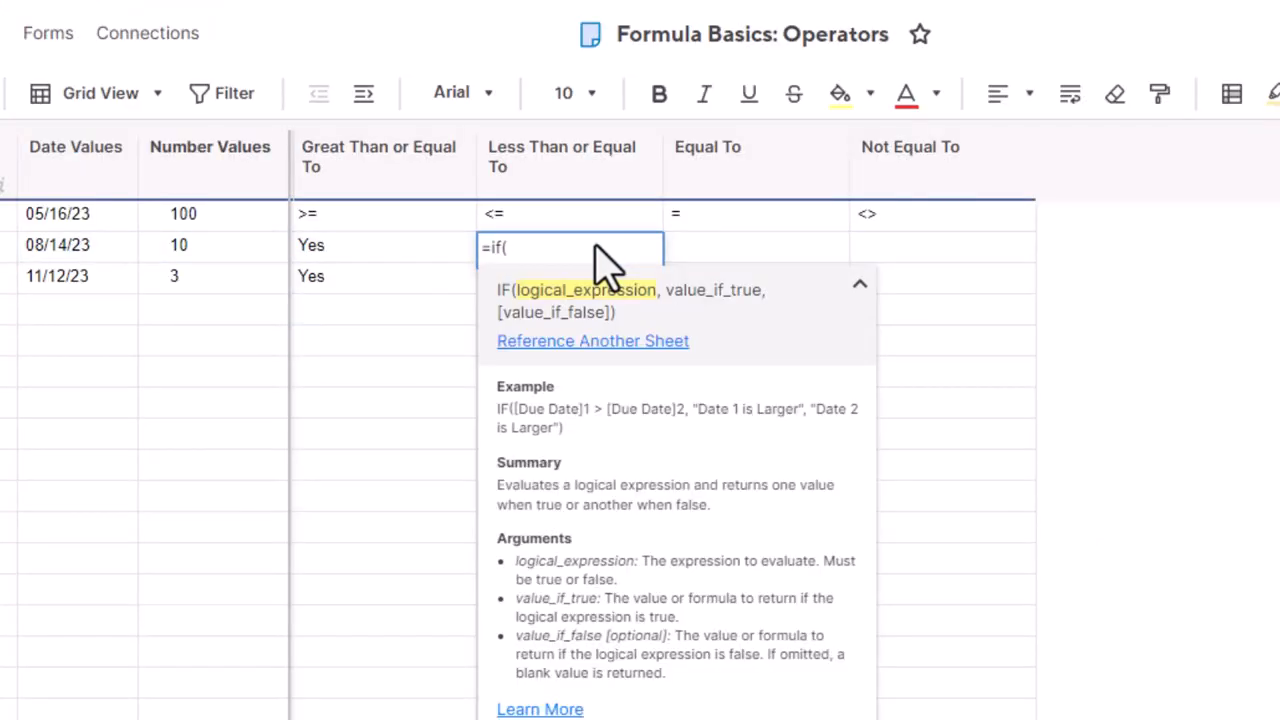
pyautogui.click(195, 214)
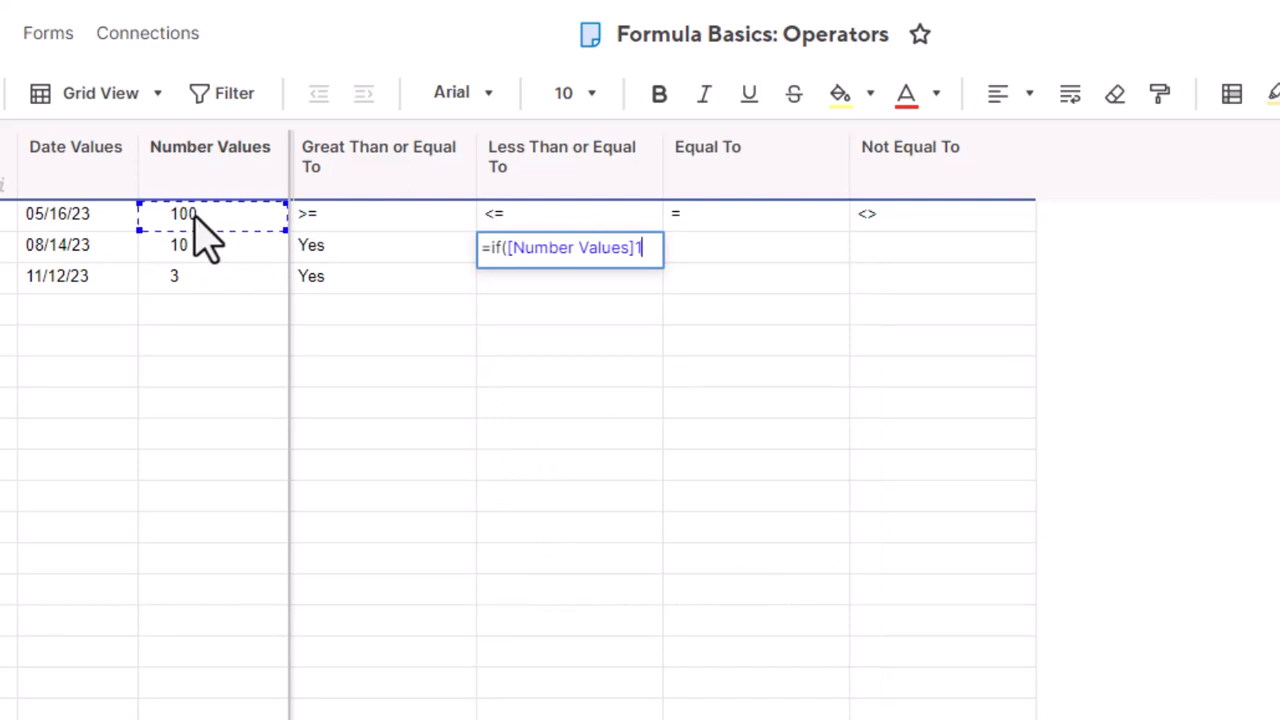
pyautogui.write('<=')
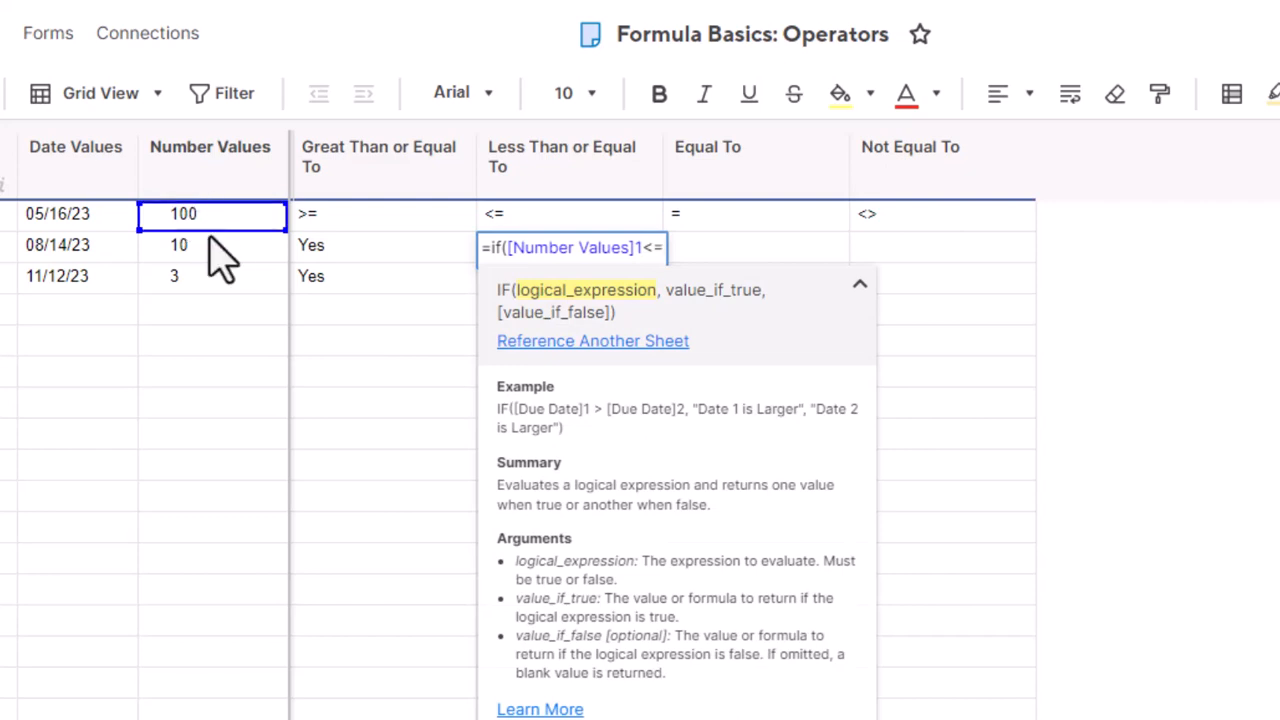
pyautogui.click(210, 255)
pyautogui.write(', ')
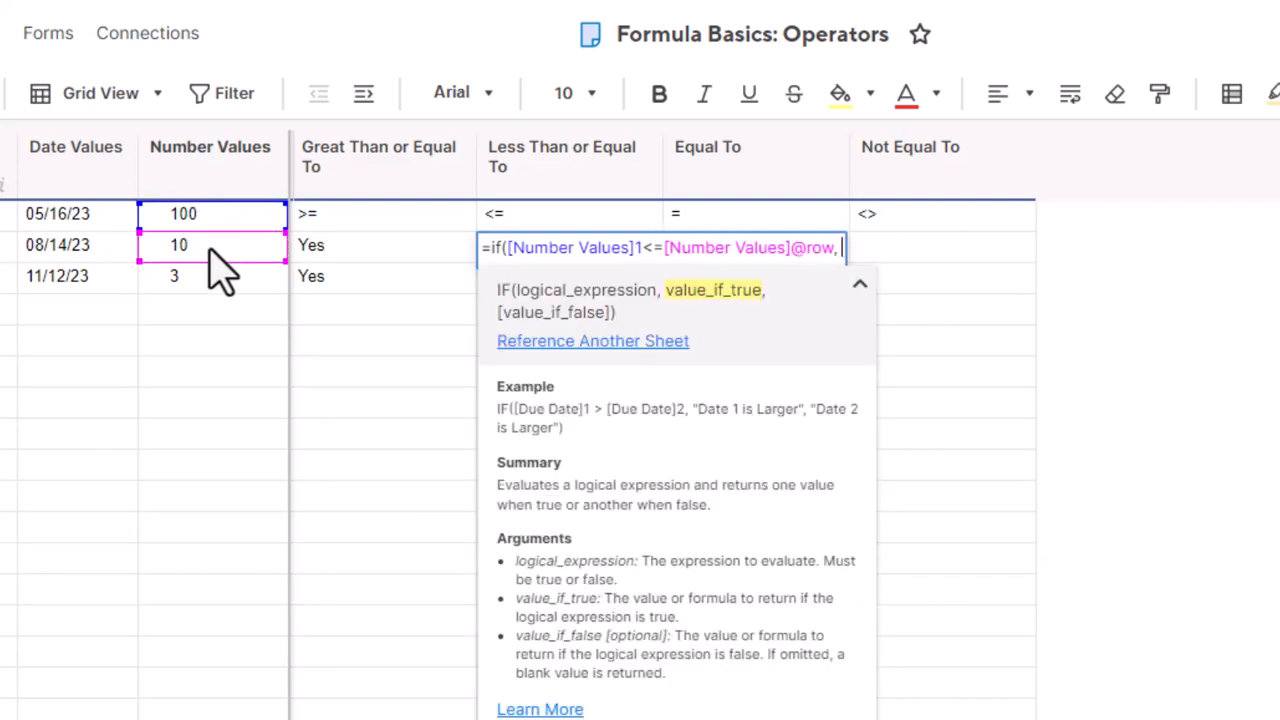
pyautogui.write('"Yes", N')
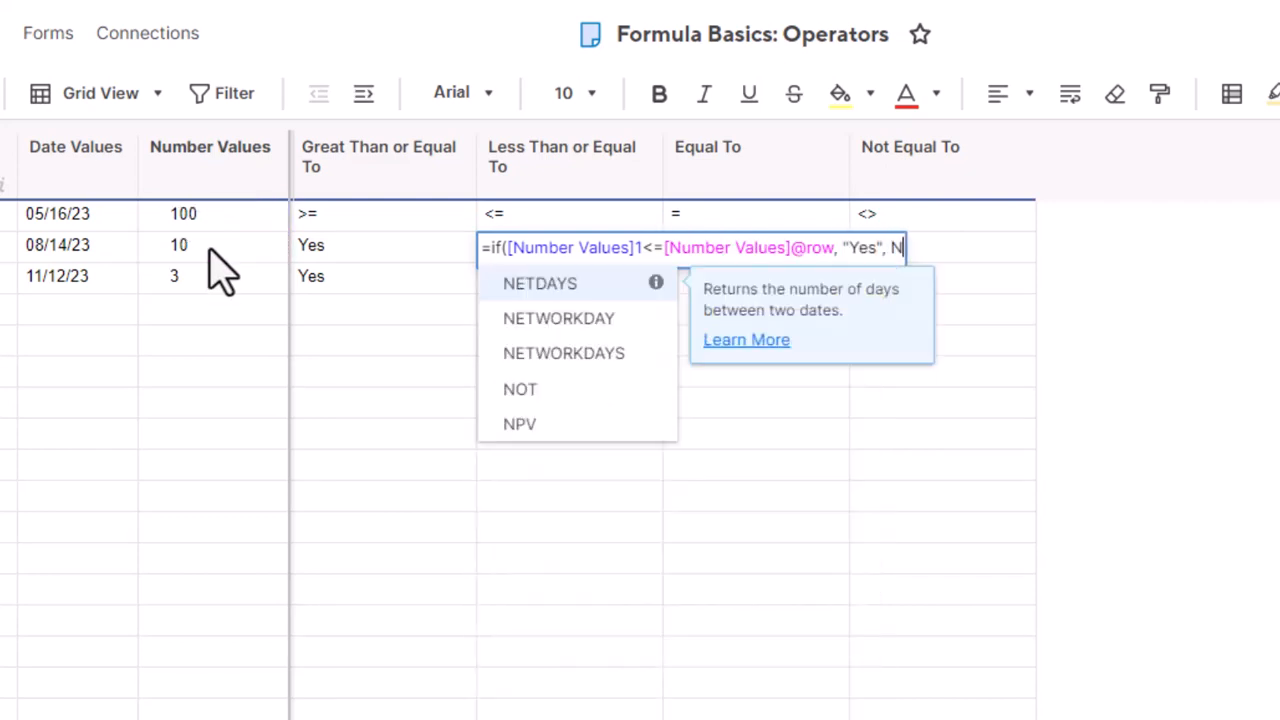
pyautogui.press('BackSpace')
pyautogui.write('"No')
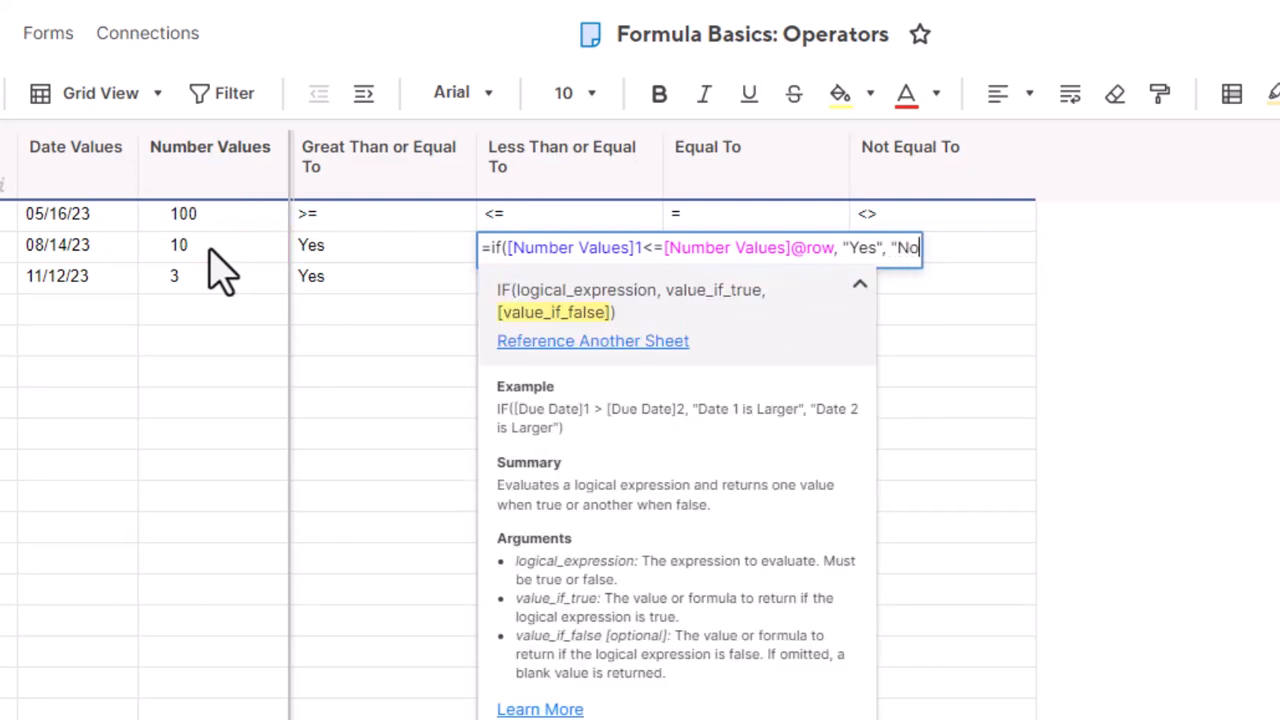
pyautogui.write('")')
pyautogui.press('Return')
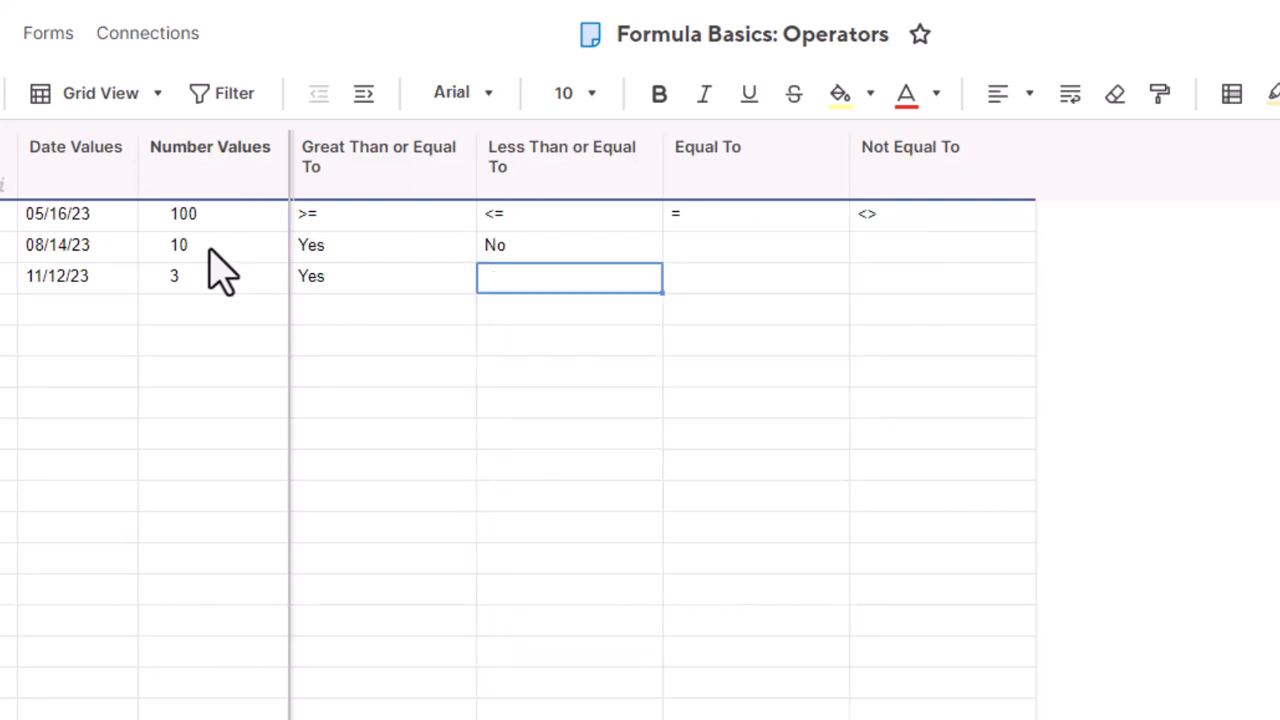
# Step: Fill the row 2 formula of the Less Than or Equal To column down into row 3
pyautogui.click(567, 258)
pyautogui.click(667, 252)
pyautogui.click(653, 251)
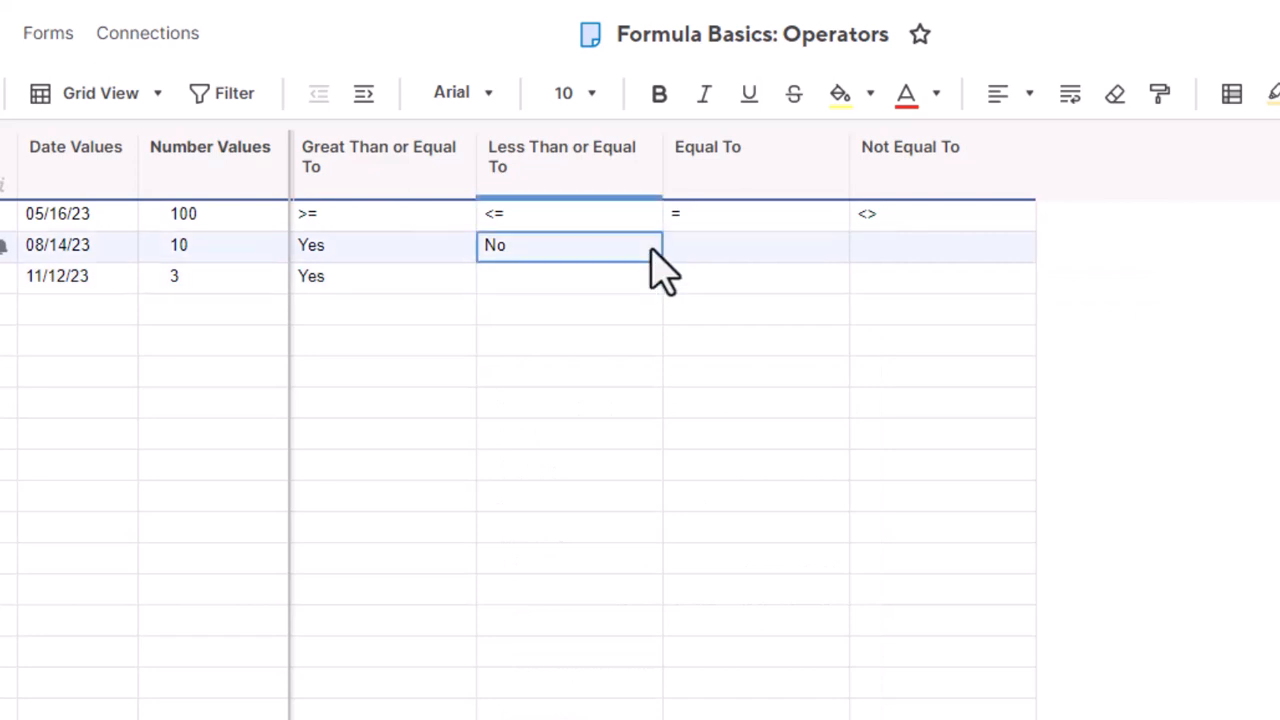
pyautogui.moveTo(657, 262); pyautogui.dragTo(655, 282)
pyautogui.click(640, 405)
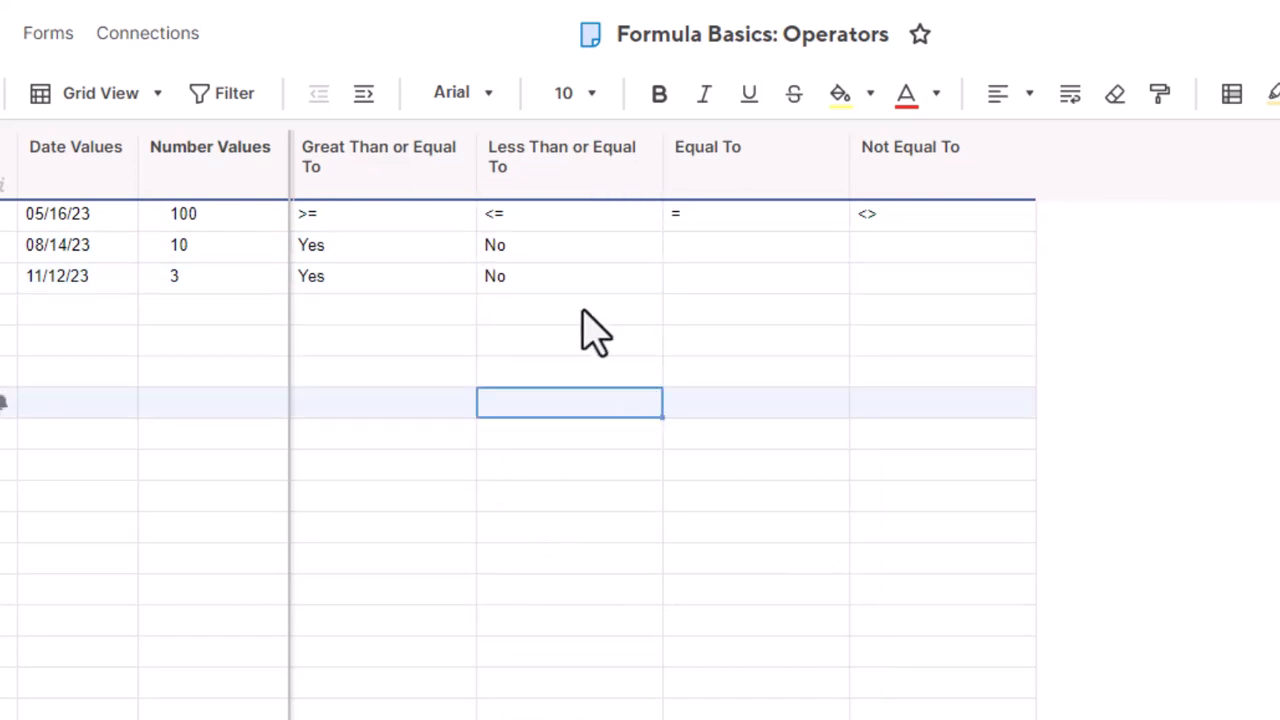
# Step: Examine which cells the formulas in rows 2 and 3 of the Less Than or Equal To column reference
pyautogui.click(543, 255)
pyautogui.click(543, 255)
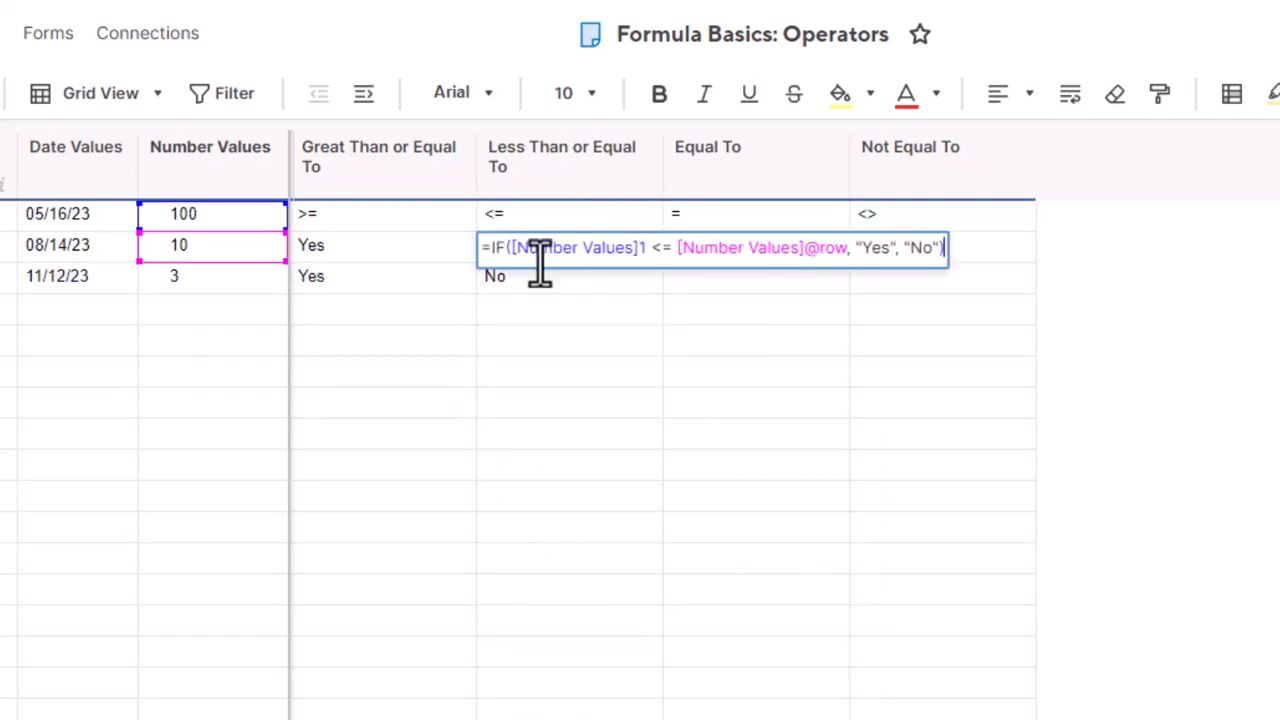
pyautogui.click(537, 340)
pyautogui.click(528, 281)
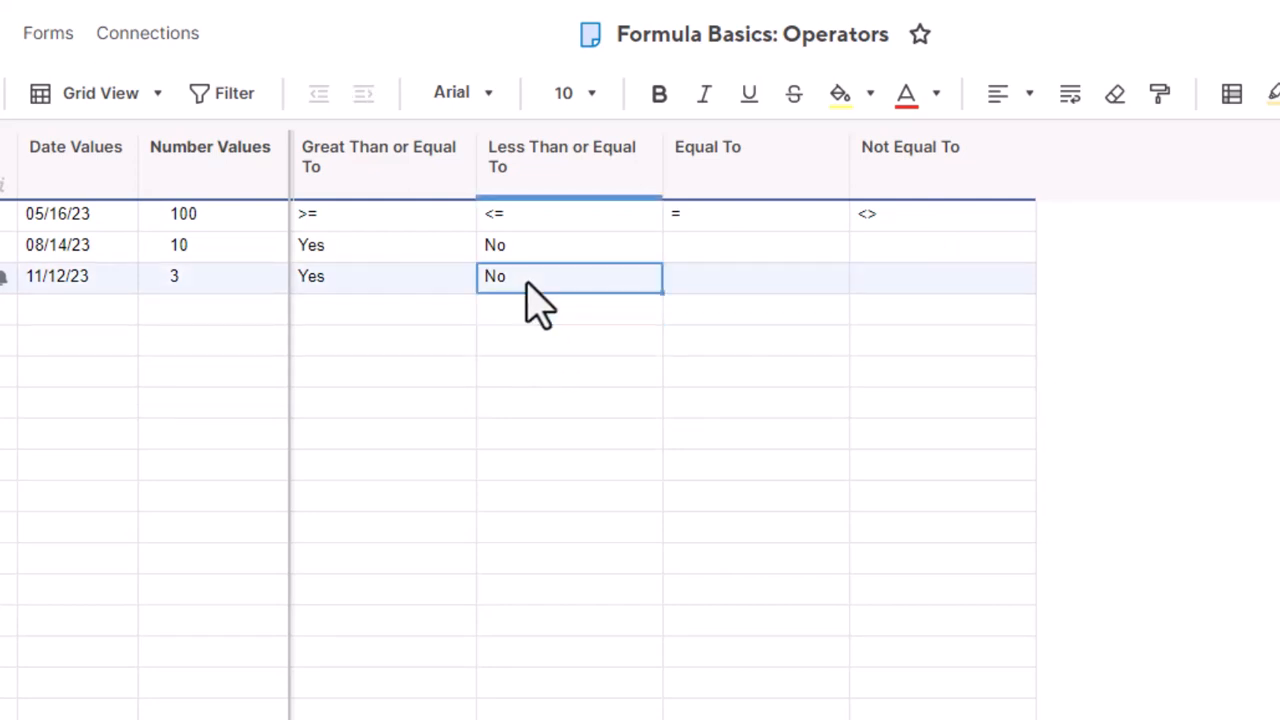
pyautogui.click(528, 283)
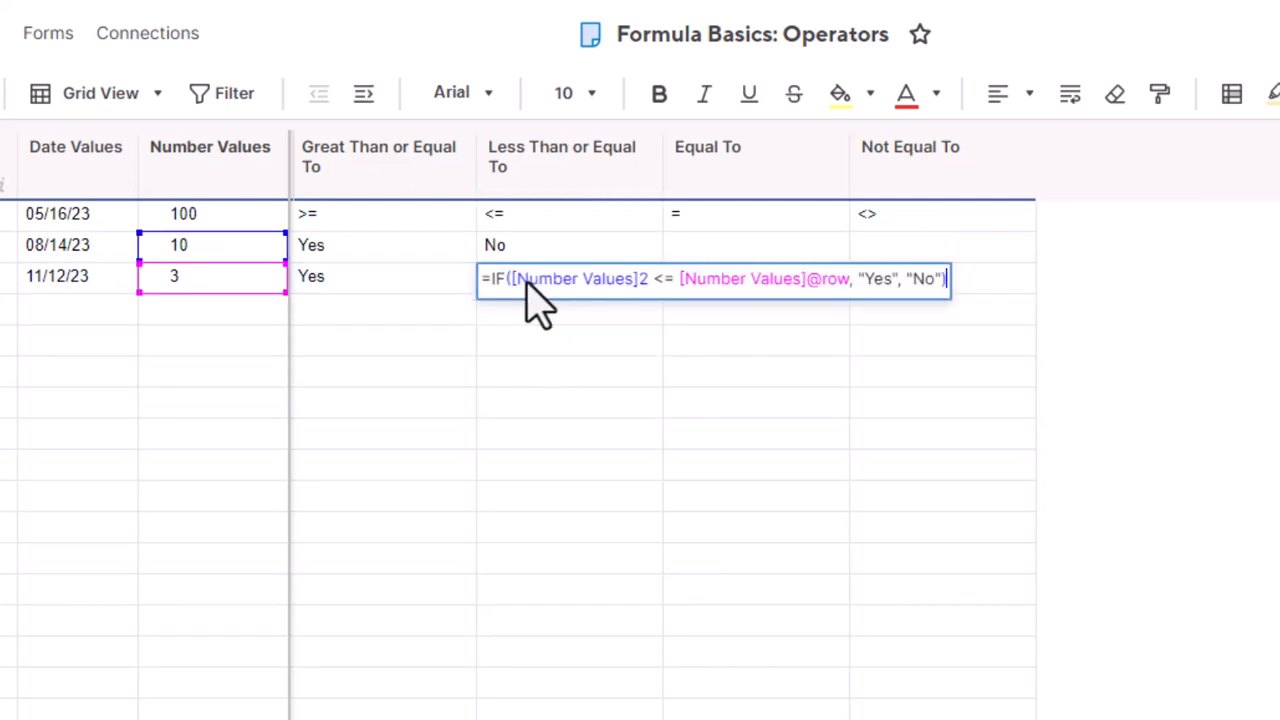
pyautogui.click(543, 391)
# Step: Set the Number Values column to 10 in row 1 and 2 in row 2
pyautogui.click(210, 214)
pyautogui.write('10')
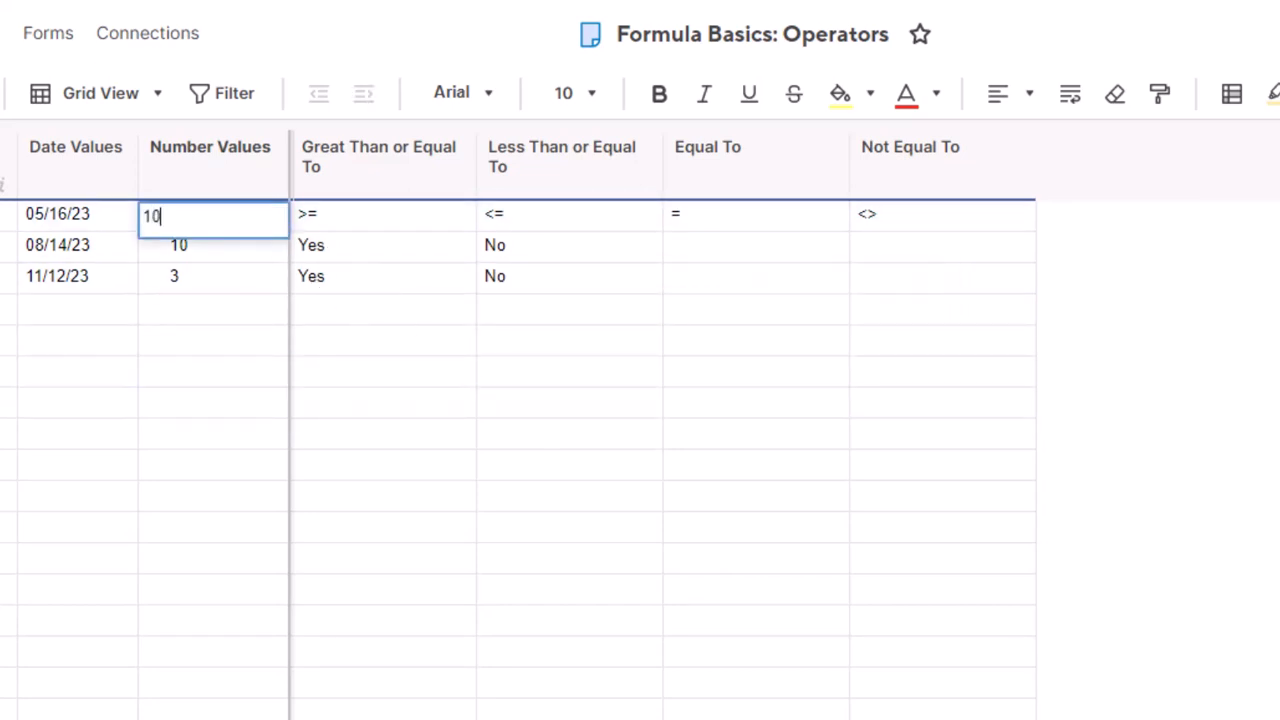
pyautogui.press('Return')
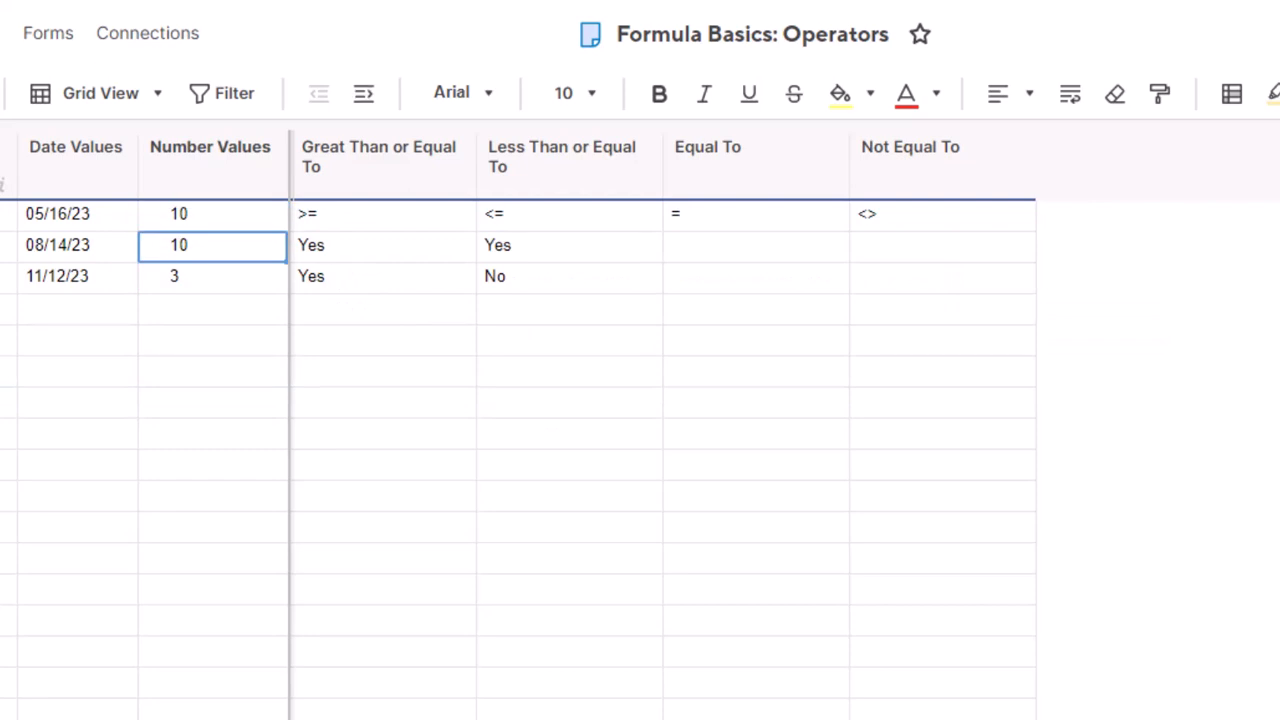
pyautogui.write('2')
pyautogui.press('Return')
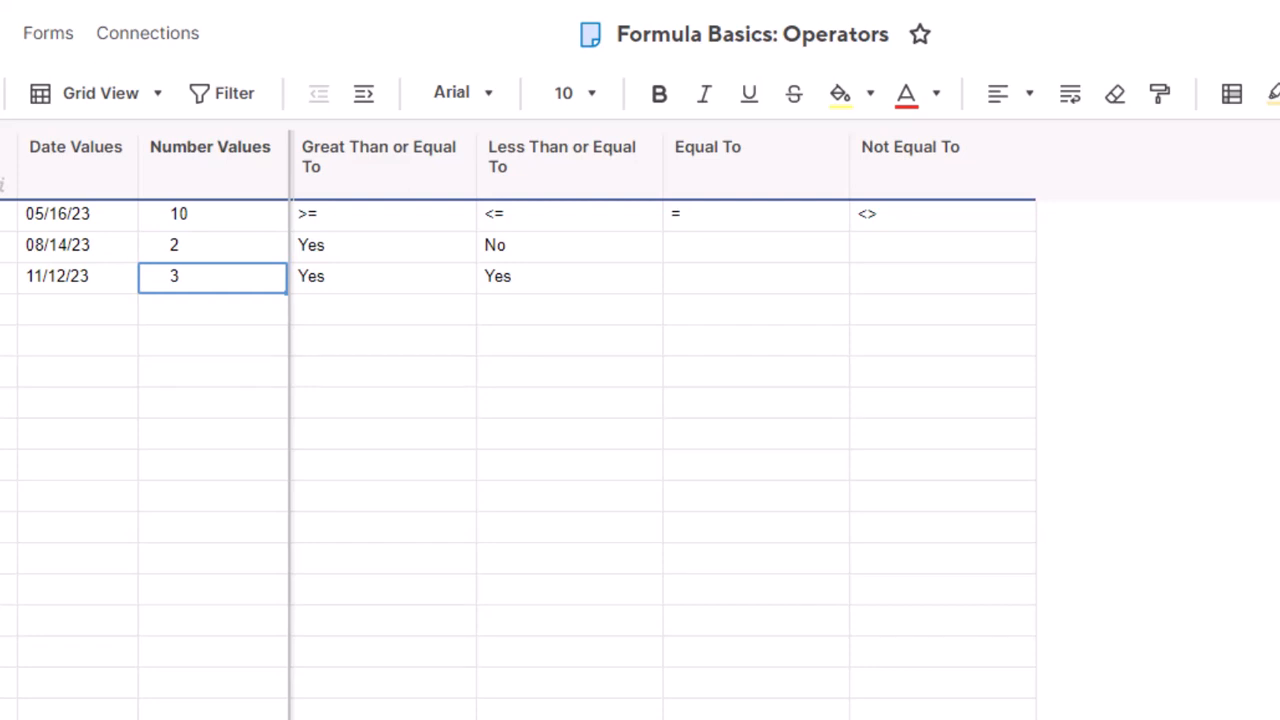
# Step: Set the row 1 value of the Number Values column to 1
pyautogui.press('Up')
pyautogui.press('Up')
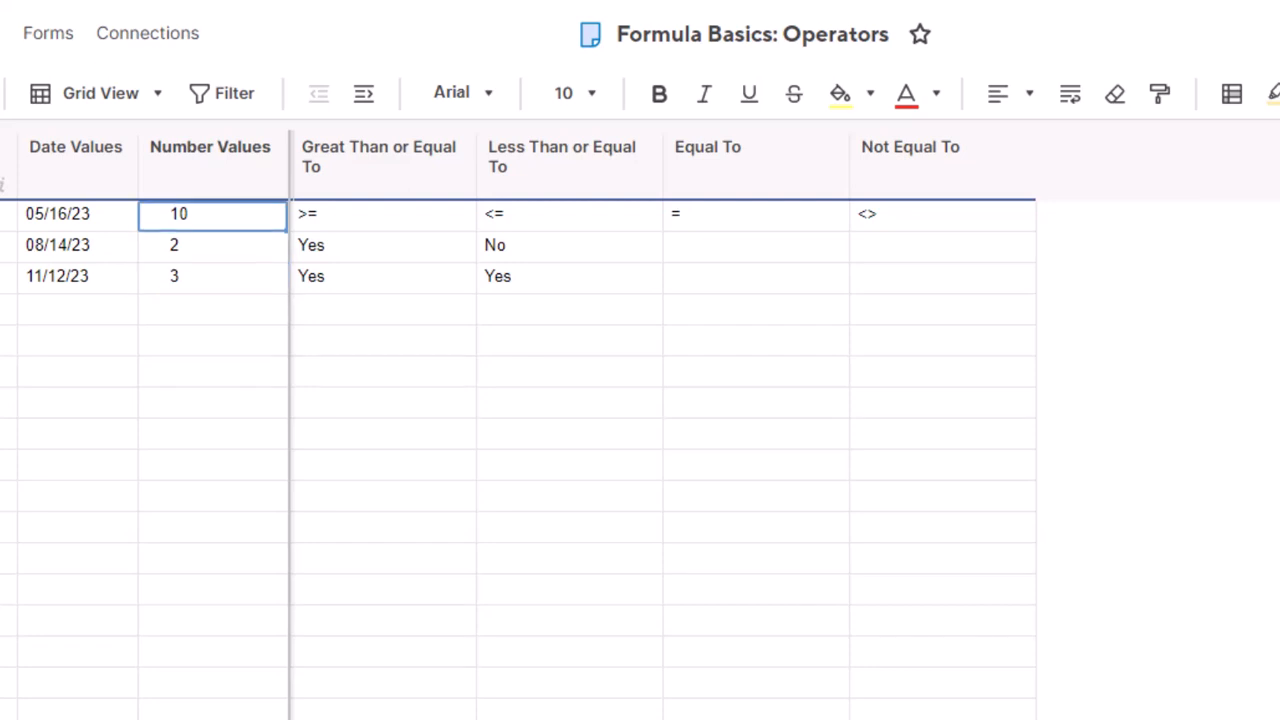
pyautogui.write('1')
pyautogui.press('Return')
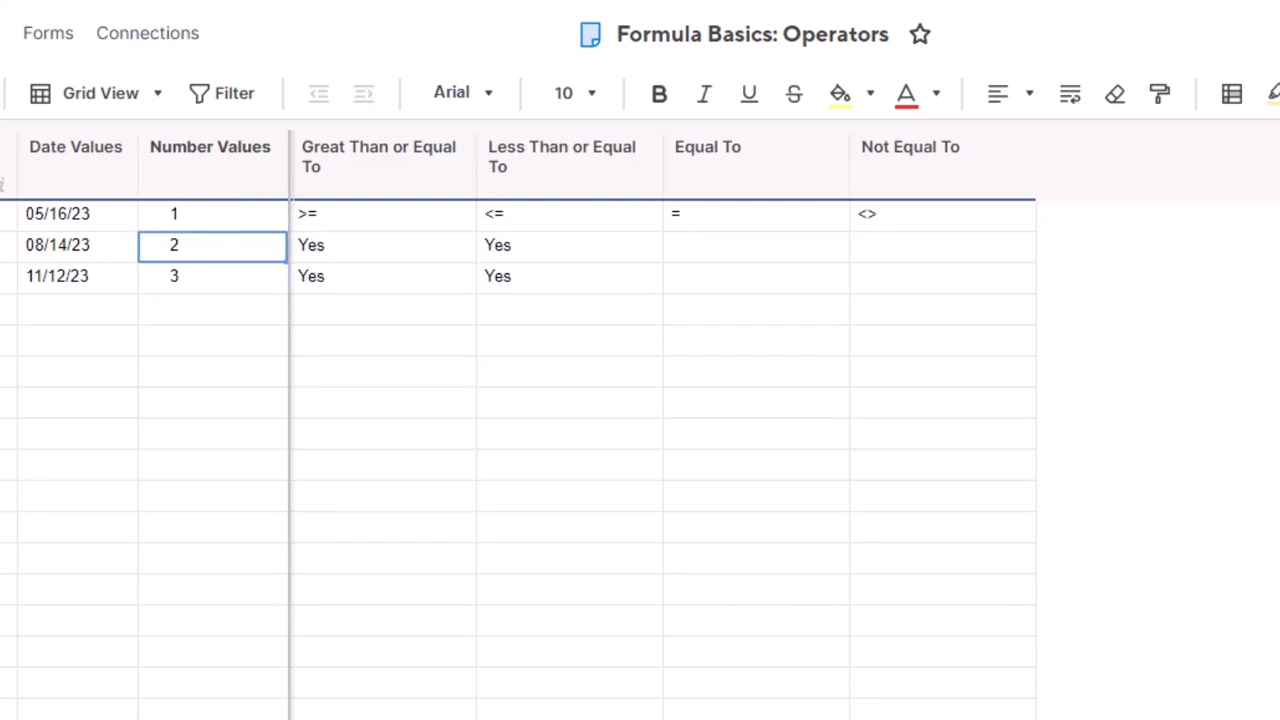
pyautogui.click(649, 405)
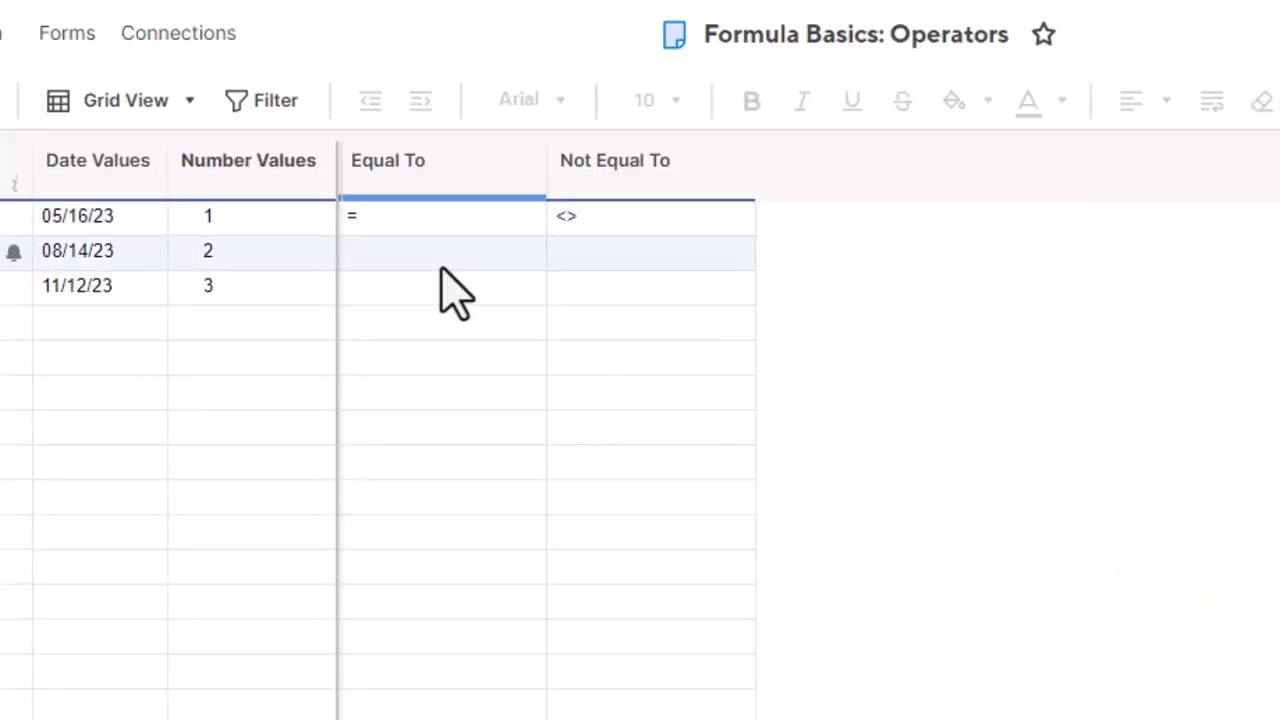
# Step: In row 2 of the Equal To column, enter the formula =IF([Number Values]1=1, "Yes", "No")
pyautogui.click(443, 262)
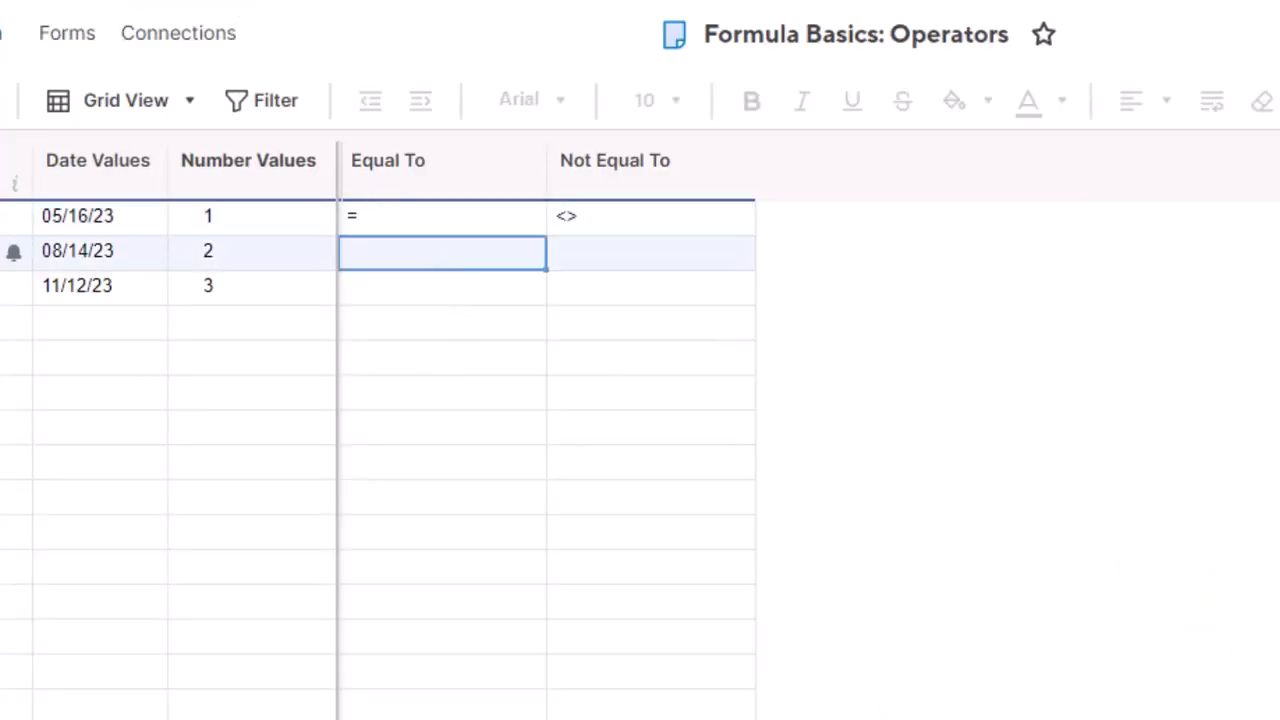
pyautogui.write('=')
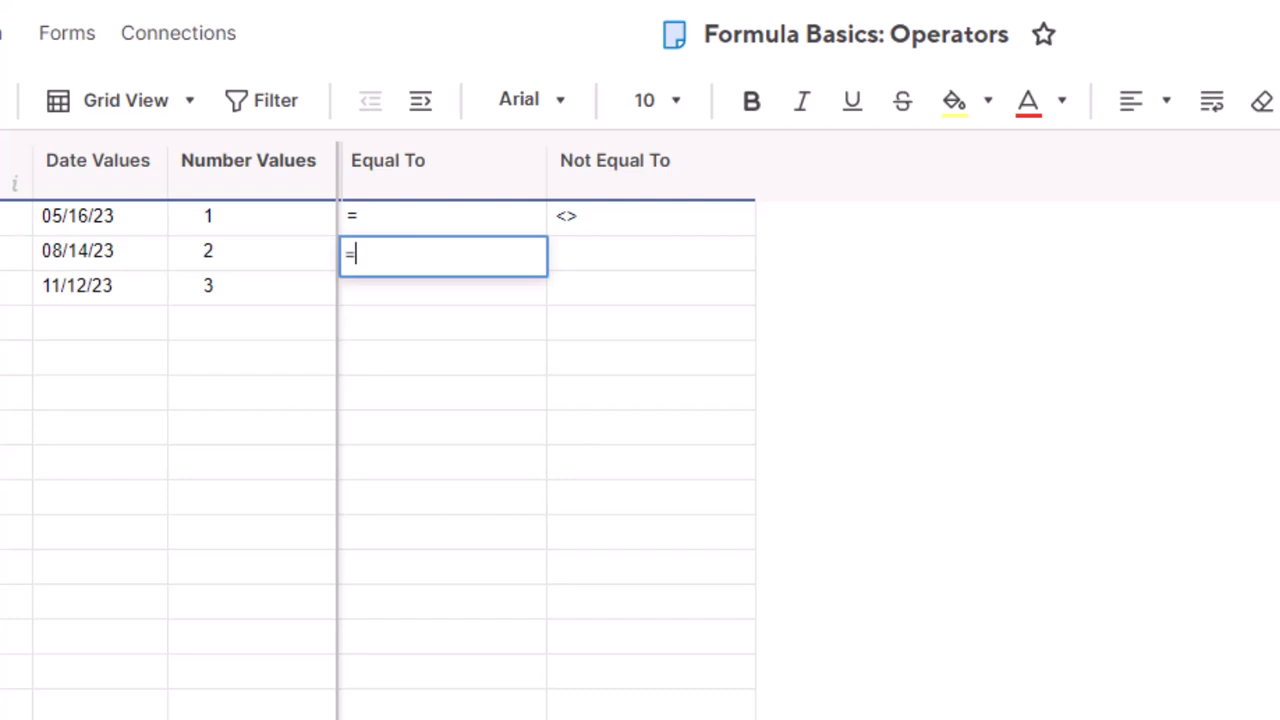
pyautogui.write('if(')
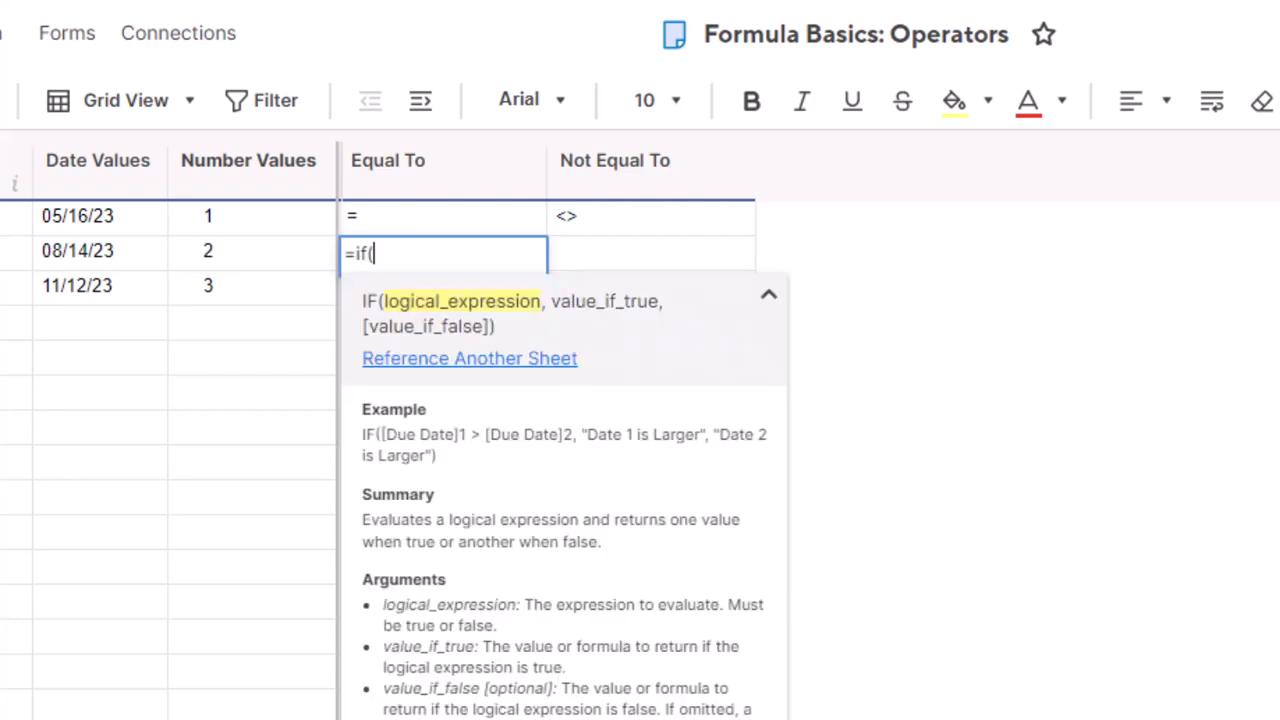
pyautogui.click(255, 218)
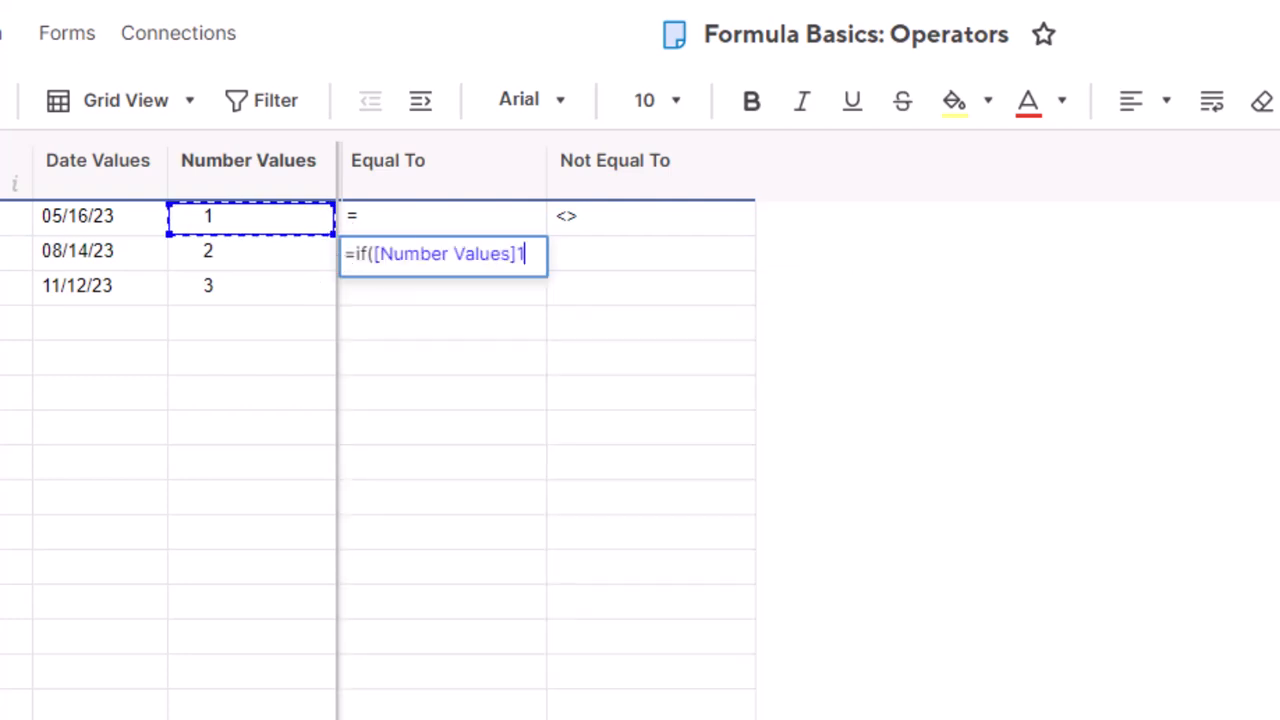
pyautogui.write('=')
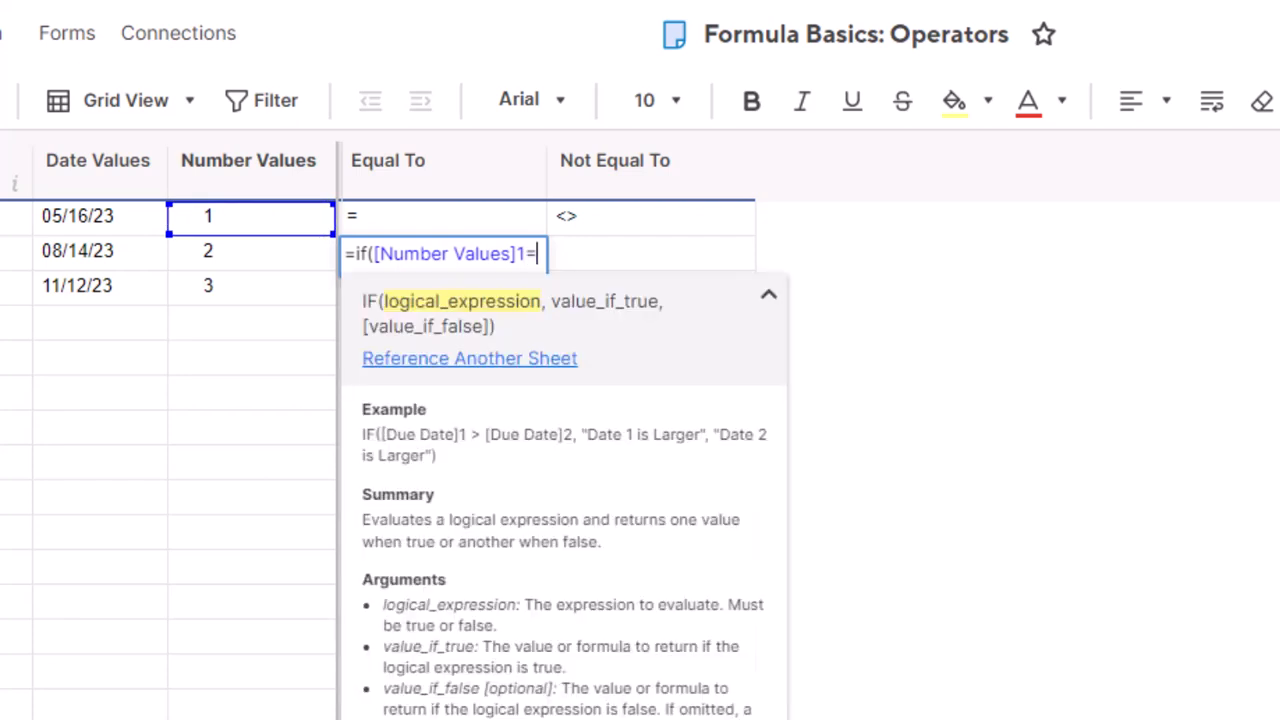
pyautogui.write('1')
pyautogui.write(', "Y')
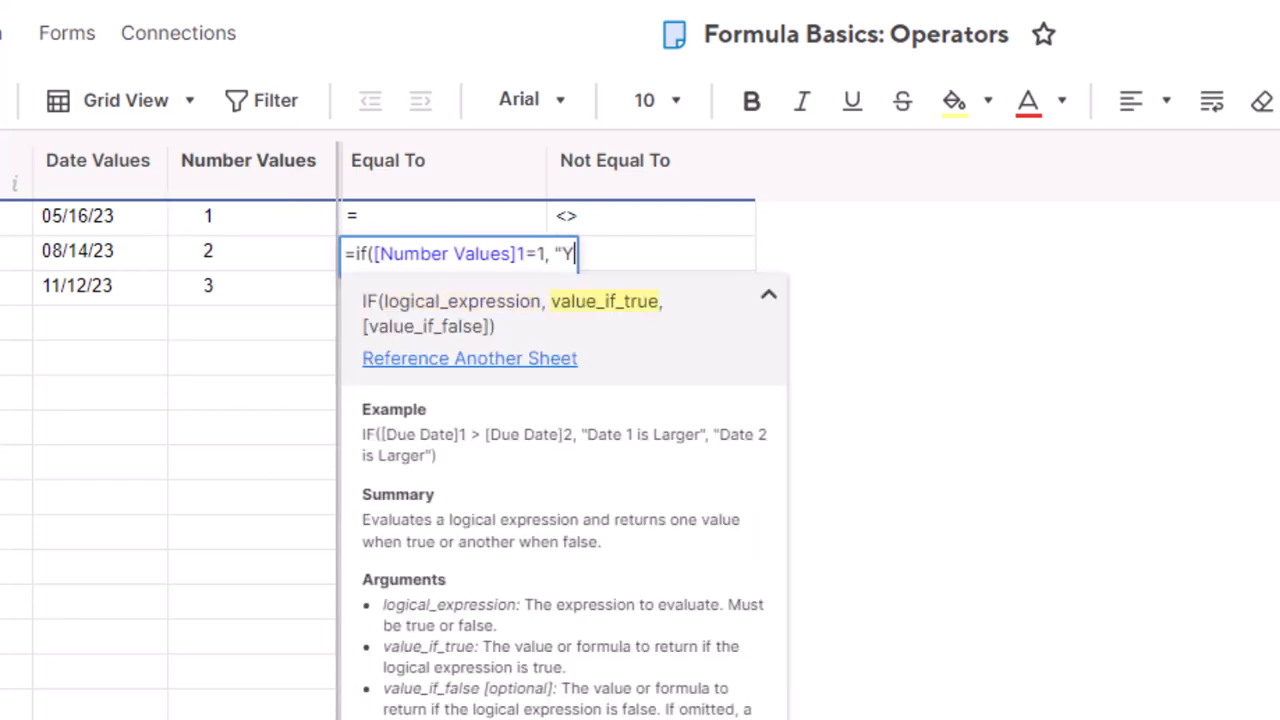
pyautogui.write('es"')
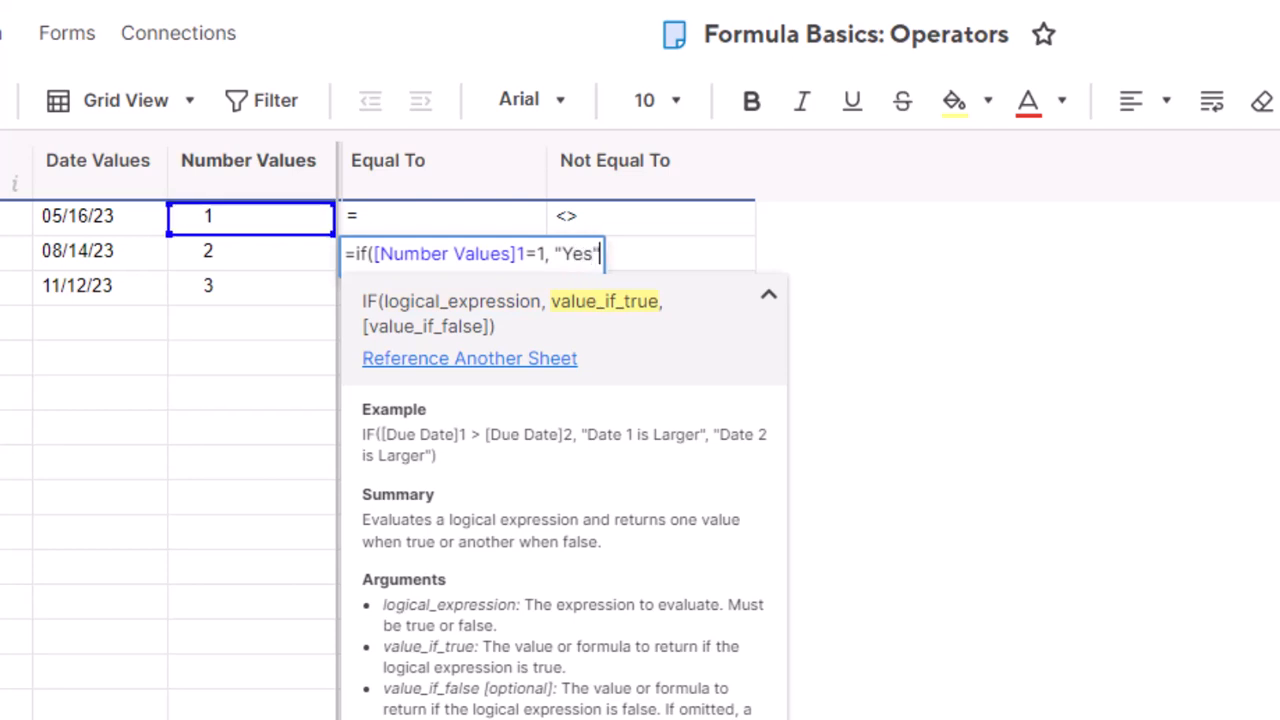
pyautogui.write(', "No')
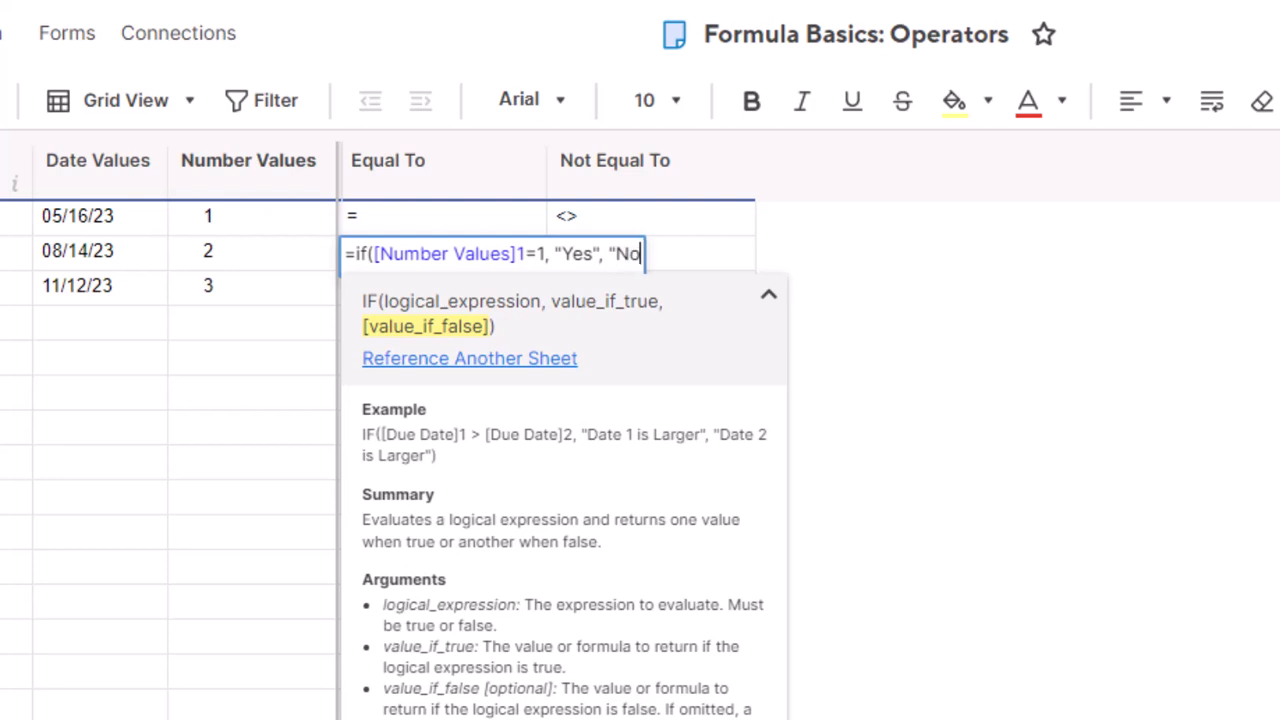
pyautogui.write('"')
pyautogui.press('Return')
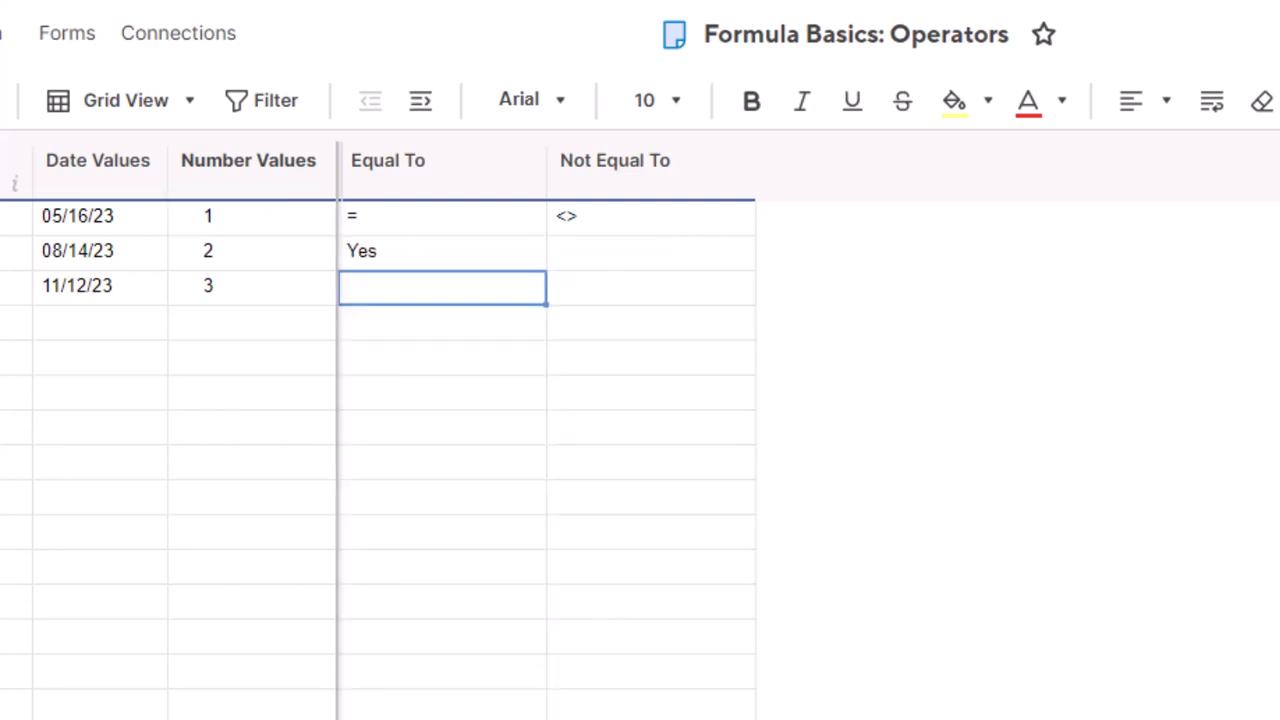
# Step: Set the row 1 value of the Number Values column to 2
pyautogui.click(251, 218)
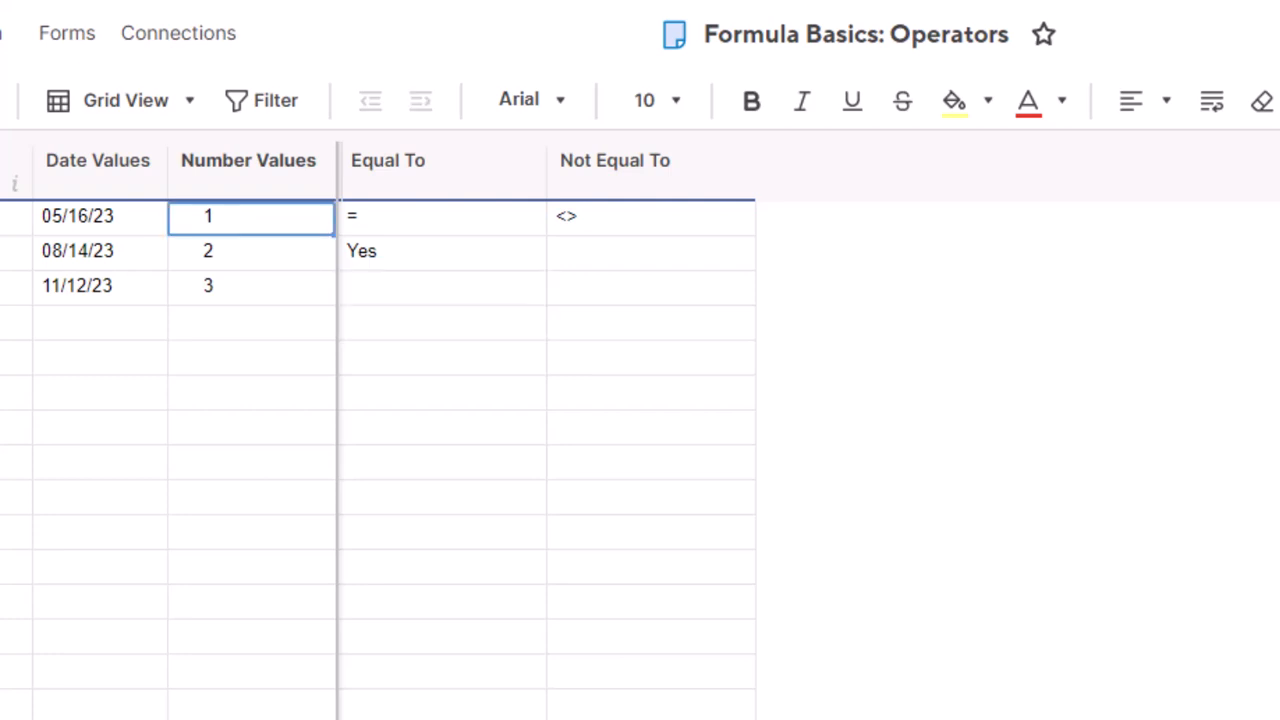
pyautogui.write('2')
pyautogui.press('Return')
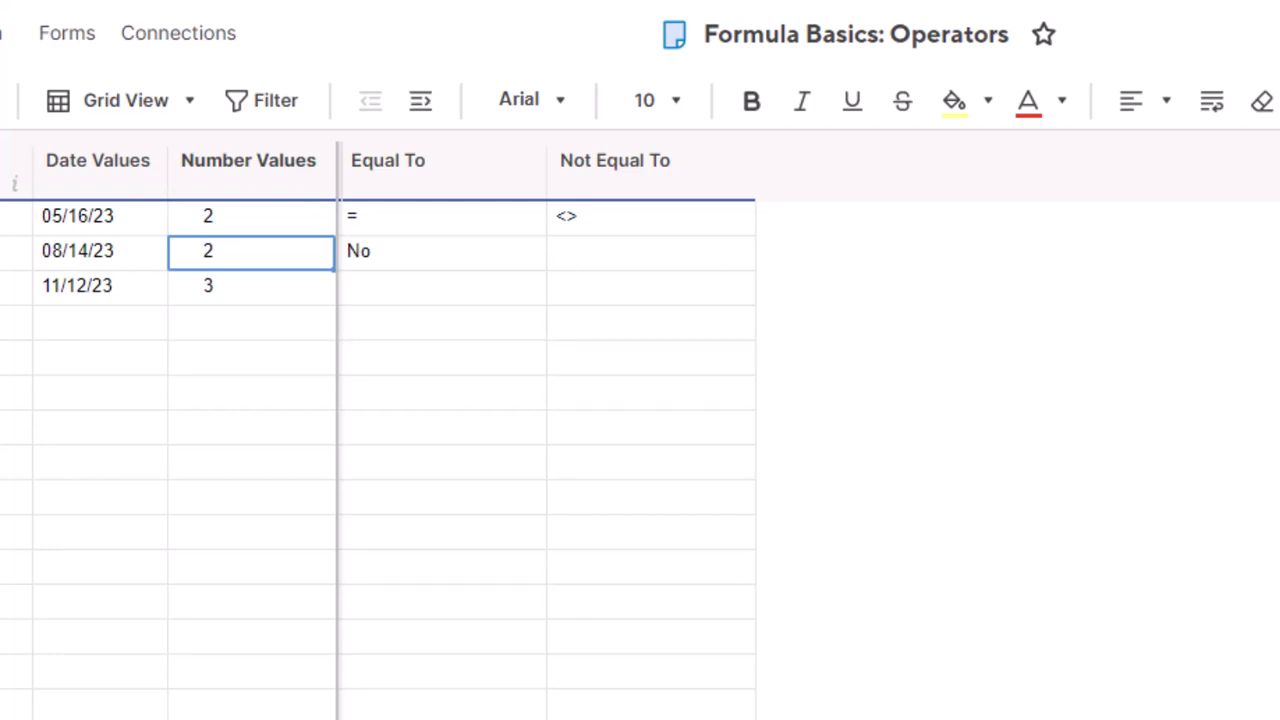
# Step: In row 3 of the Equal To column, enter the formula =IF([Number Values]1=[Number Values]2, "Yes", "No")
pyautogui.press('Down')
pyautogui.press('Right')
pyautogui.write('=if(')
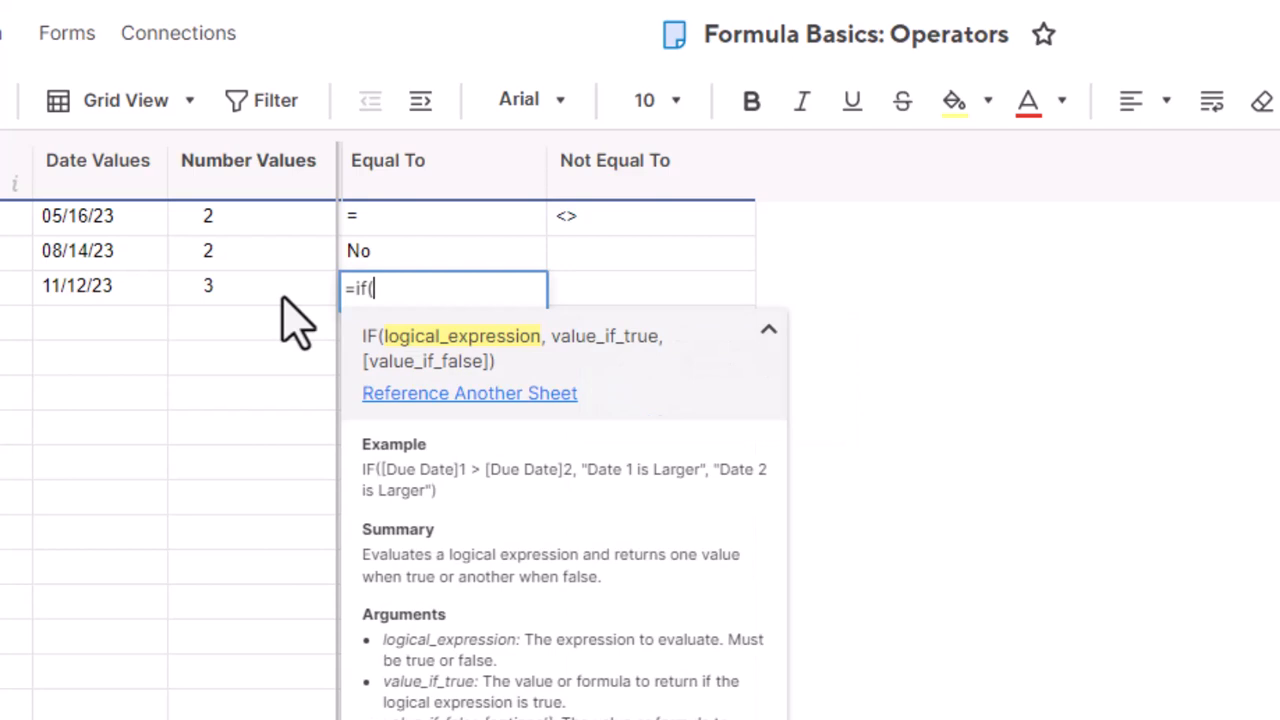
pyautogui.click(240, 226)
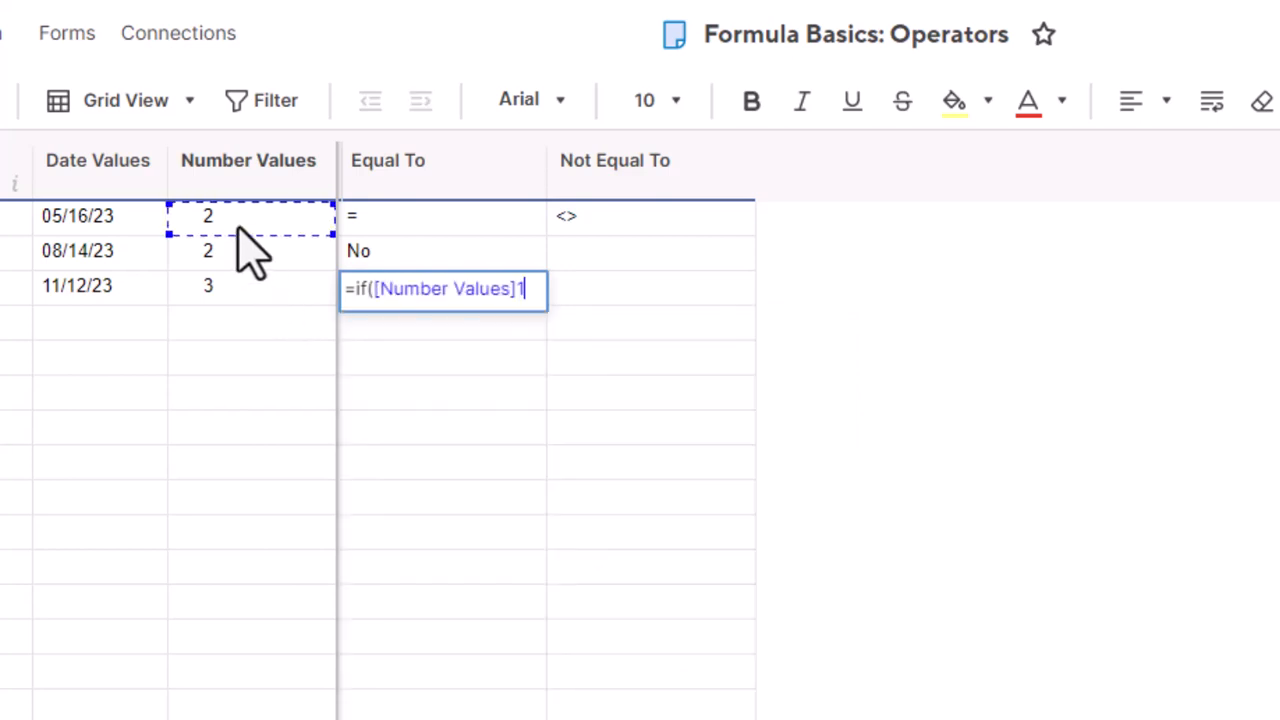
pyautogui.write('=')
pyautogui.click(240, 255)
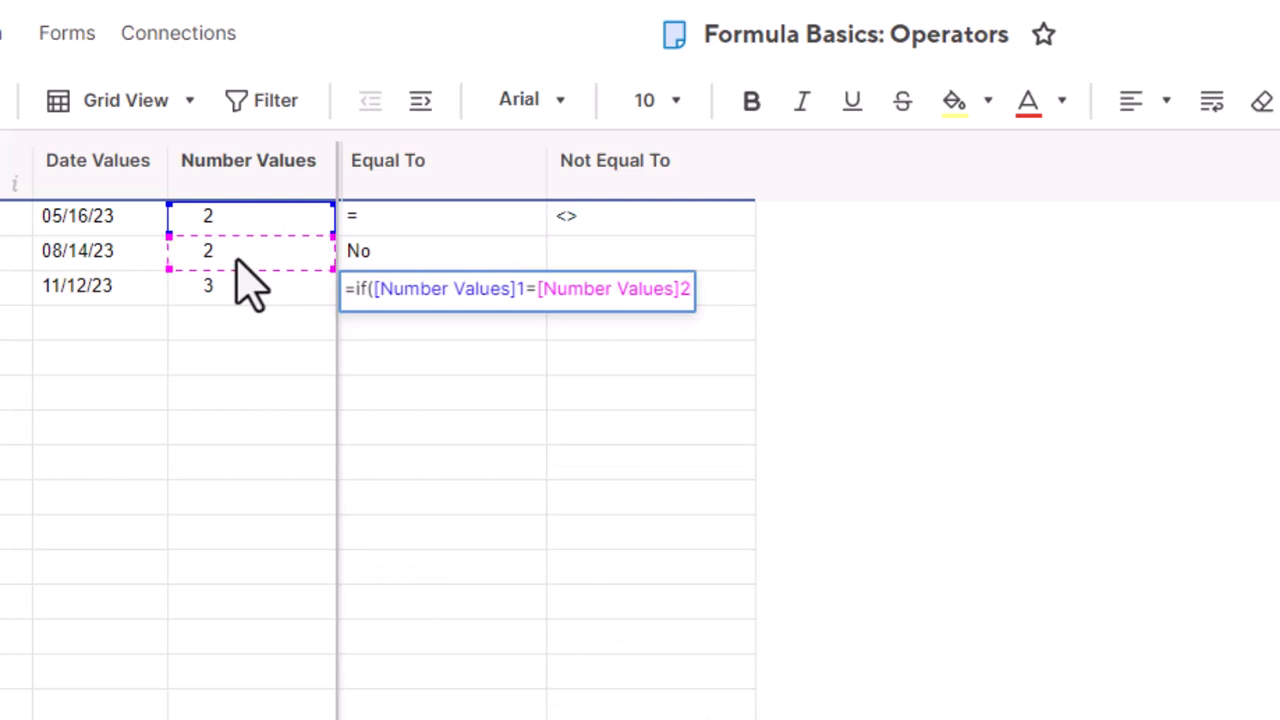
pyautogui.write(', "Y')
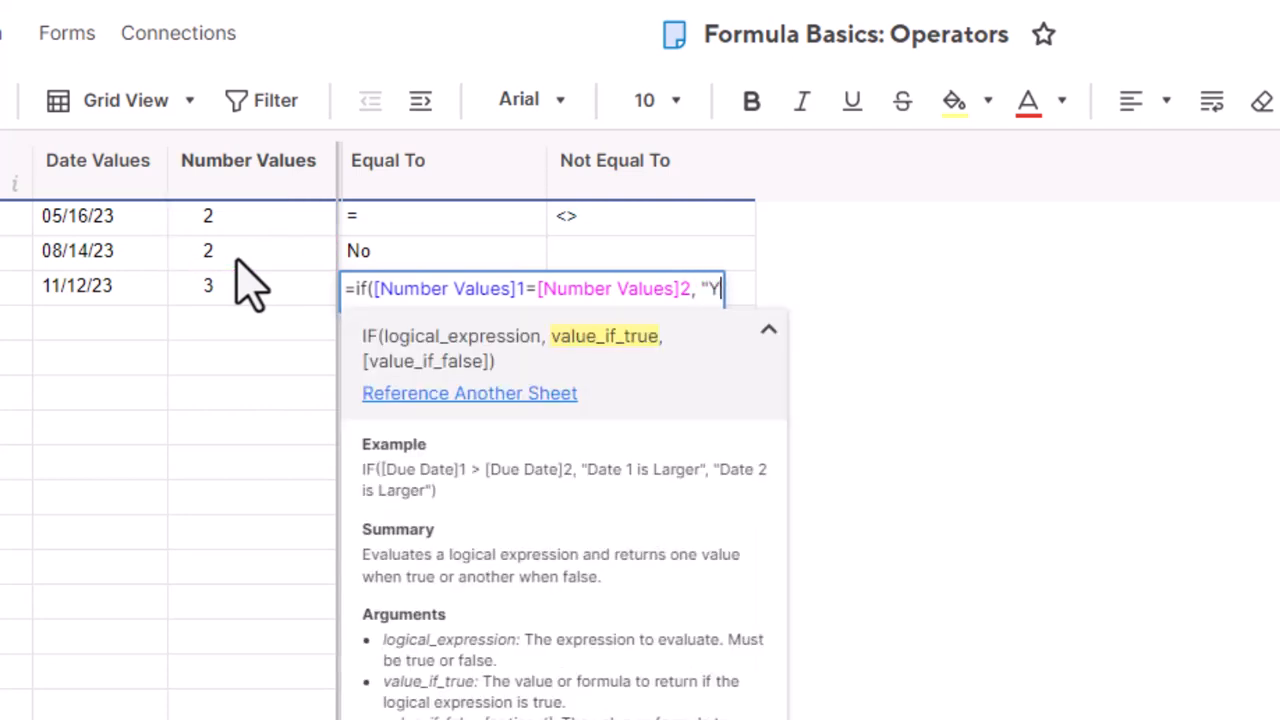
pyautogui.write('es",')
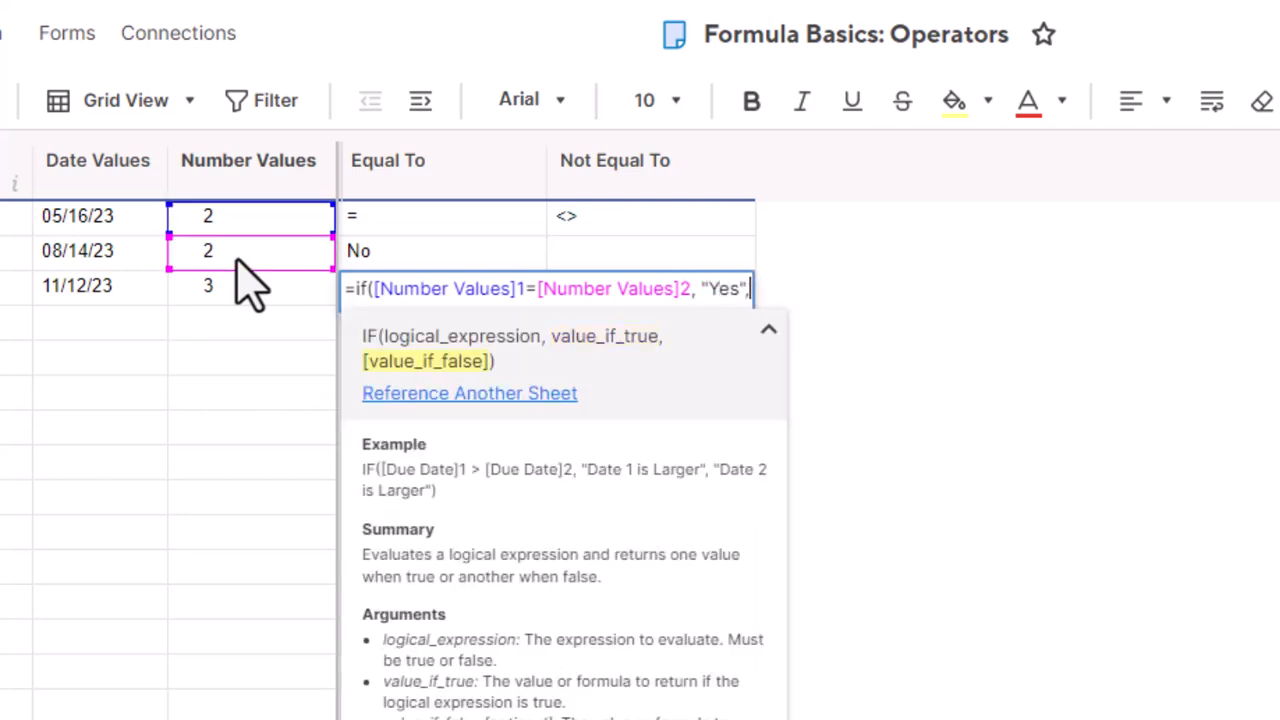
pyautogui.write(' "no')
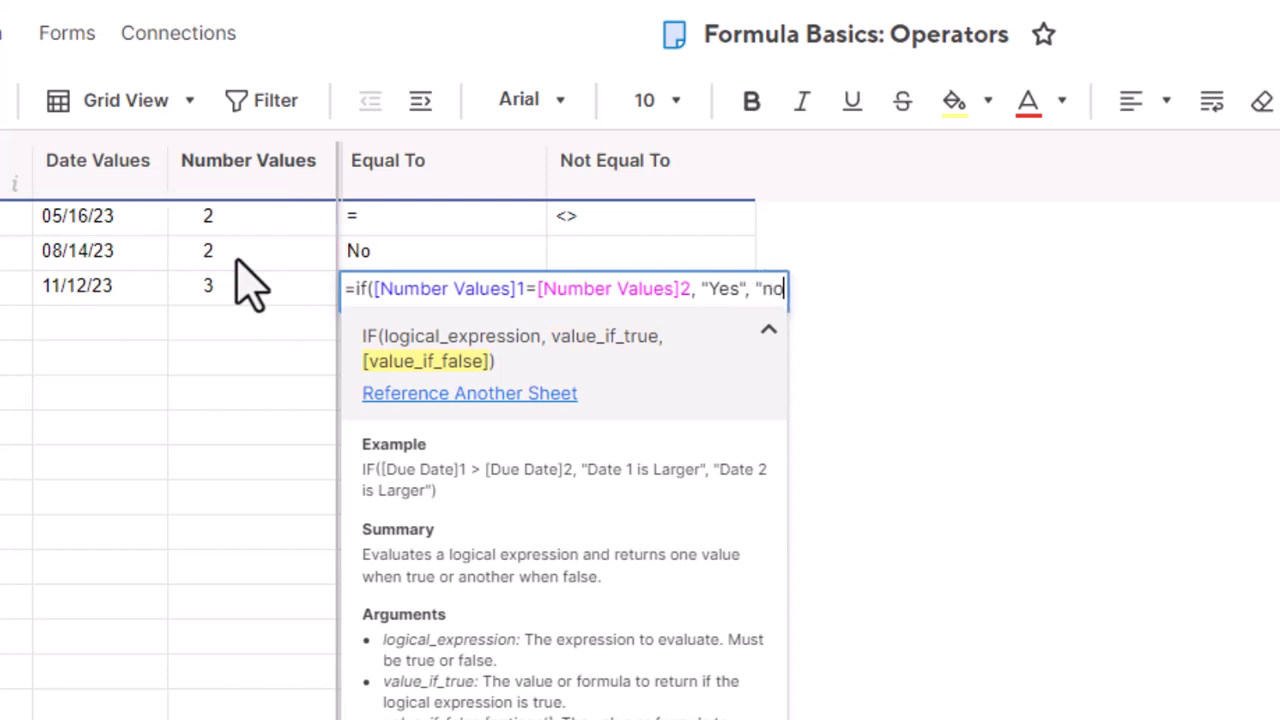
pyautogui.press('BackSpace')
pyautogui.press('BackSpace')
pyautogui.write('No")')
pyautogui.press('Return')
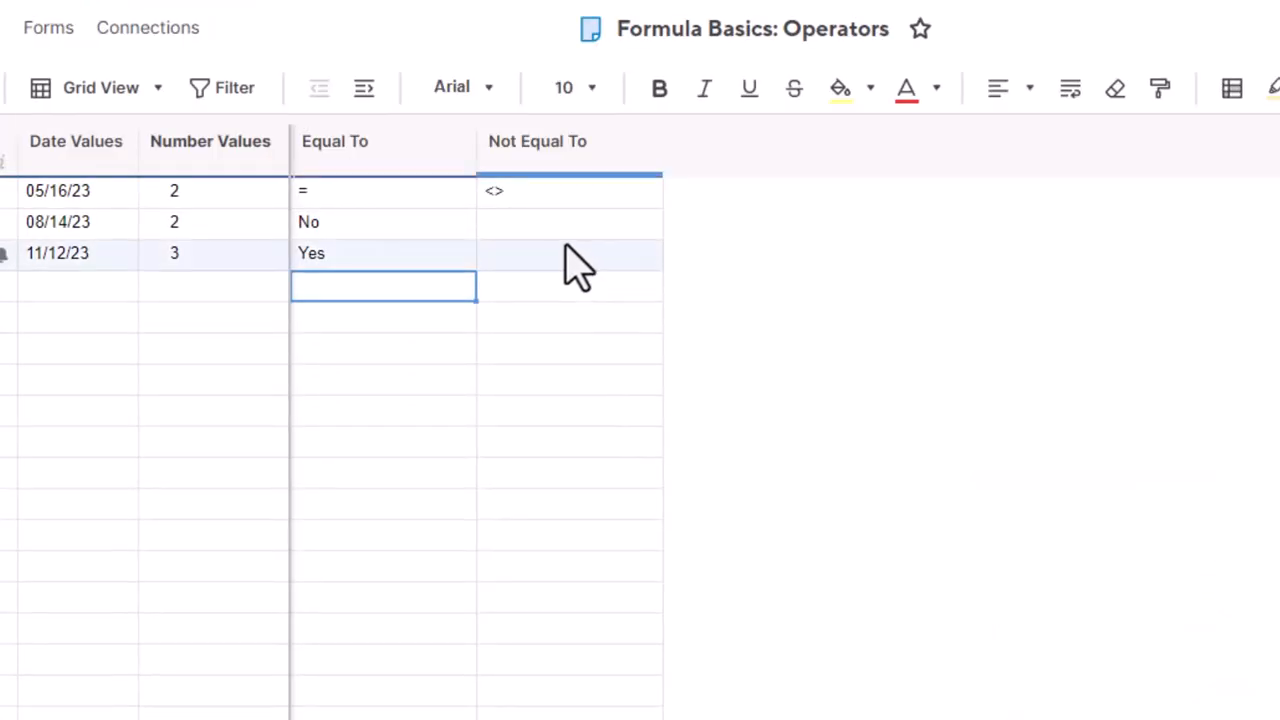
# Step: Copy the row 2 Equal To formula into row 2 of the Not Equal To column, replacing its = comparison operator with <>
pyautogui.click(543, 220)
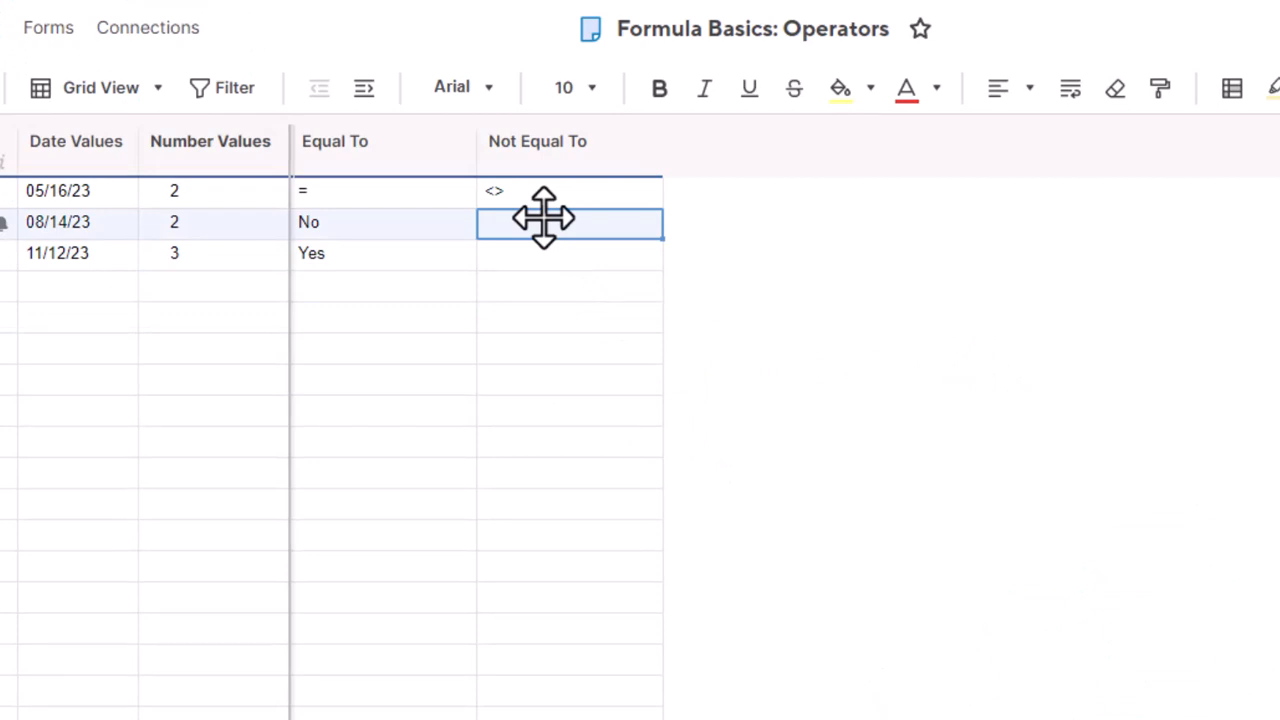
pyautogui.doubleClick(423, 229)
pyautogui.hotkey('ctrl', 'a')
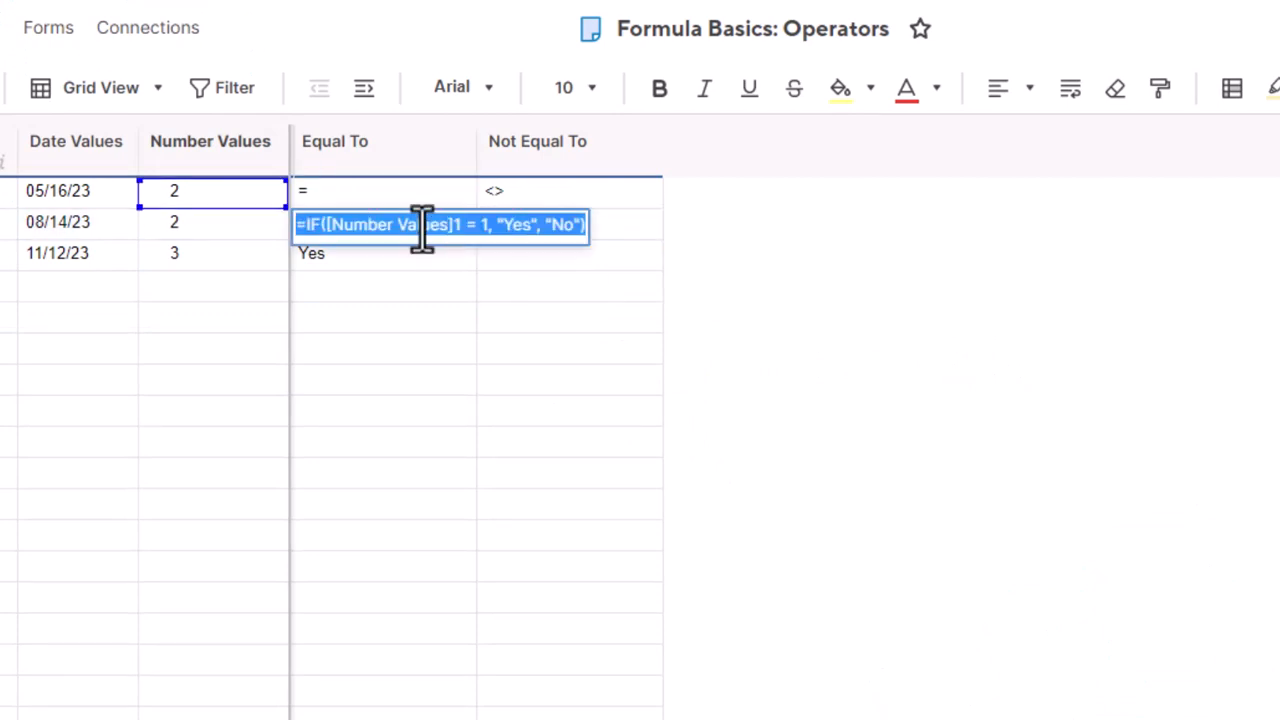
pyautogui.hotkey('ctrl', 'c')
pyautogui.click(606, 406)
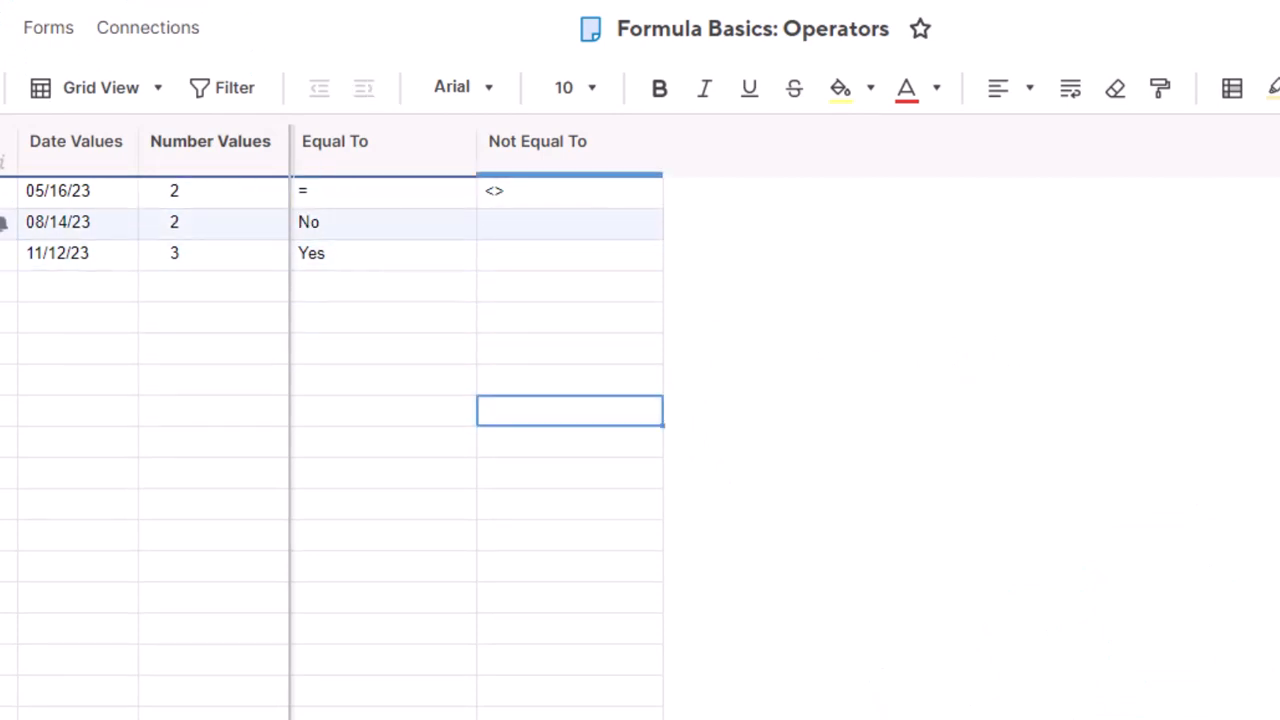
pyautogui.doubleClick(560, 224)
pyautogui.hotkey('ctrl', 'v')
pyautogui.moveTo(651, 225); pyautogui.dragTo(662, 225)
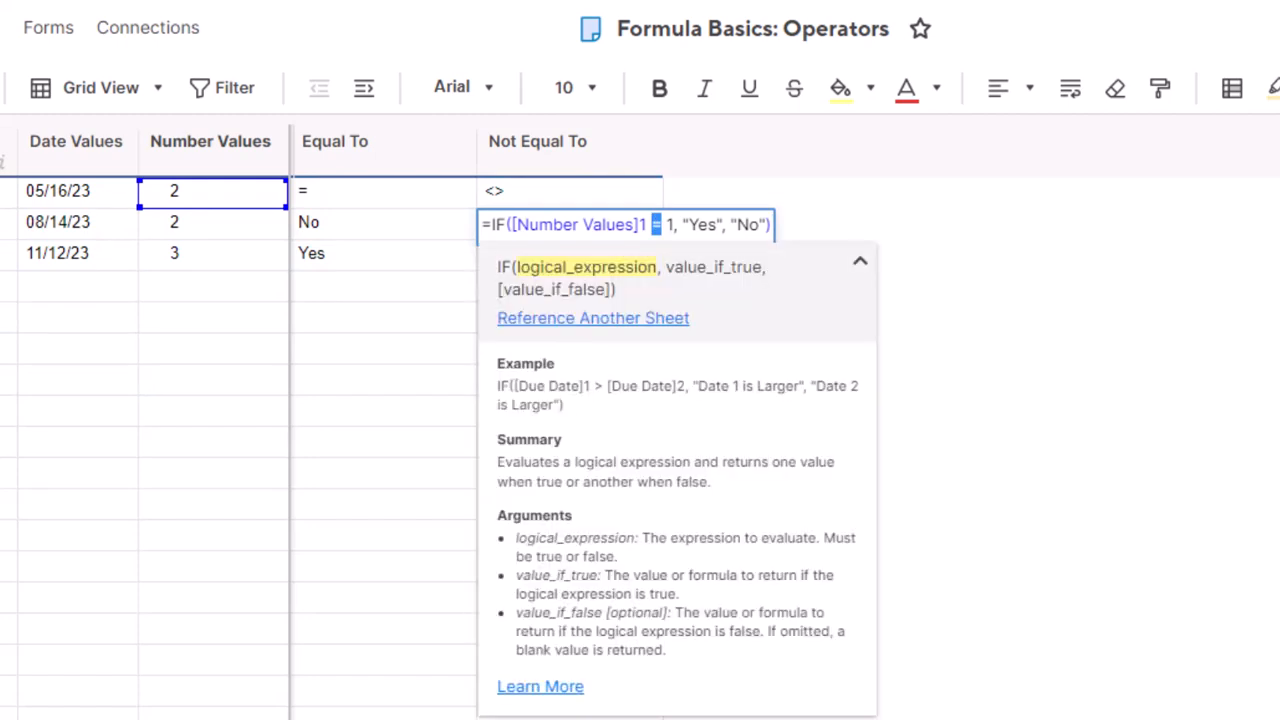
pyautogui.press('Return')
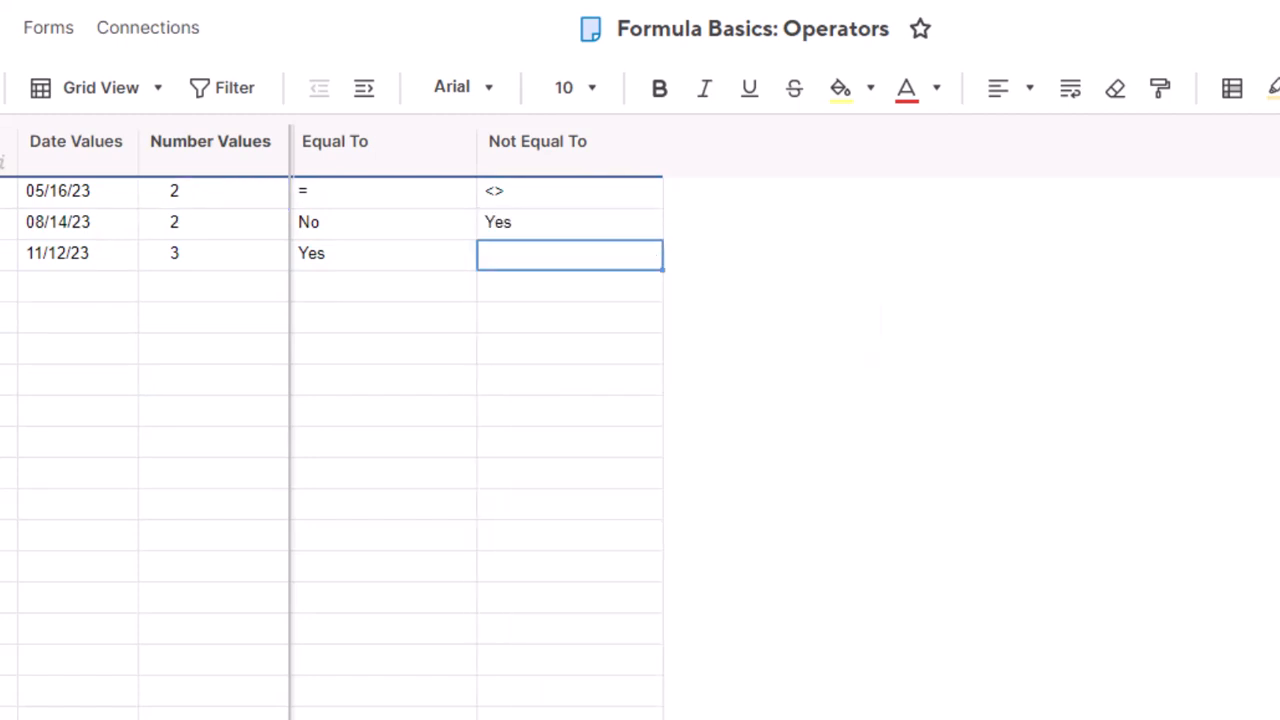
# Step: Copy the row 3 Equal To formula into row 3 of the Not Equal To column, changing the comparison between the two Number Values cells to <>
pyautogui.doubleClick(384, 254)
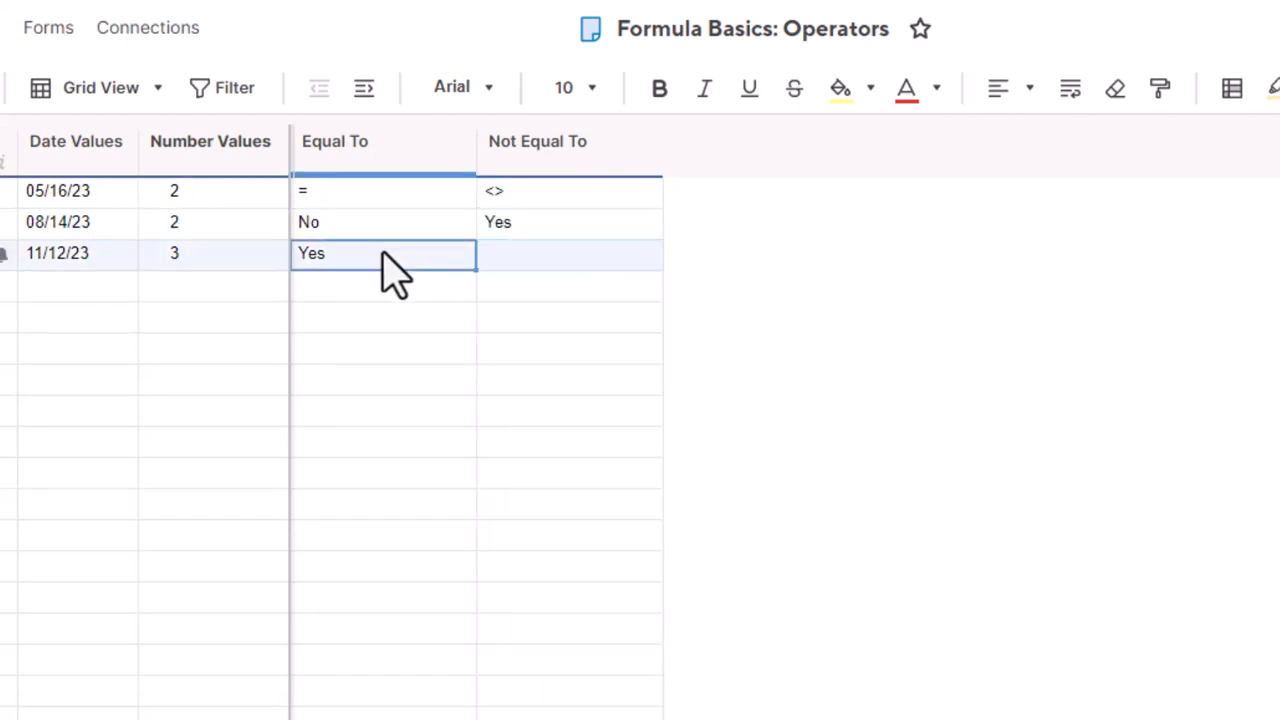
pyautogui.hotkey('ctrl', 'a')
pyautogui.click(517, 376)
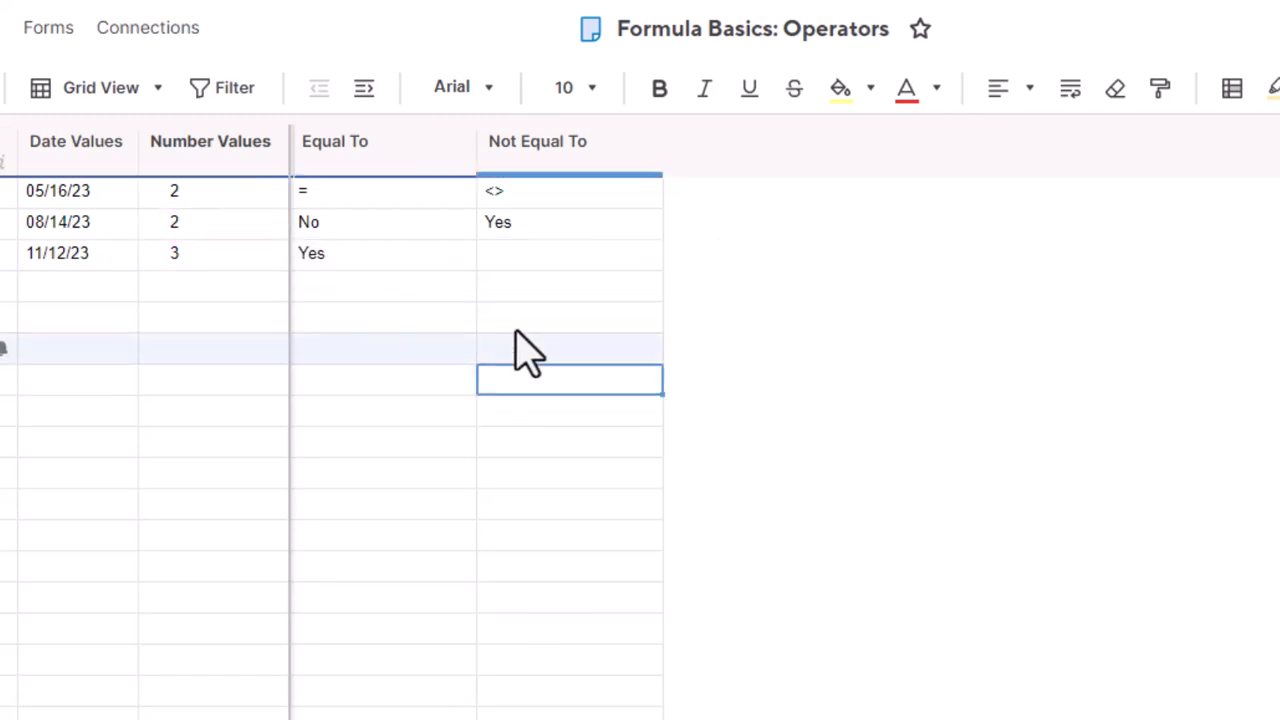
pyautogui.doubleClick(538, 262)
pyautogui.hotkey('ctrl', 'v')
pyautogui.moveTo(650, 256); pyautogui.dragTo(661, 256)
pyautogui.write('<>')
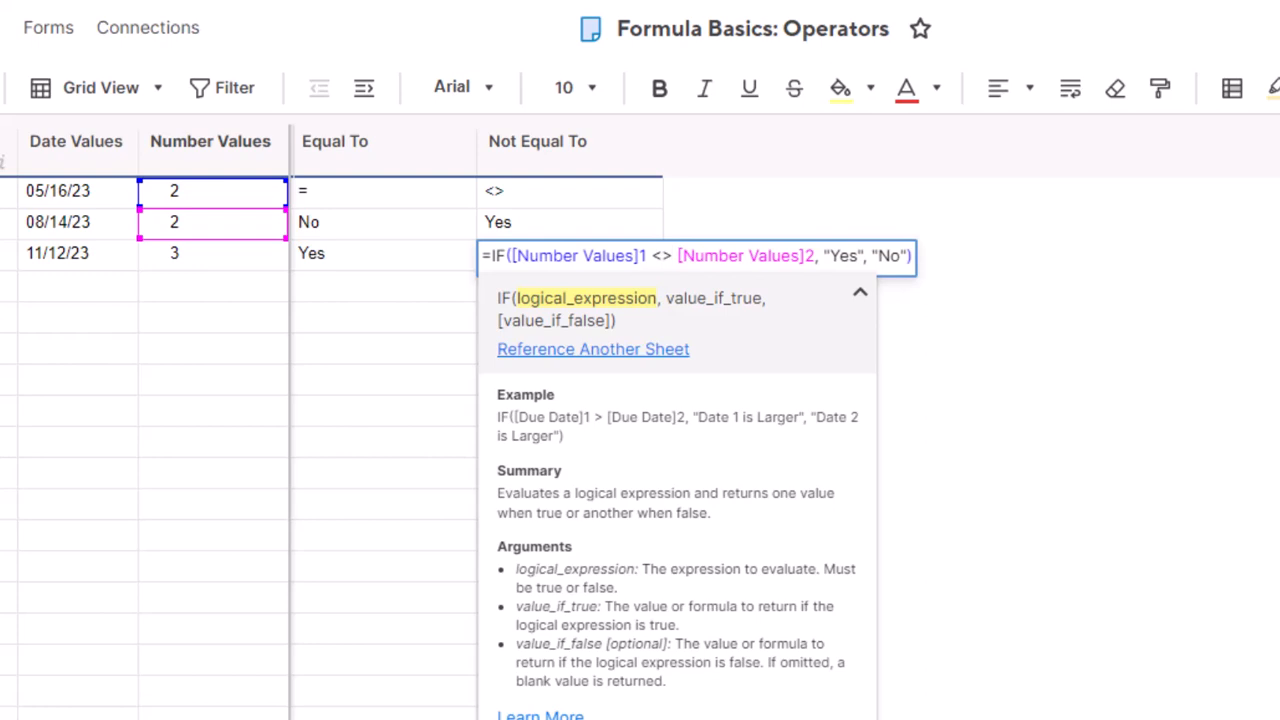
pyautogui.press('Return')
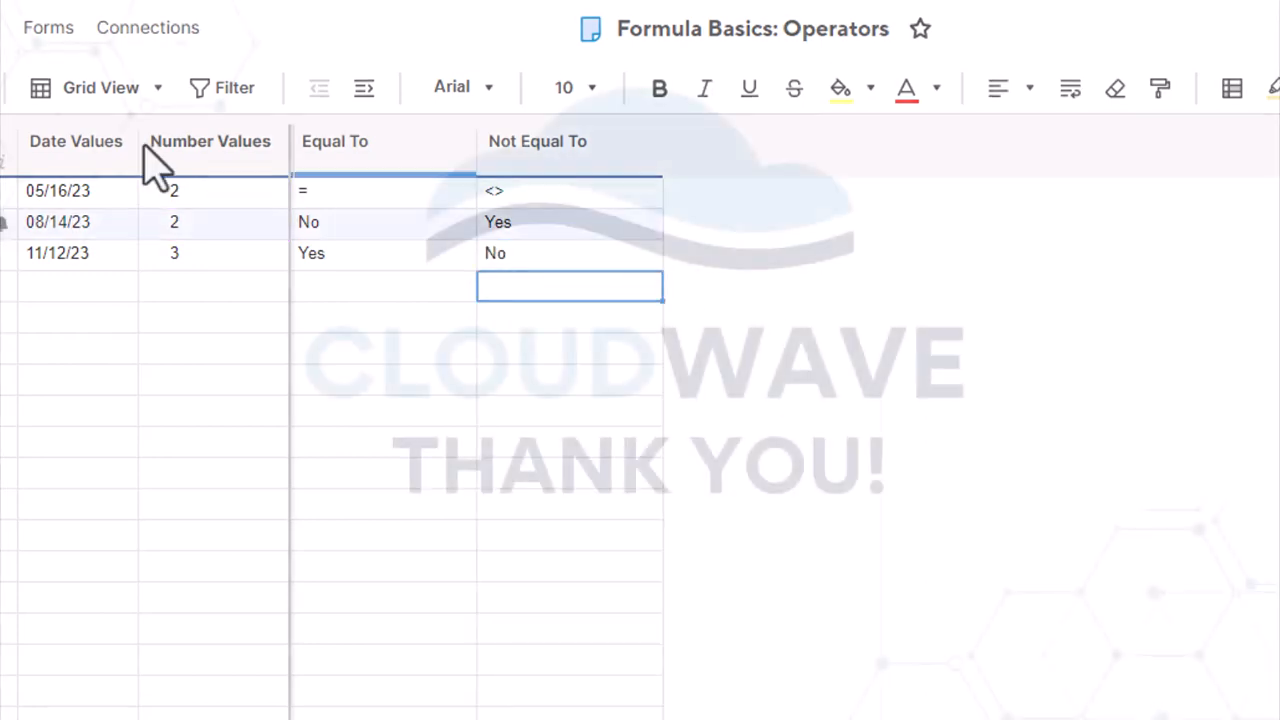